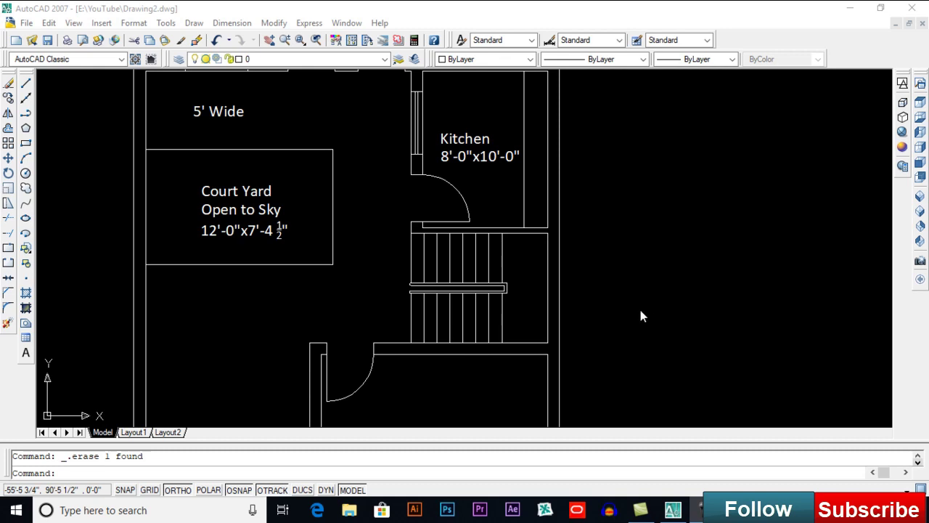
# Create polyline boundaries with the Boundary command from internal points in all fourteen stair treads and the landing beside the courtyard.
pyautogui.moveTo(618, 312); pyautogui.dragTo(625, 280, button='middle')
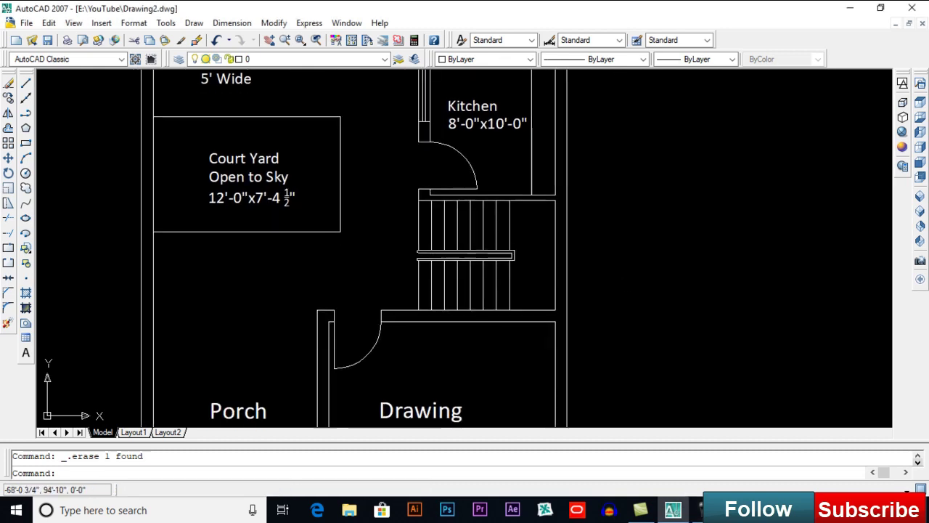
pyautogui.moveTo(537, 349); pyautogui.dragTo(559, 315, button='middle')
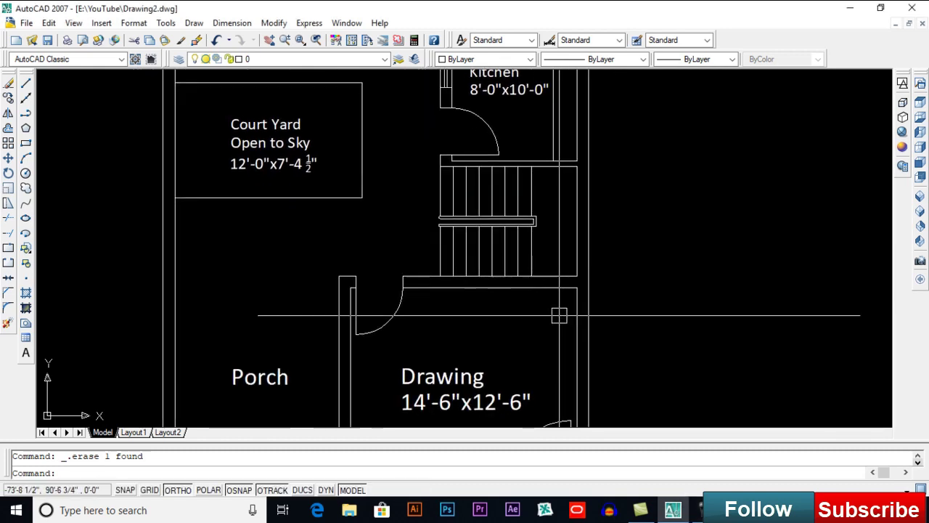
pyautogui.scroll(6, 511, 226)
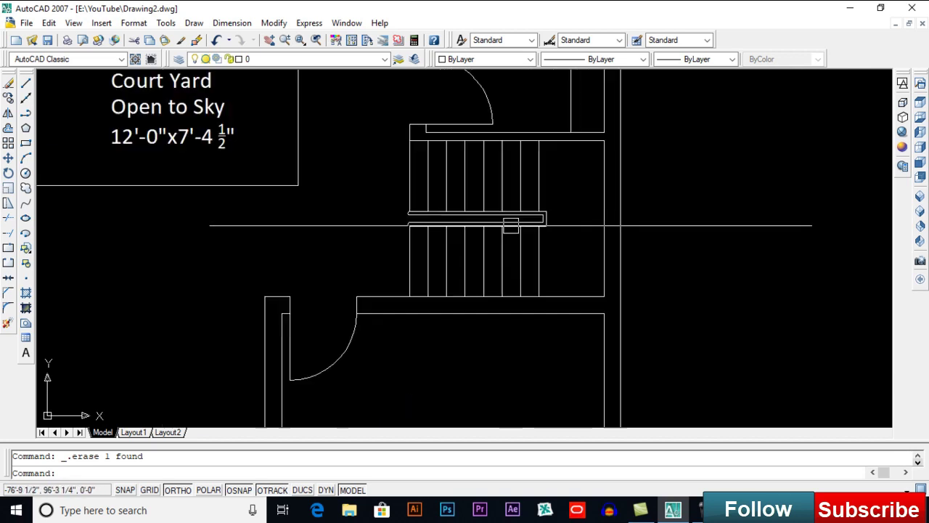
pyautogui.moveTo(554, 203); pyautogui.dragTo(548, 227, button='middle')
pyautogui.scroll(-2, 545, 222)
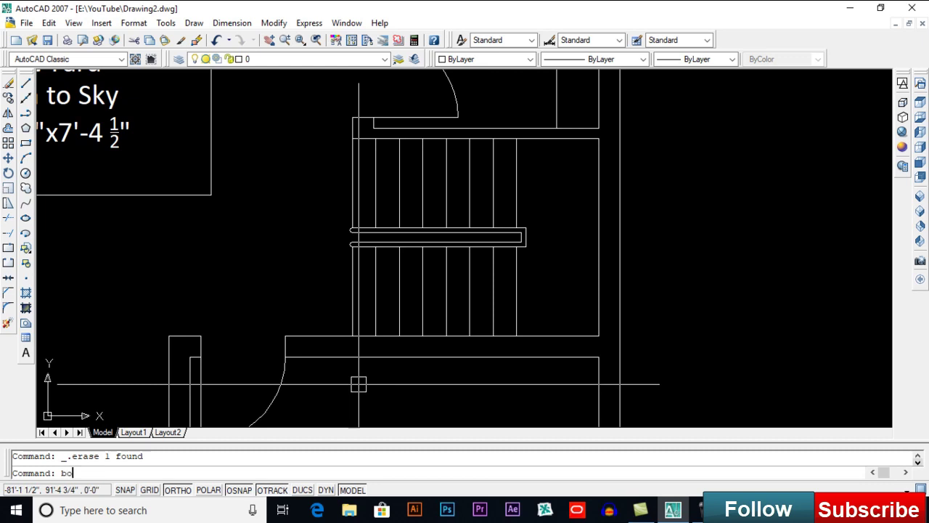
pyautogui.press('Return')
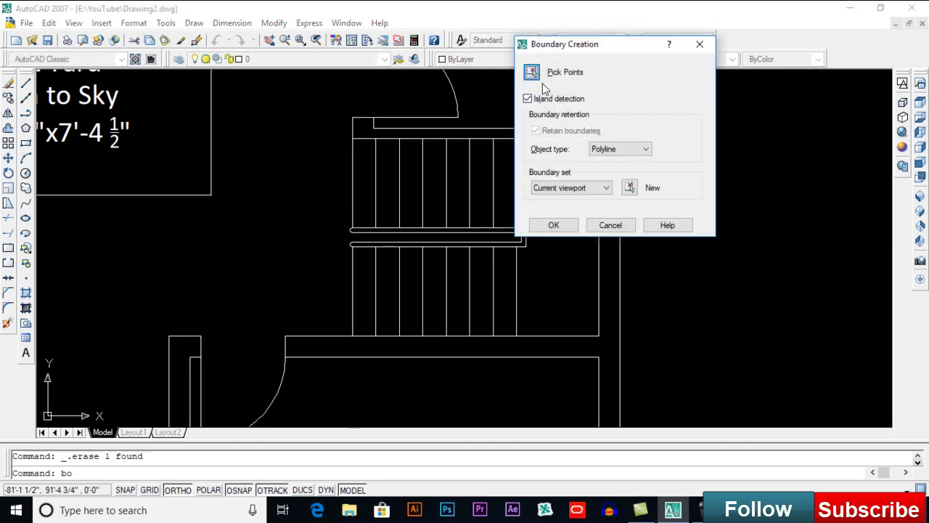
pyautogui.click(532, 73)
pyautogui.click(366, 174)
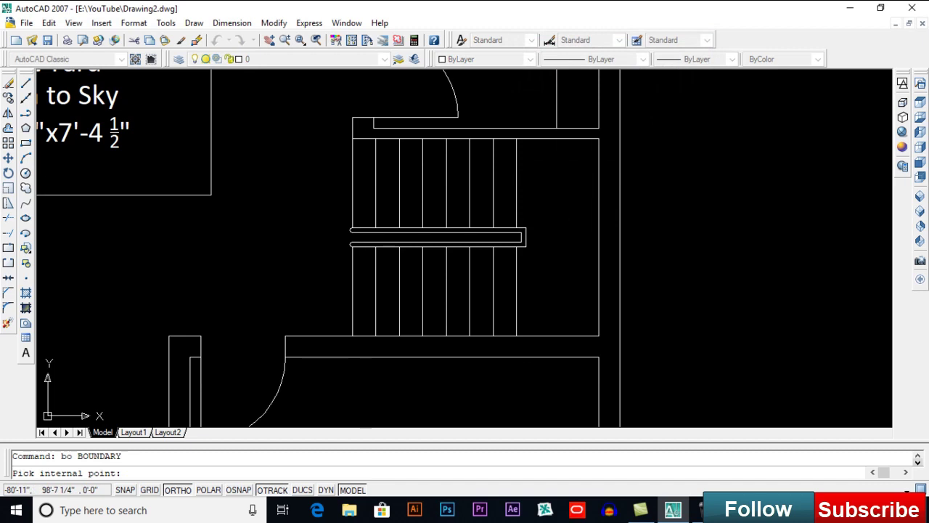
pyautogui.click(390, 176)
pyautogui.click(412, 175)
pyautogui.click(434, 175)
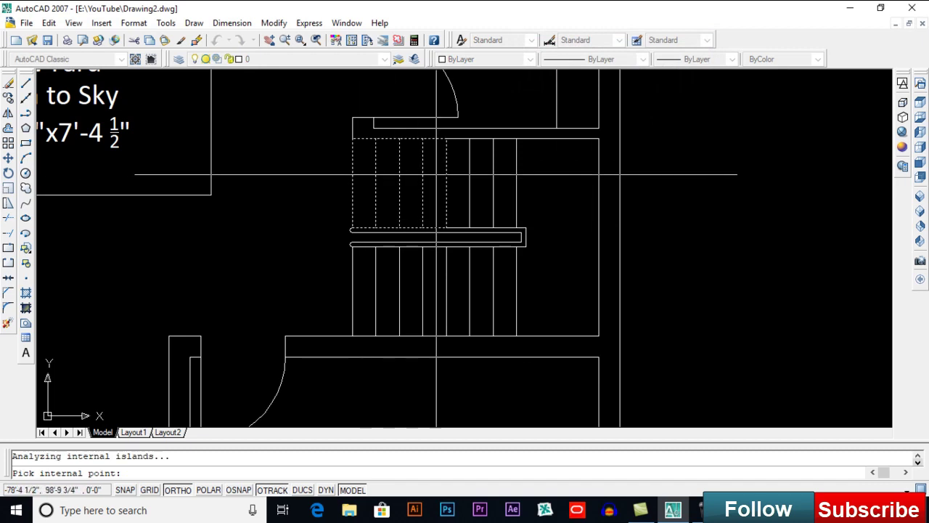
pyautogui.click(457, 176)
pyautogui.click(481, 176)
pyautogui.click(501, 175)
pyautogui.click(536, 181)
pyautogui.click(507, 261)
pyautogui.click(486, 267)
pyautogui.click(458, 268)
pyautogui.click(434, 268)
pyautogui.click(411, 270)
pyautogui.click(387, 270)
pyautogui.click(359, 272)
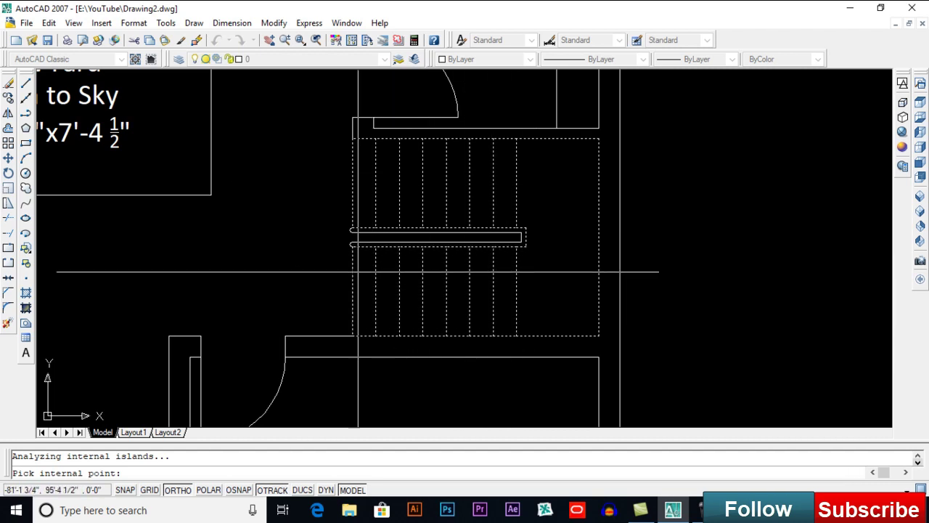
pyautogui.press('Return')
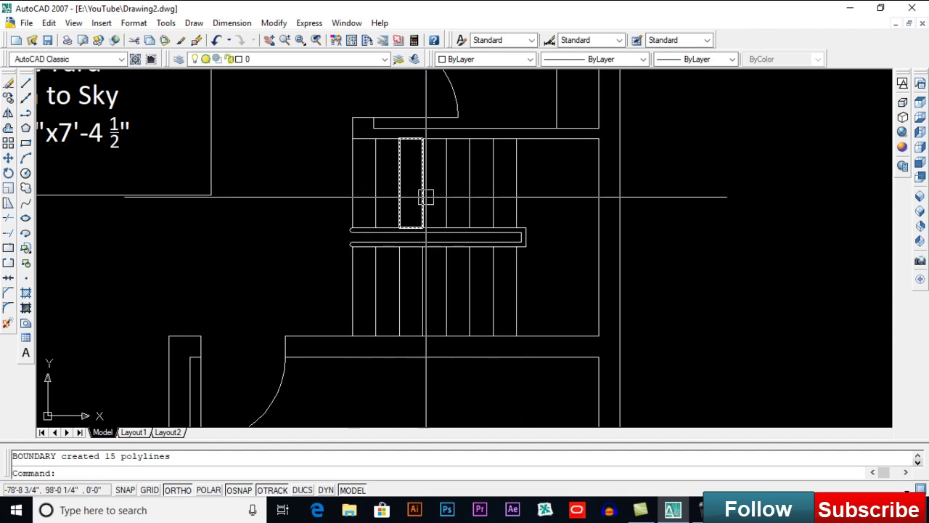
# Calculate the total stair height in inches by evaluating 11*12 with the command-line calculator.
pyautogui.moveTo(298, 286); pyautogui.dragTo(302, 277, button='middle')
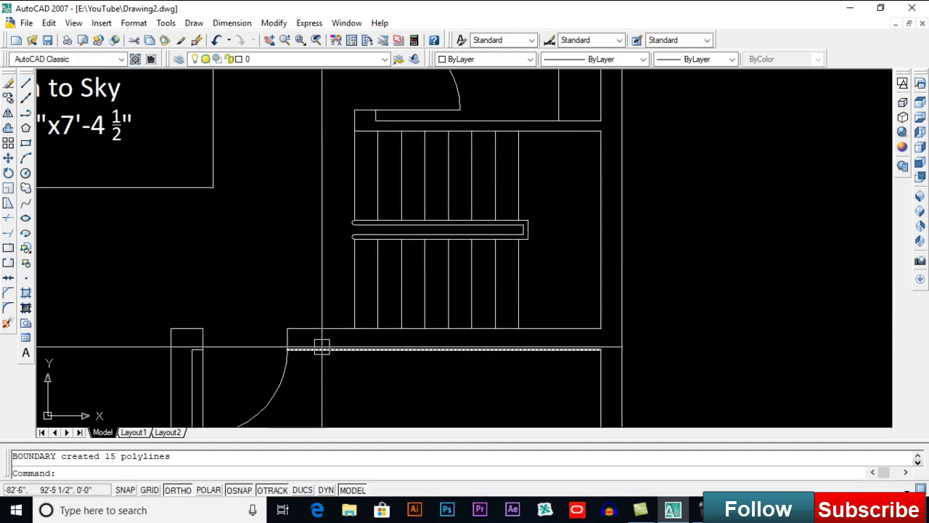
pyautogui.moveTo(339, 247); pyautogui.dragTo(337, 251, button='middle')
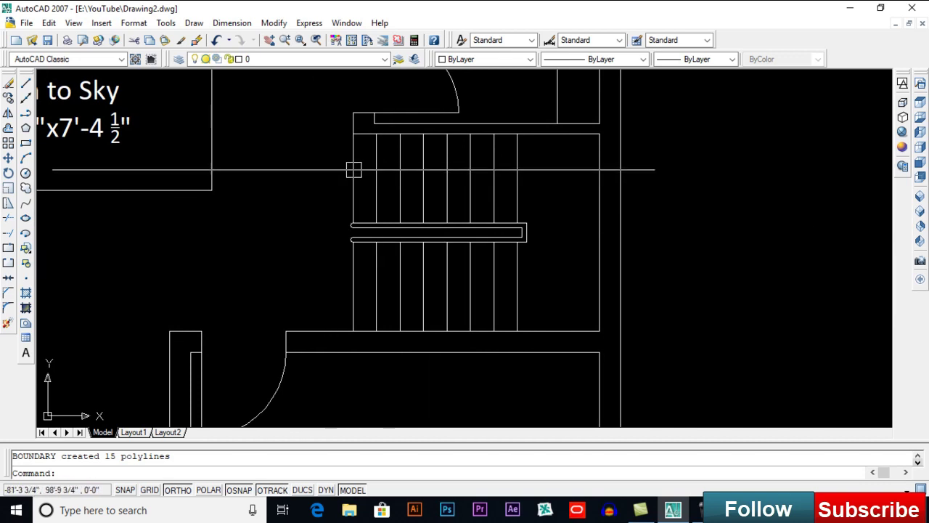
pyautogui.moveTo(338, 199); pyautogui.dragTo(332, 201, button='middle')
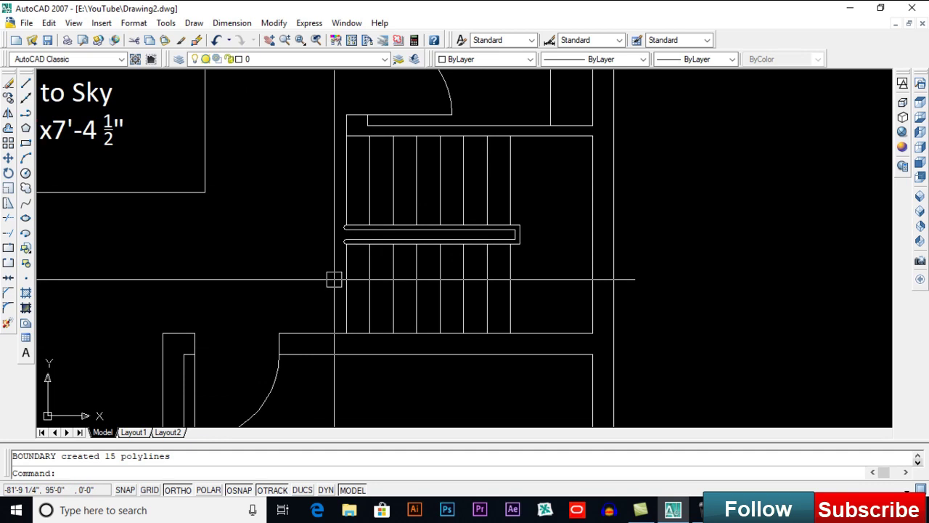
pyautogui.moveTo(326, 313); pyautogui.dragTo(323, 298, button='middle')
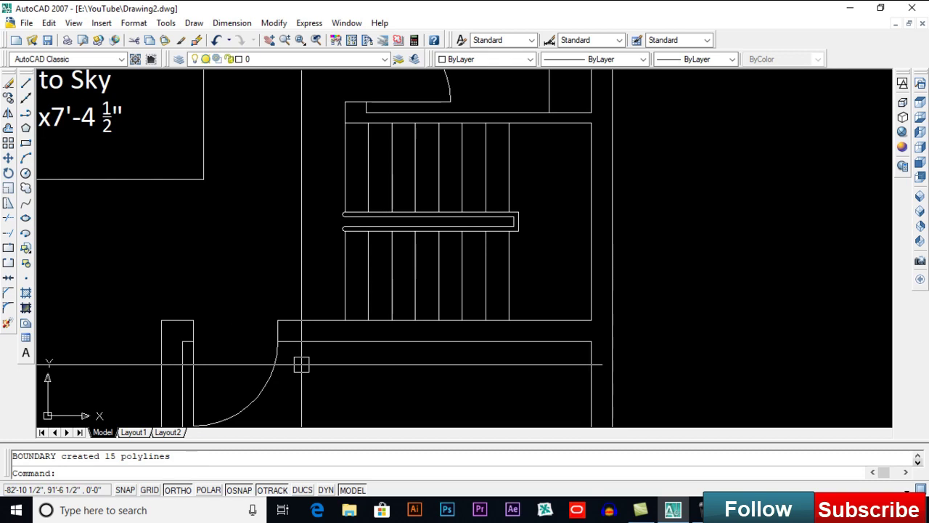
pyautogui.press('Return')
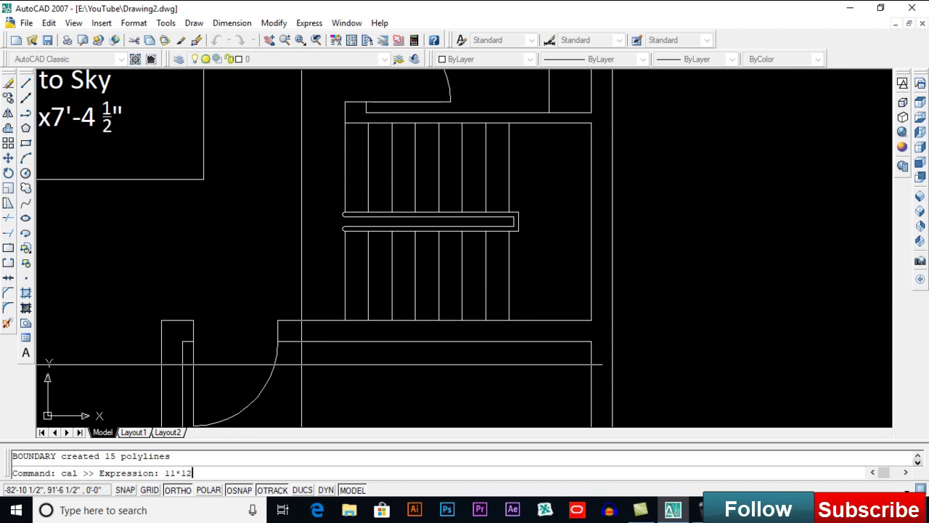
pyautogui.press('Return')
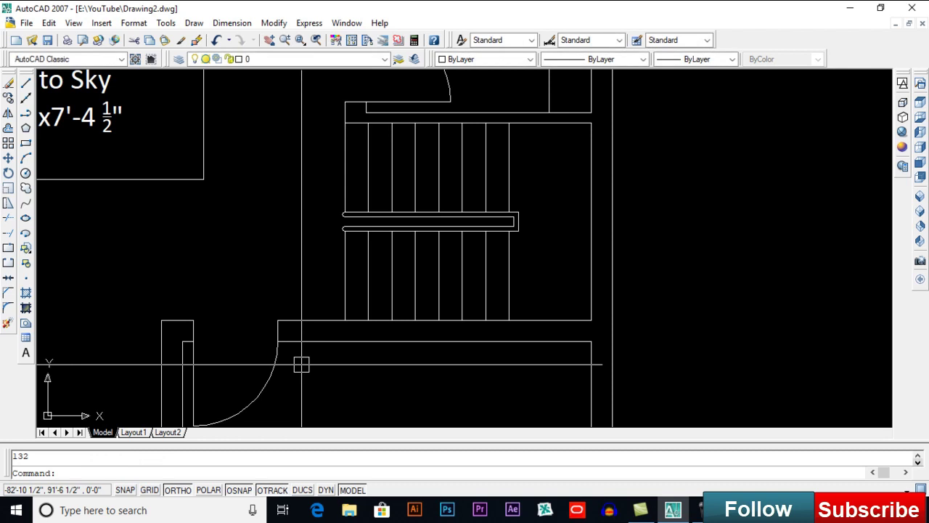
pyautogui.moveTo(51, 455); pyautogui.dragTo(8, 456)
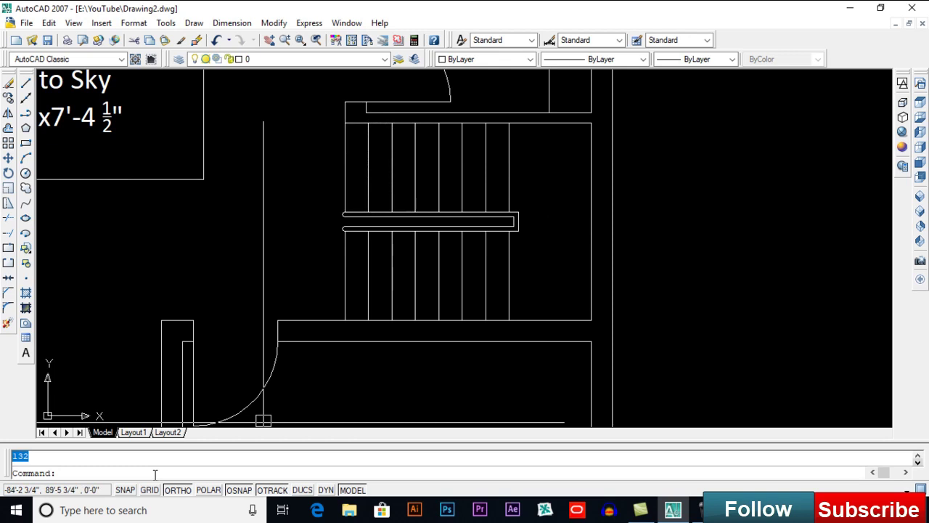
# Calculate the height of a single riser by evaluating 132/15 with the command-line calculator.
pyautogui.write('cal')
pyautogui.press('Return')
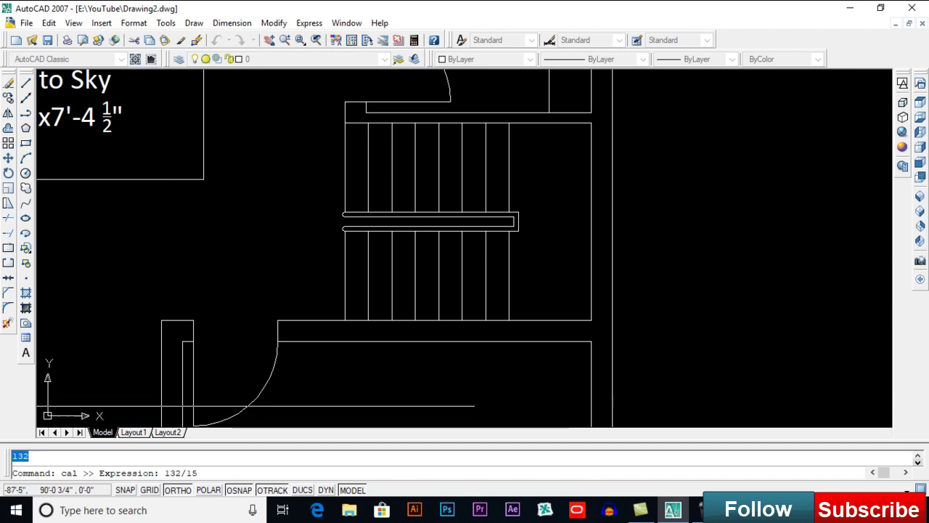
pyautogui.press('Return')
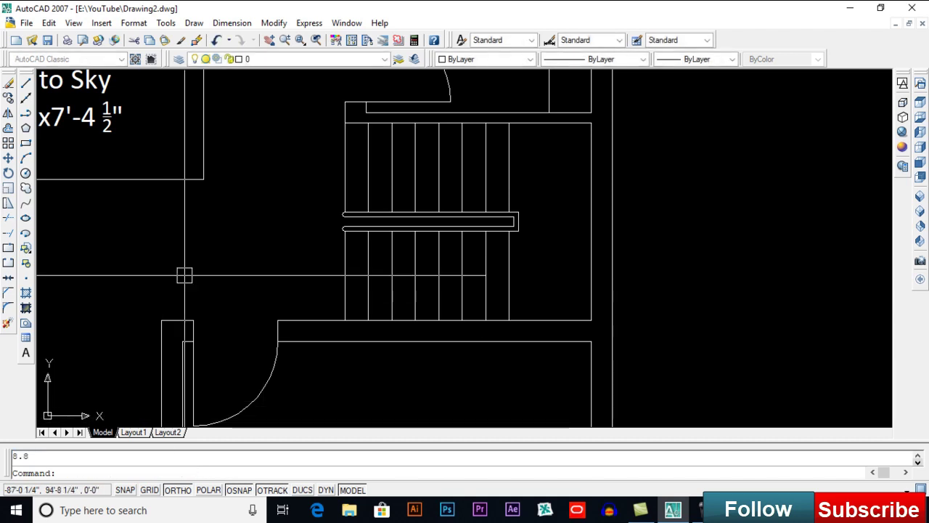
pyautogui.click(45, 456)
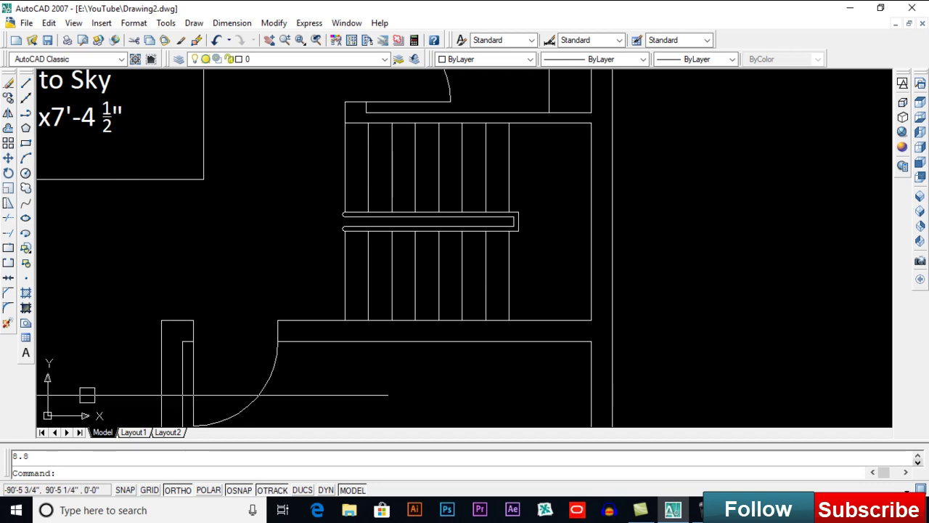
# Extrude the fifteen boundary polylines of the stair treads and landing to a height of 8.8.
pyautogui.click(379, 252)
pyautogui.moveTo(328, 218); pyautogui.dragTo(269, 271, button='middle')
pyautogui.write('ext')
pyautogui.press('Return')
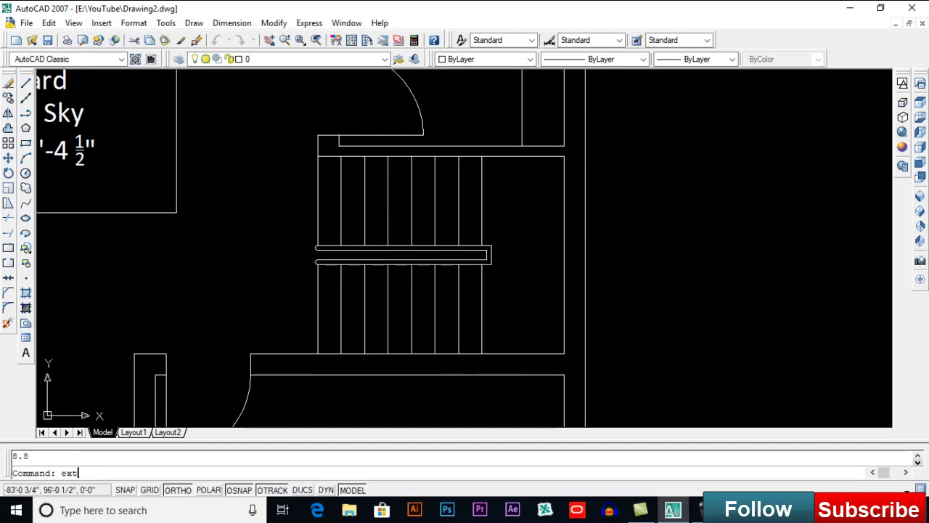
pyautogui.click(317, 200)
pyautogui.click(354, 166)
pyautogui.click(379, 163)
pyautogui.click(398, 163)
pyautogui.click(427, 159)
pyautogui.click(446, 157)
pyautogui.click(469, 160)
pyautogui.click(492, 156)
pyautogui.scroll(3, 461, 356)
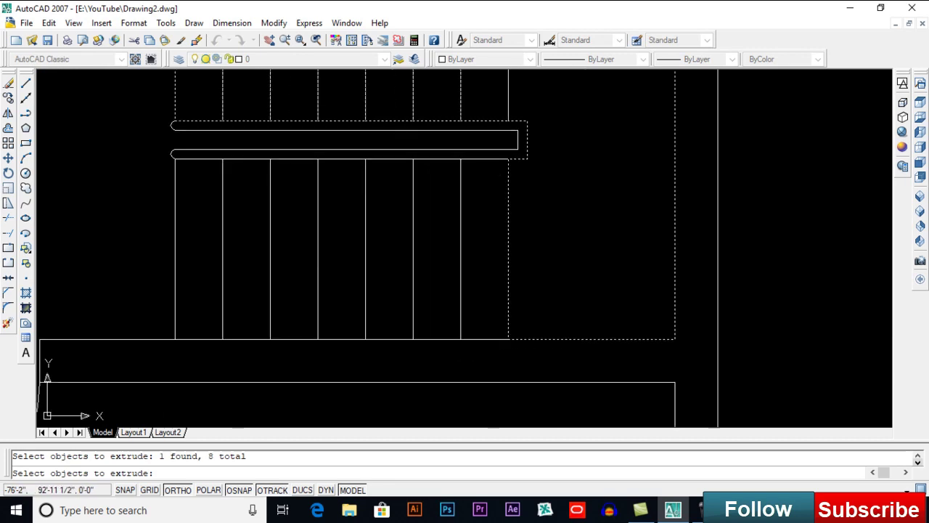
pyautogui.click(441, 343)
pyautogui.click(441, 343)
pyautogui.click(386, 337)
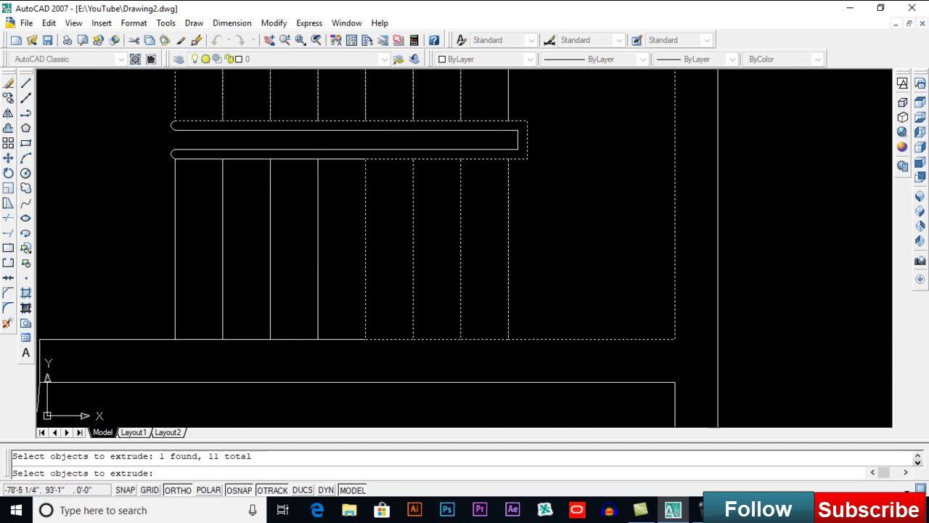
pyautogui.click(330, 341)
pyautogui.click(291, 338)
pyautogui.click(243, 337)
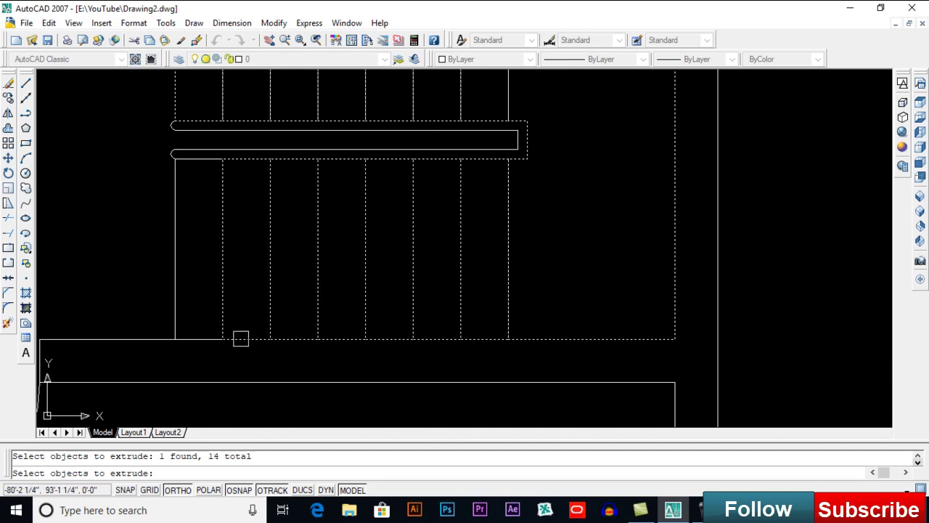
pyautogui.click(190, 339)
pyautogui.scroll(-3, 322, 267)
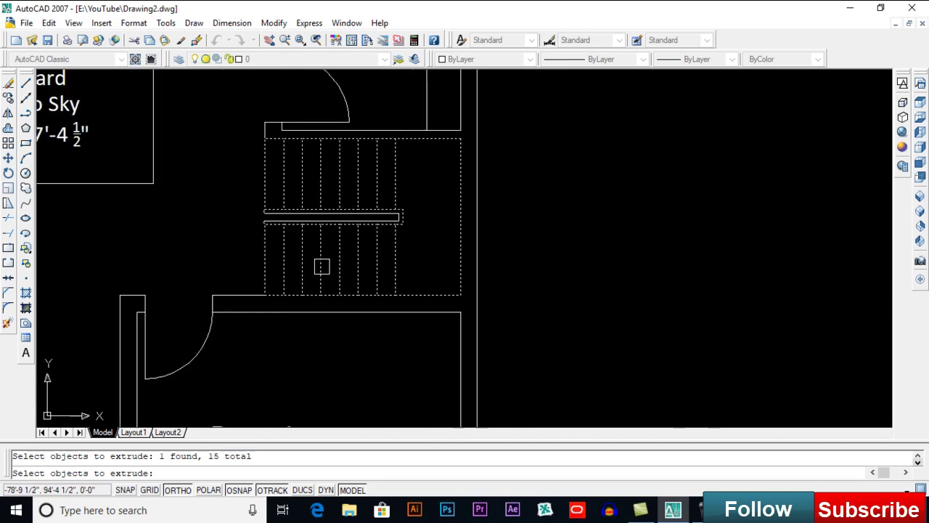
pyautogui.press('Return')
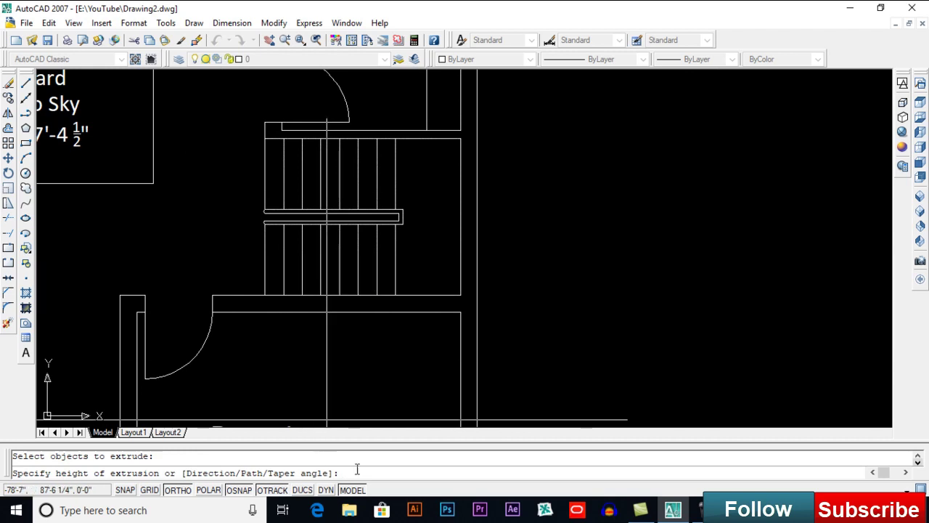
pyautogui.write('8.8')
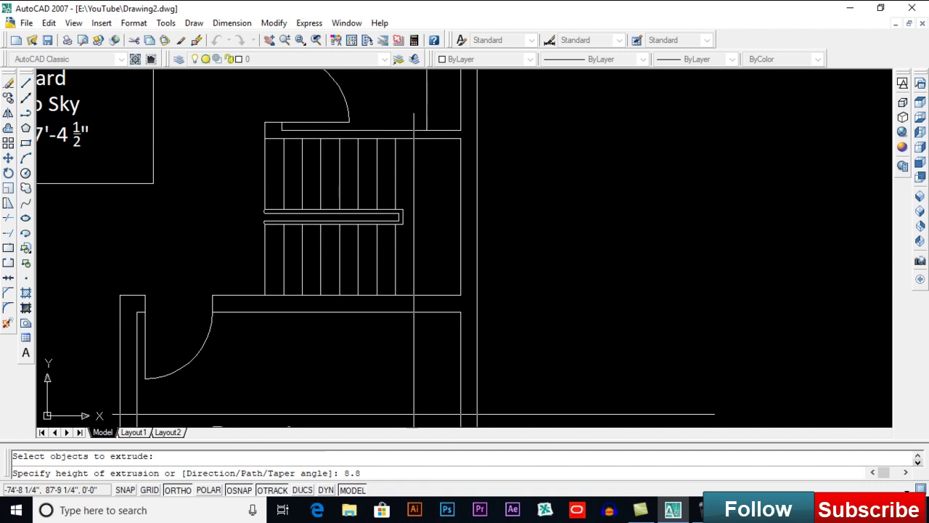
pyautogui.press('Return')
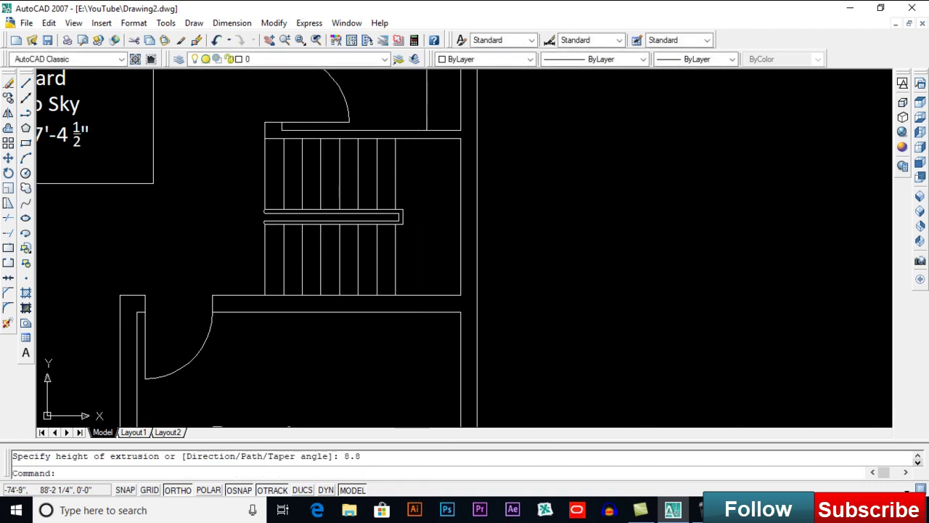
# Inspect the extruded staircase in the SW isometric view with the Conceptual visual style.
pyautogui.click(920, 196)
pyautogui.moveTo(586, 169); pyautogui.dragTo(500, 215, button='middle')
pyautogui.scroll(12, 407, 263)
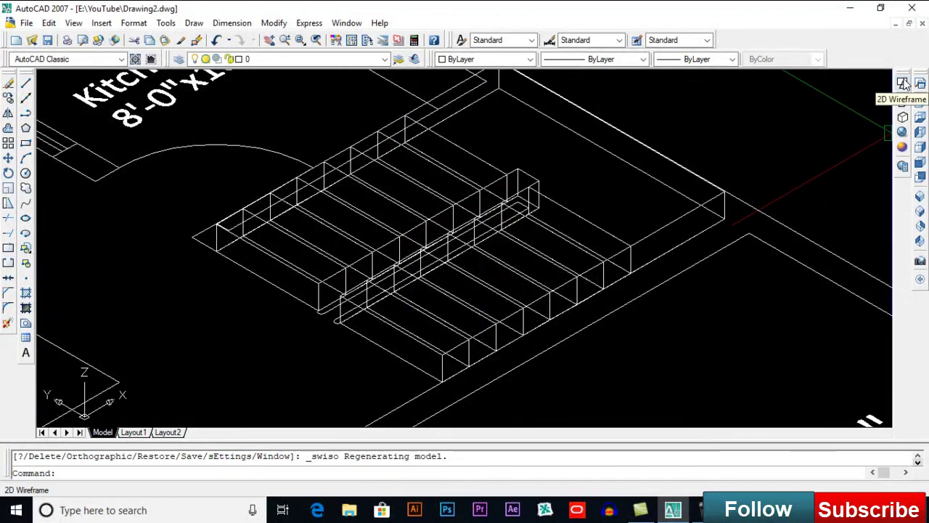
pyautogui.click(903, 148)
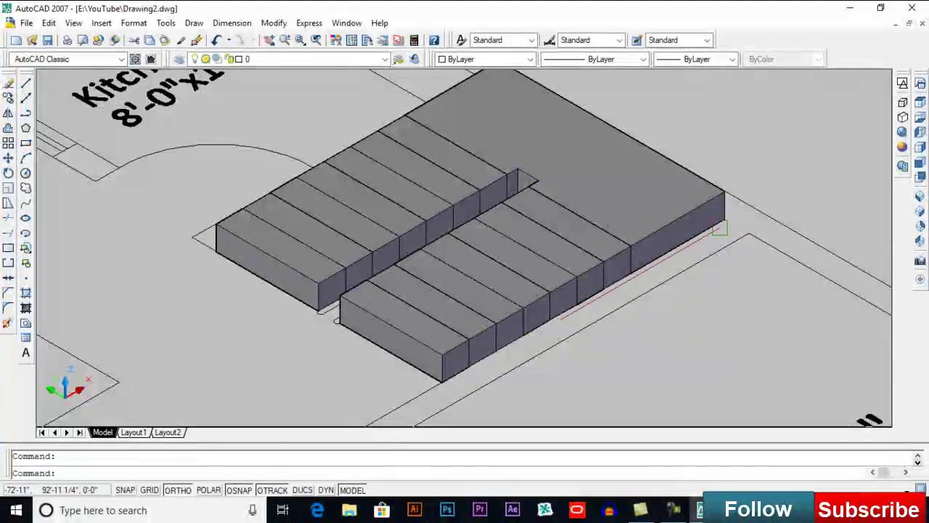
pyautogui.moveTo(577, 271); pyautogui.dragTo(567, 249, button='middle')
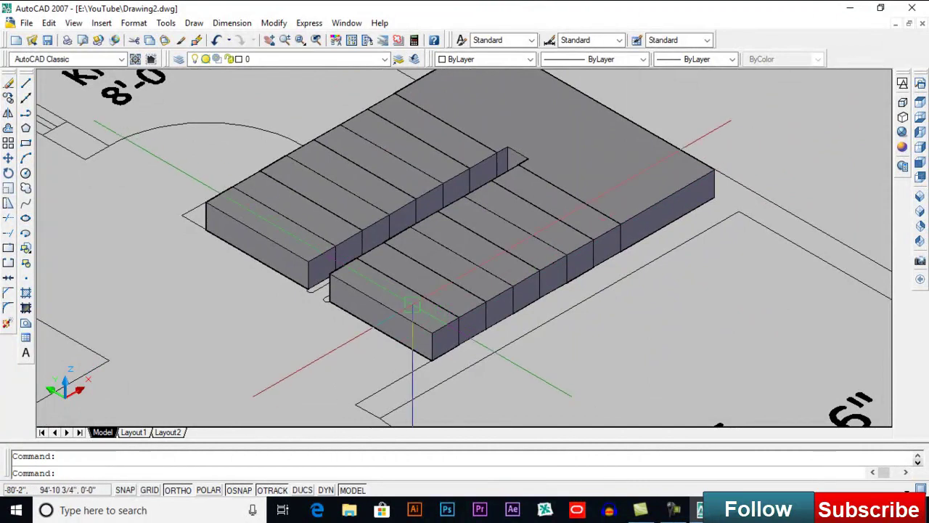
pyautogui.moveTo(447, 314); pyautogui.dragTo(439, 302, button='middle')
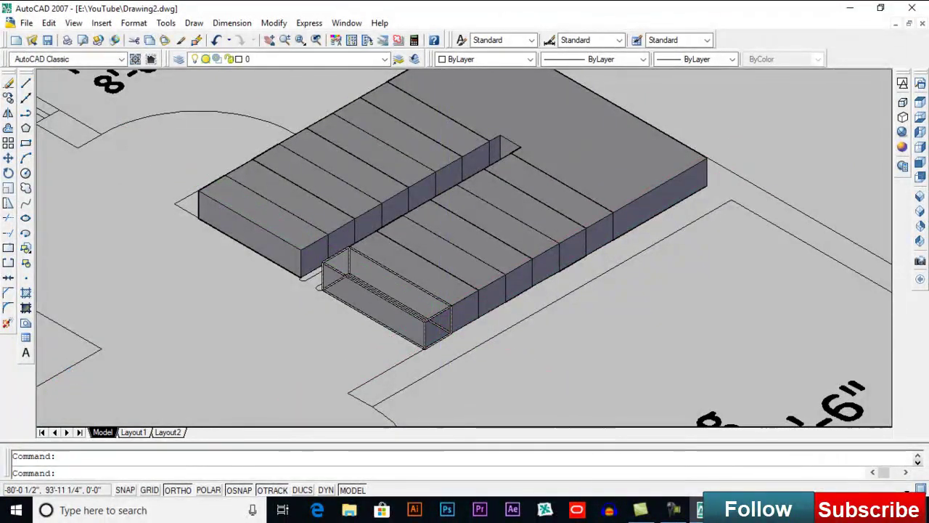
pyautogui.scroll(-3, 439, 308)
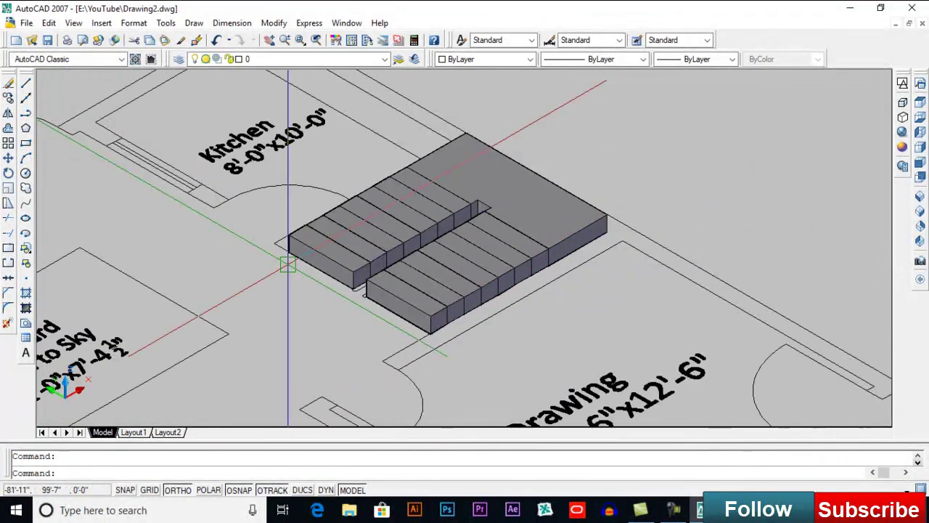
# Examine the extruded staircase in 2D wireframe from the SE isometric view.
pyautogui.click(902, 102)
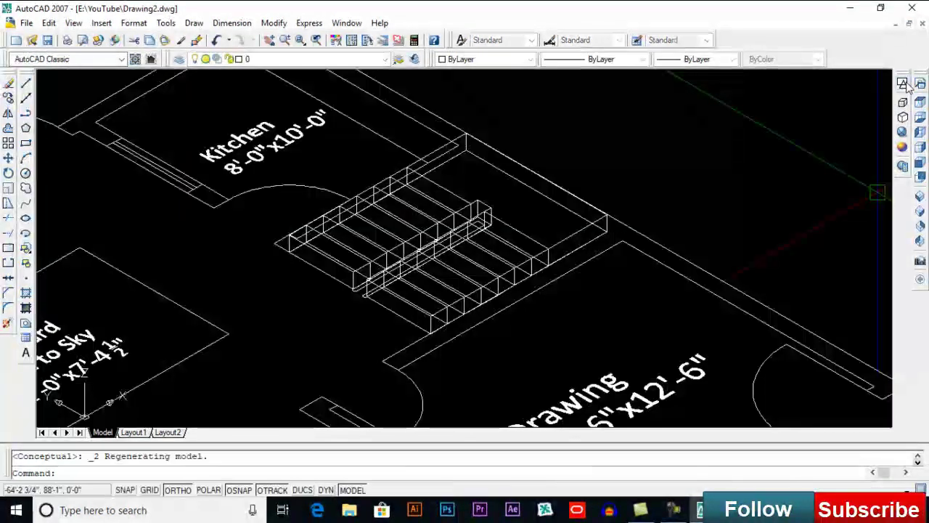
pyautogui.click(919, 211)
pyautogui.moveTo(728, 296); pyautogui.dragTo(720, 232, button='middle')
pyautogui.scroll(5, 656, 298)
pyautogui.scroll(-5, 657, 302)
pyautogui.moveTo(353, 250); pyautogui.dragTo(604, 465, button='middle')
pyautogui.moveTo(284, 186); pyautogui.dragTo(407, 261, button='middle')
pyautogui.scroll(5, 360, 242)
pyautogui.scroll(6, 350, 211)
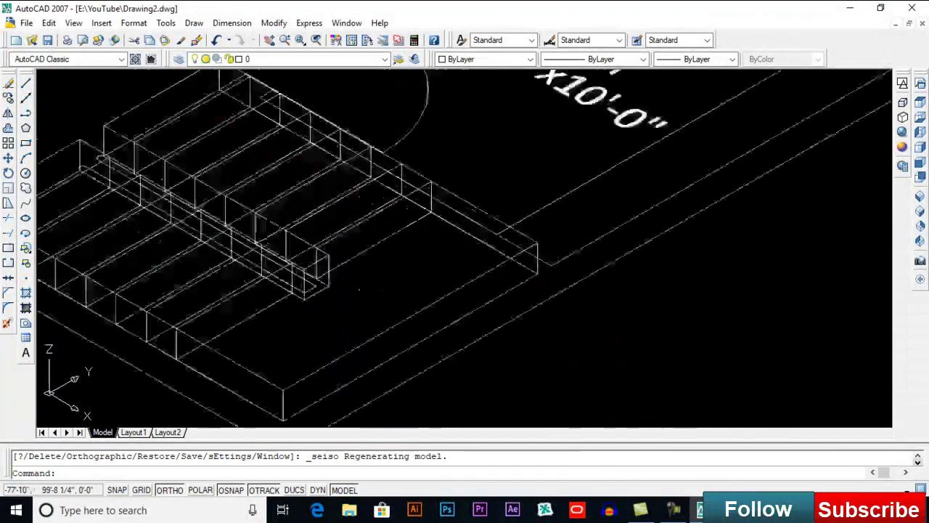
# Show the first flight of the staircase in the NE isometric view with the 3D Hidden visual style.
pyautogui.click(920, 226)
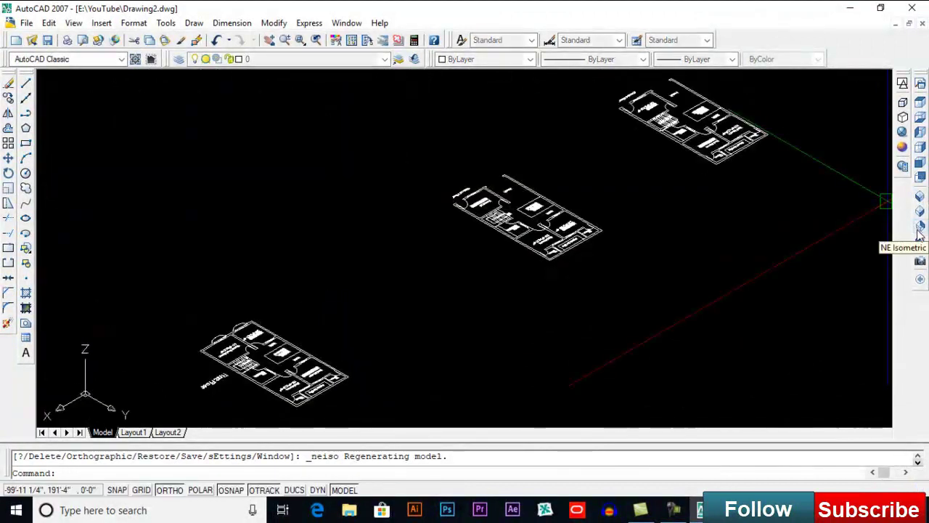
pyautogui.moveTo(613, 248); pyautogui.dragTo(598, 276, button='middle')
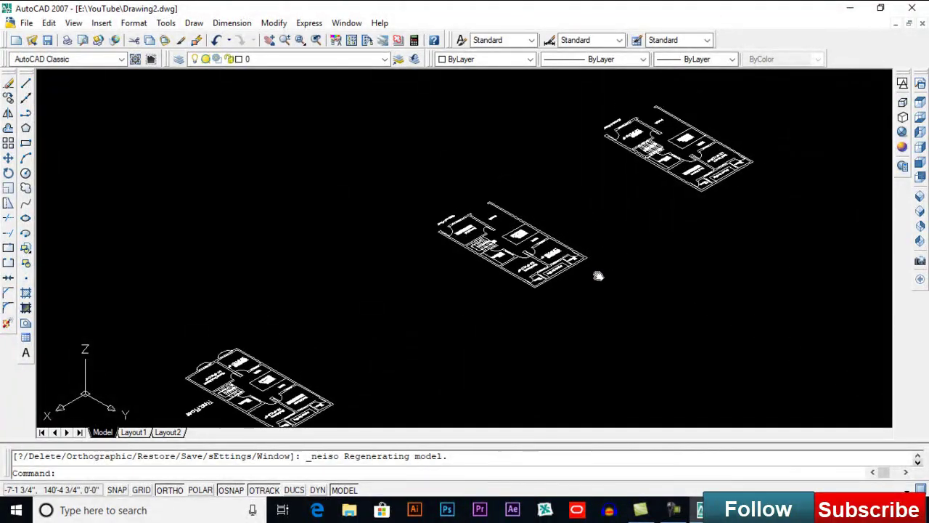
pyautogui.moveTo(448, 328); pyautogui.dragTo(563, 224, button='middle')
pyautogui.scroll(3, 396, 317)
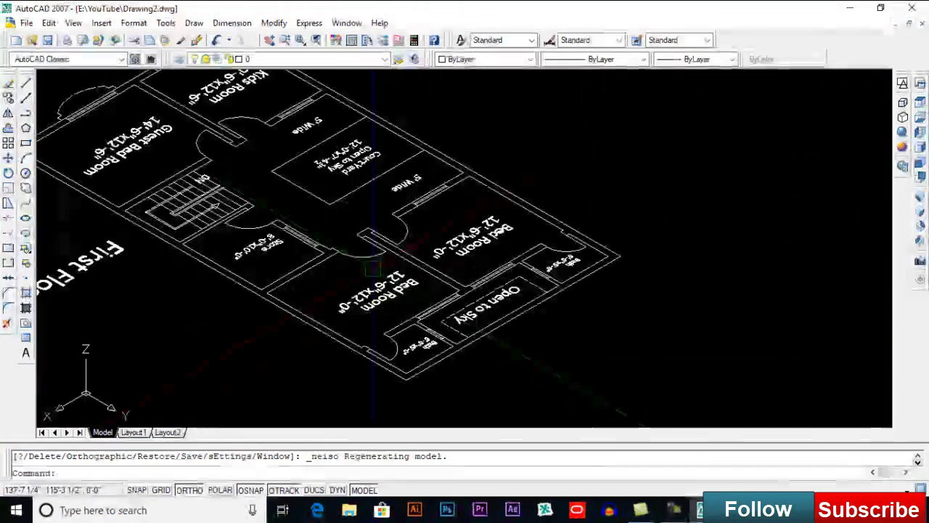
pyautogui.scroll(-3, 374, 268)
pyautogui.moveTo(601, 154); pyautogui.dragTo(354, 354, button='middle')
pyautogui.scroll(5, 542, 236)
pyautogui.scroll(6, 403, 141)
pyautogui.scroll(7, 466, 281)
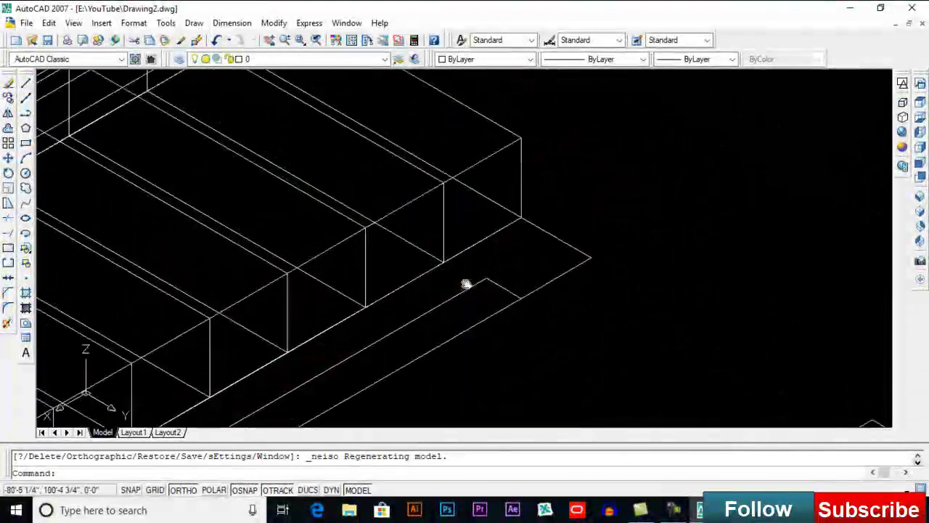
pyautogui.click(903, 117)
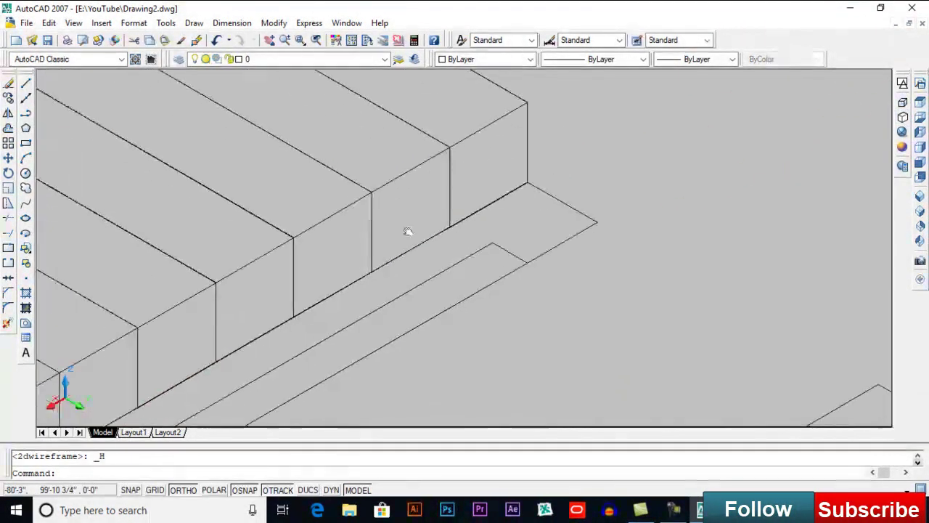
# Clear all running object snap modes and enable only Endpoint.
pyautogui.rightClick(283, 492)
pyautogui.click(316, 477)
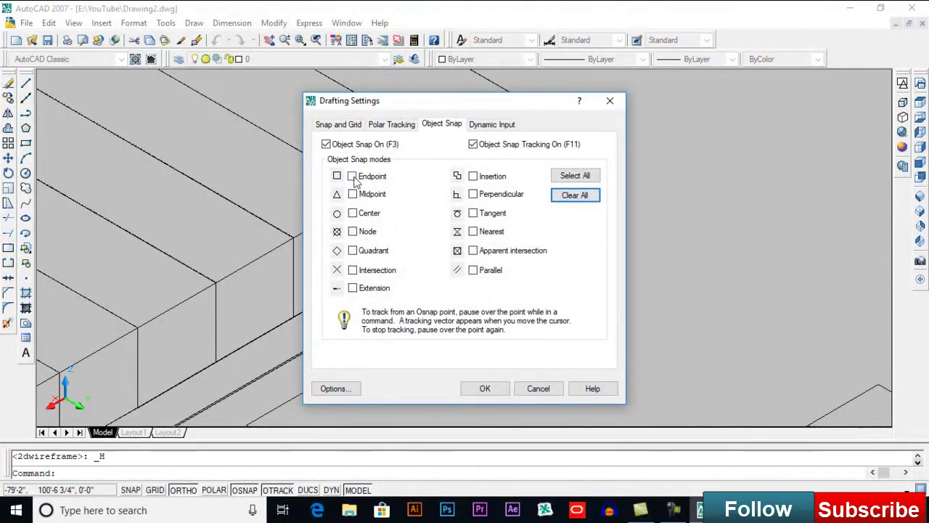
pyautogui.click(483, 389)
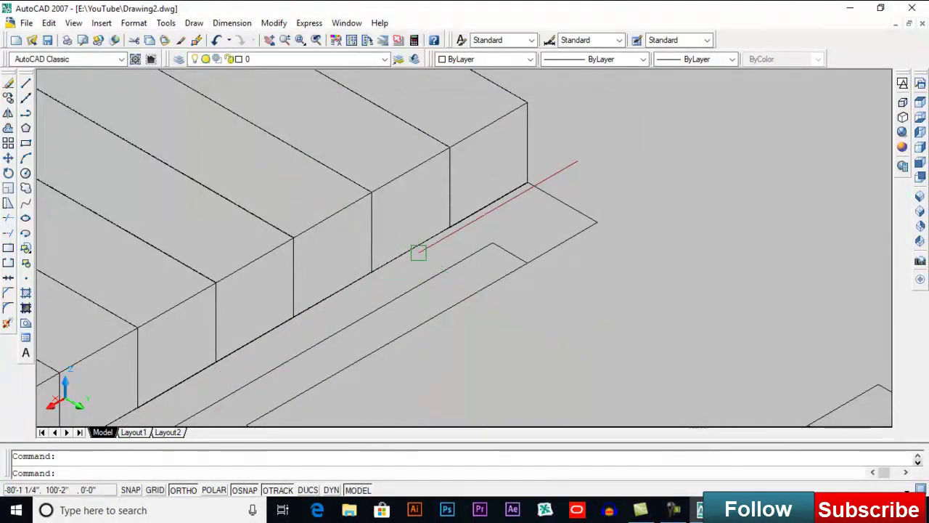
# Move the second tread of the first flight straight up from its bottom corner to the first tread's top corner.
pyautogui.write('m')
pyautogui.press('Return')
pyautogui.click(446, 234)
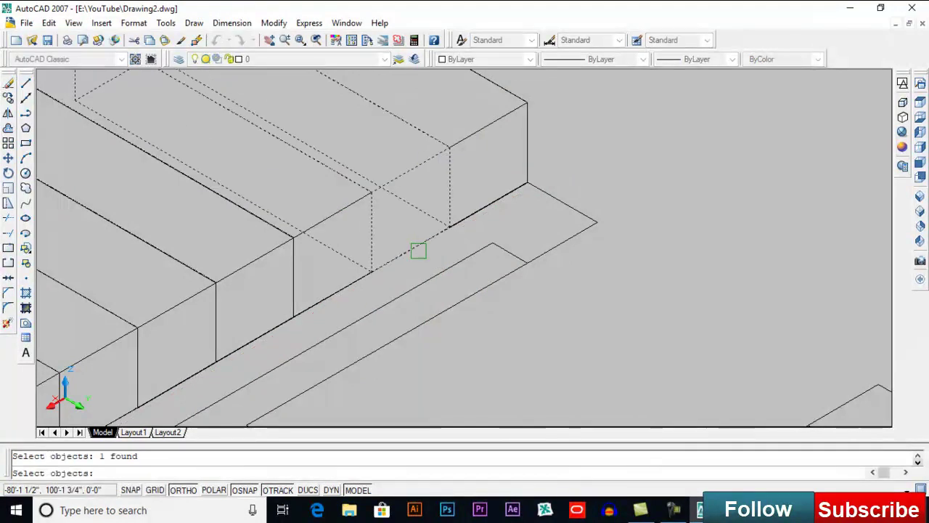
pyautogui.press('Return')
pyautogui.click(450, 227)
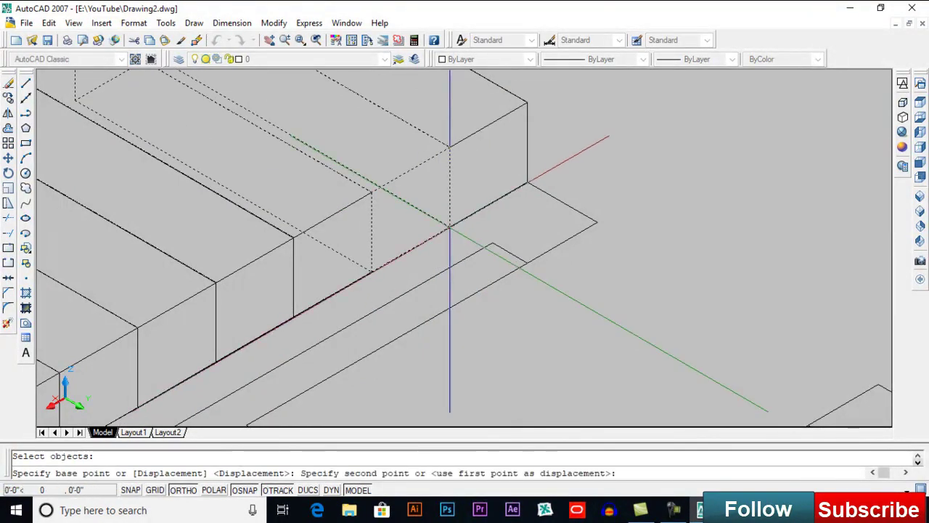
pyautogui.click(449, 147)
# Move the third tread straight up so its bottom corner meets the top corner of the raised second tread.
pyautogui.press('Return')
pyautogui.click(371, 248)
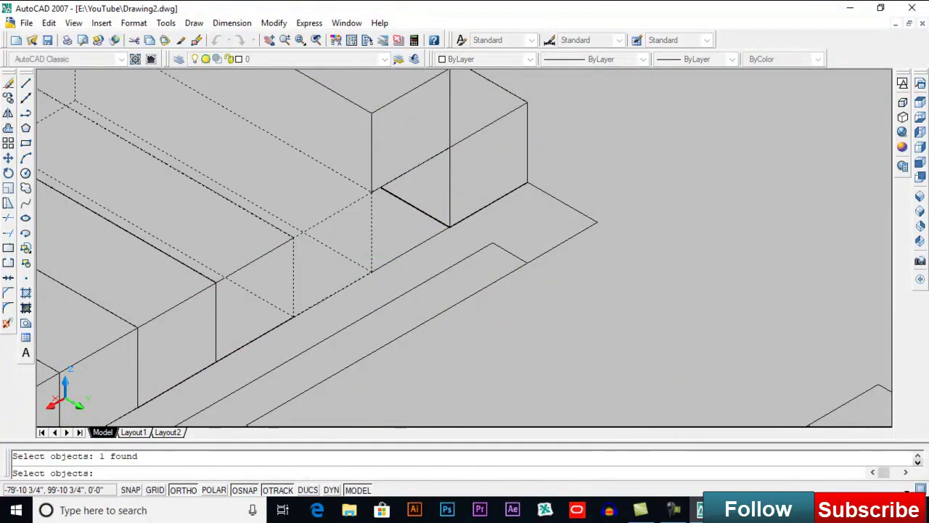
pyautogui.click(371, 272)
pyautogui.click(371, 114)
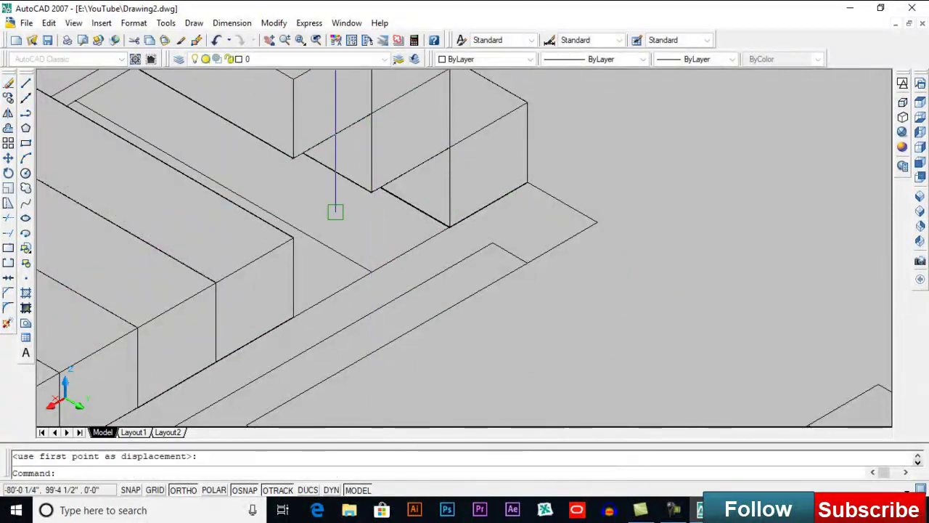
# Move the fourth and fifth treads of the first flight straight up, each by its bottom corner onto the preceding tread's top corner.
pyautogui.moveTo(334, 209); pyautogui.dragTo(485, 229, button='middle')
pyautogui.press('Return')
pyautogui.click(445, 305)
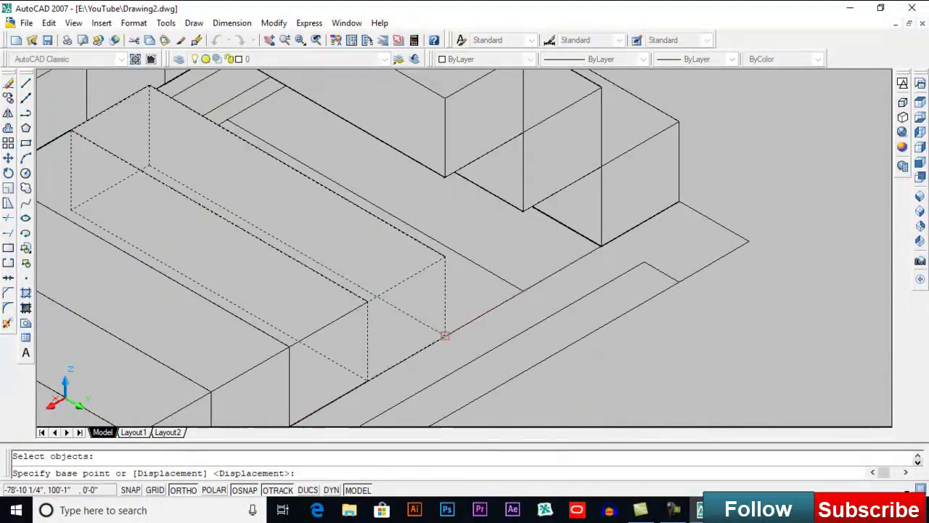
pyautogui.scroll(-3, 447, 330)
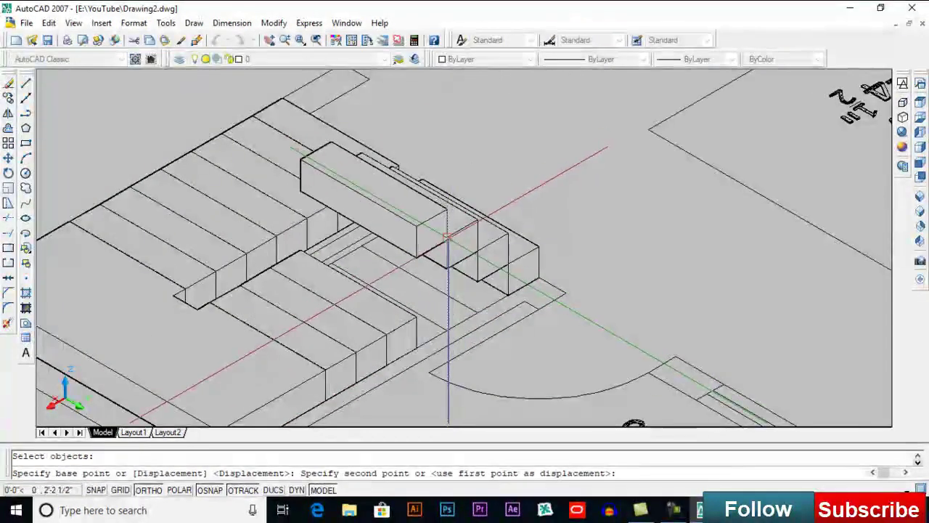
pyautogui.click(447, 236)
pyautogui.press('Return')
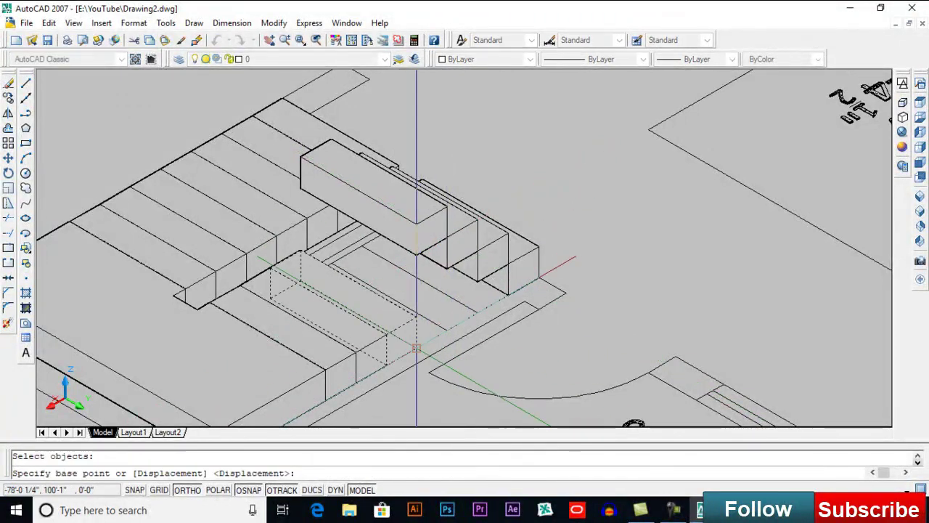
pyautogui.click(417, 348)
pyautogui.click(417, 225)
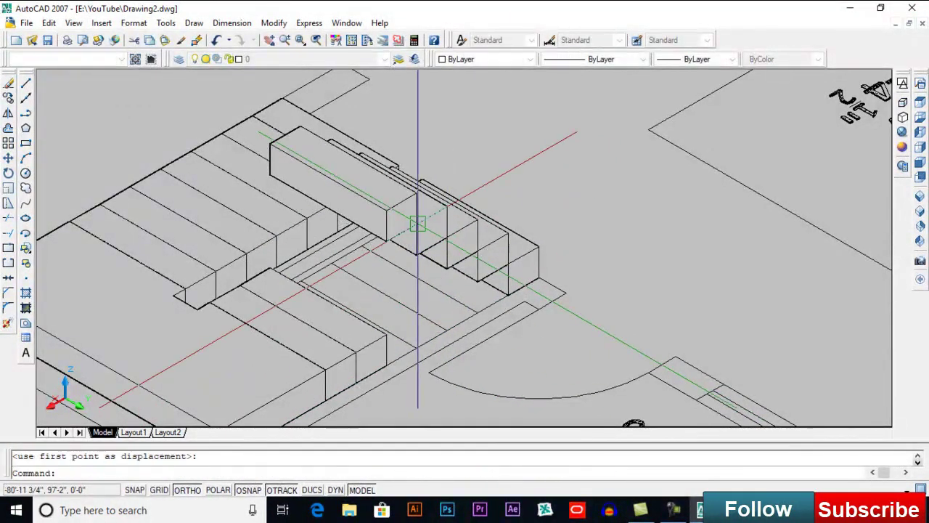
# Move the sixth tread of the first flight straight up onto the top corner of the raised fifth tread.
pyautogui.scroll(2, 378, 356)
pyautogui.scroll(2, 377, 359)
pyautogui.press('Return')
pyautogui.click(376, 360)
pyautogui.press('Return')
pyautogui.click(402, 377)
pyautogui.scroll(-4, 401, 377)
pyautogui.scroll(4, 399, 320)
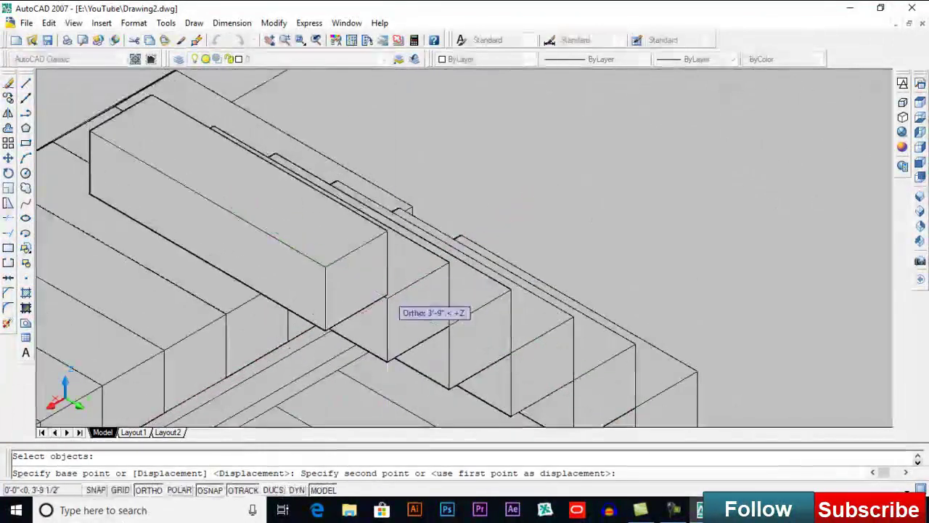
pyautogui.click(391, 293)
# Move the seventh tread, next to the landing, straight up onto the top corner of the raised sixth tread.
pyautogui.scroll(-5, 394, 290)
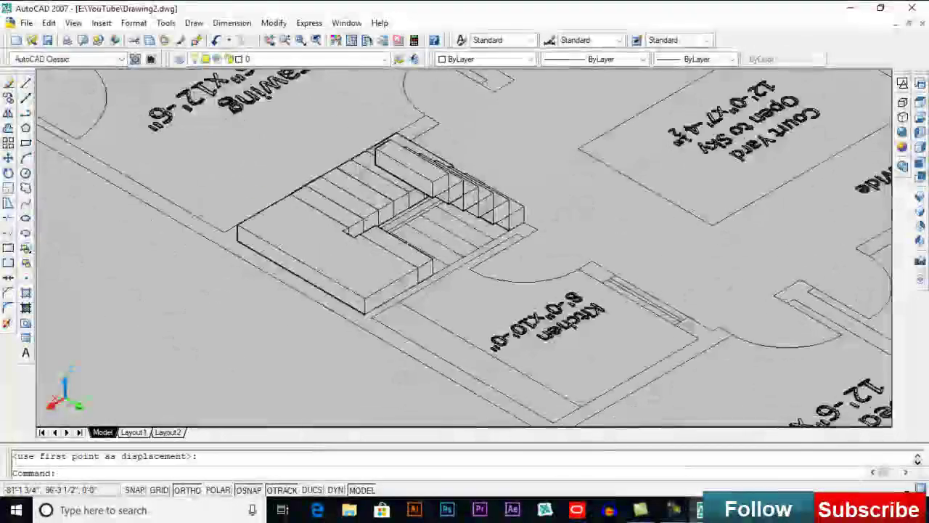
pyautogui.scroll(4, 416, 294)
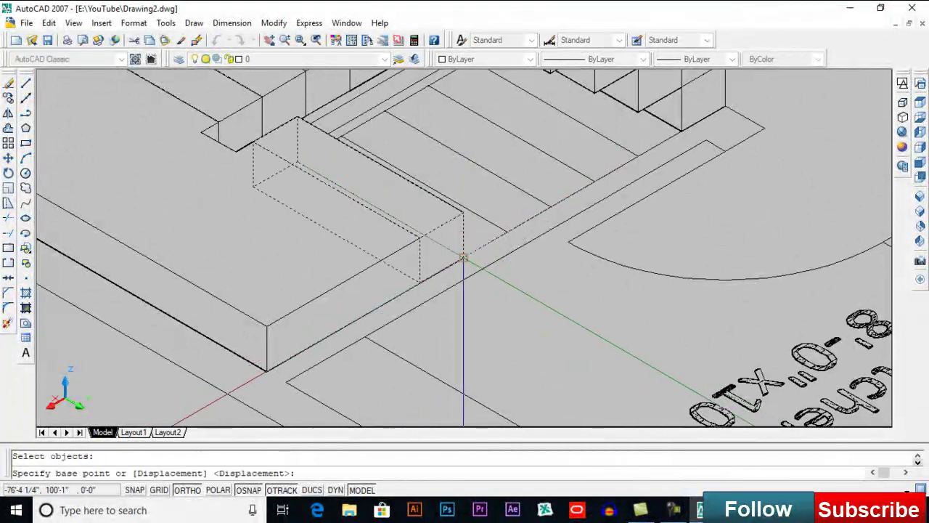
pyautogui.scroll(-3, 457, 290)
pyautogui.scroll(4, 466, 131)
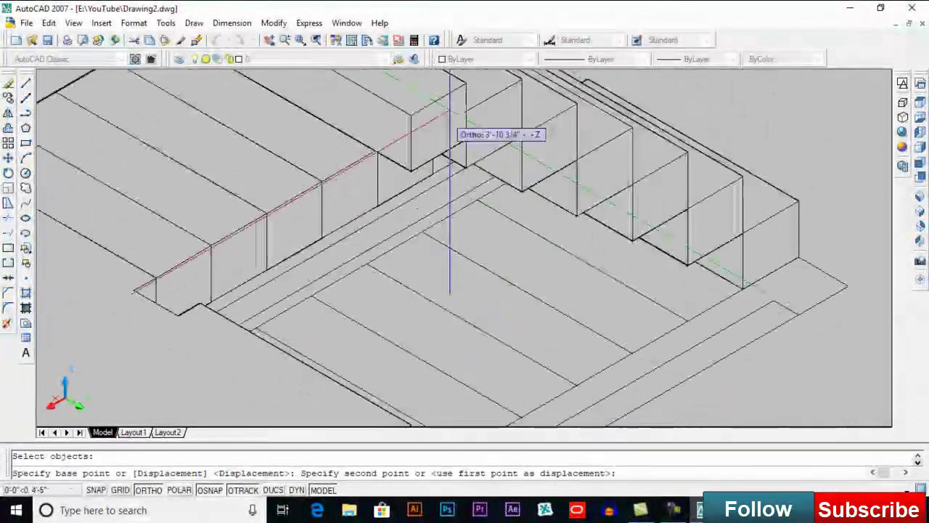
pyautogui.click(466, 110)
# Move the landing straight up so its bottom corner meets the top corner of the raised seventh tread.
pyautogui.moveTo(446, 261); pyautogui.dragTo(465, 179, button='middle')
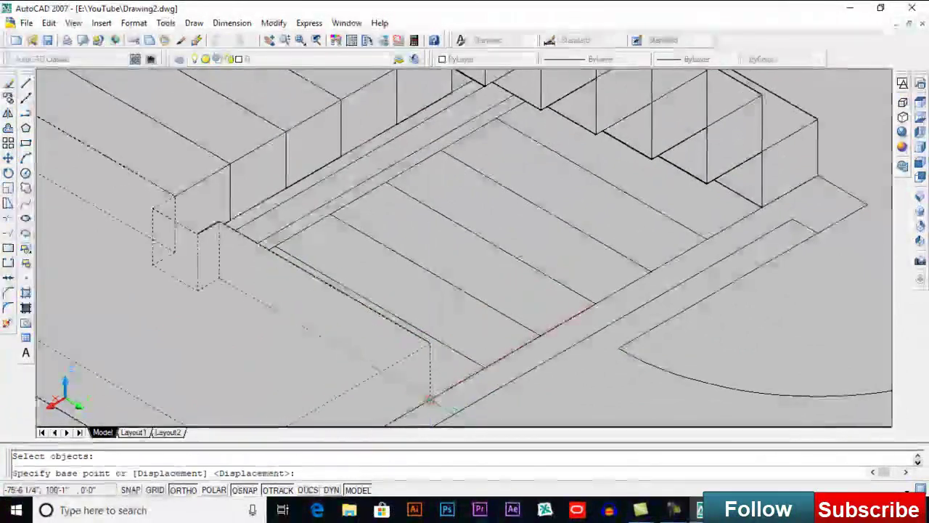
pyautogui.click(431, 360)
pyautogui.scroll(-3, 432, 360)
pyautogui.scroll(4, 439, 226)
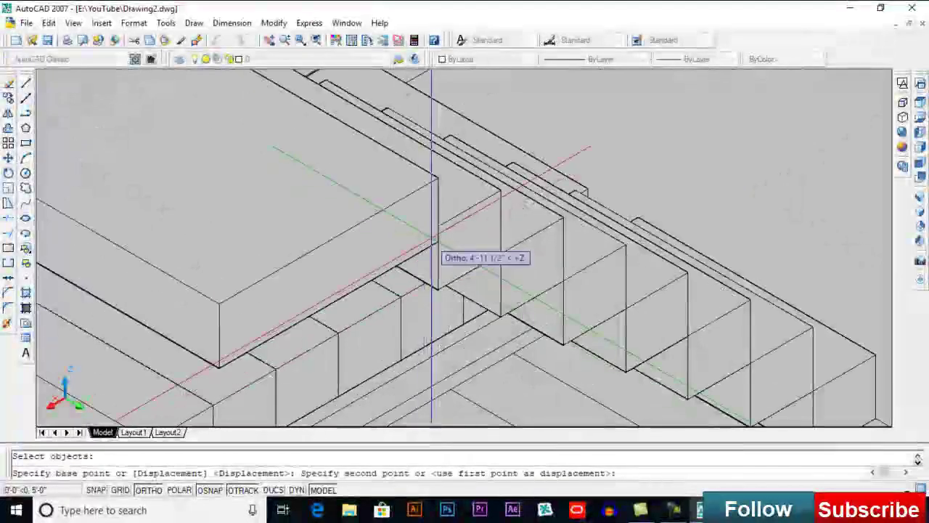
pyautogui.click(425, 341)
# In the SW isometric view, move the second flight's tread nearest the landing straight up to the landing's top corner.
pyautogui.scroll(-6, 436, 336)
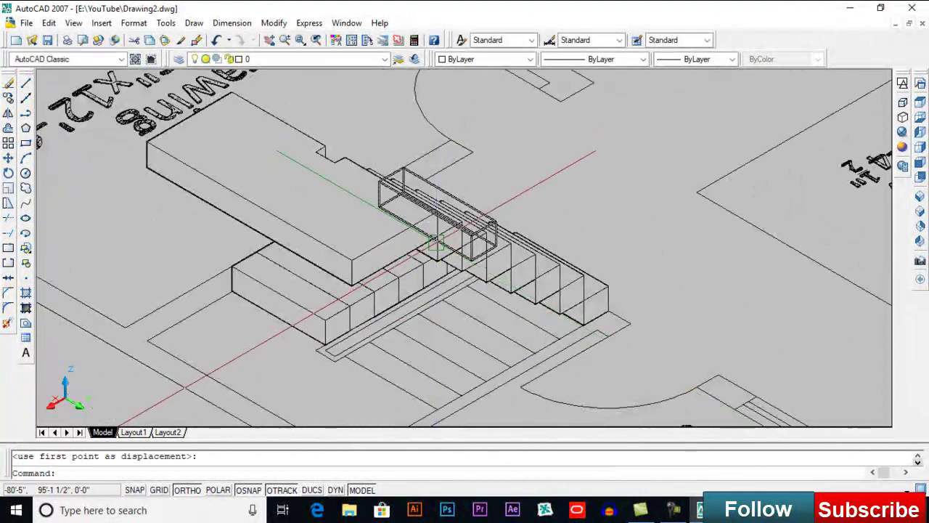
pyautogui.click(920, 200)
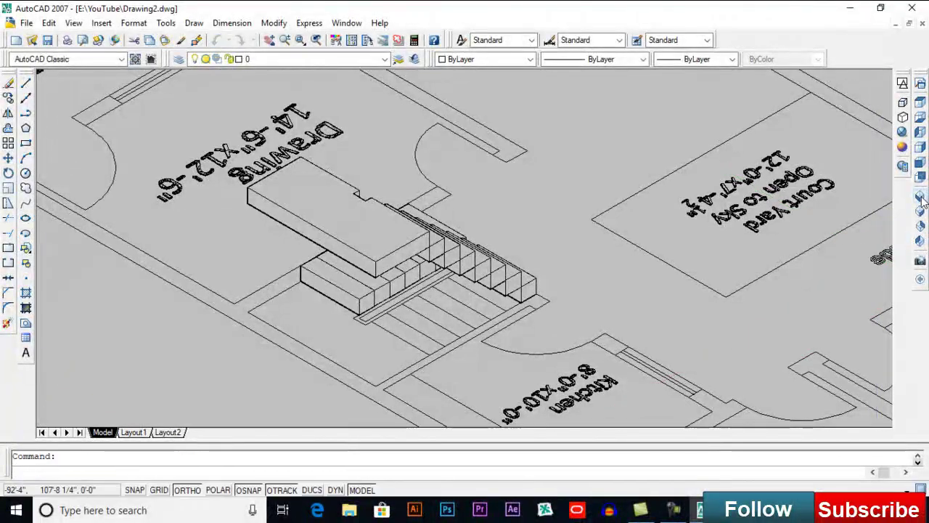
pyautogui.click(920, 200)
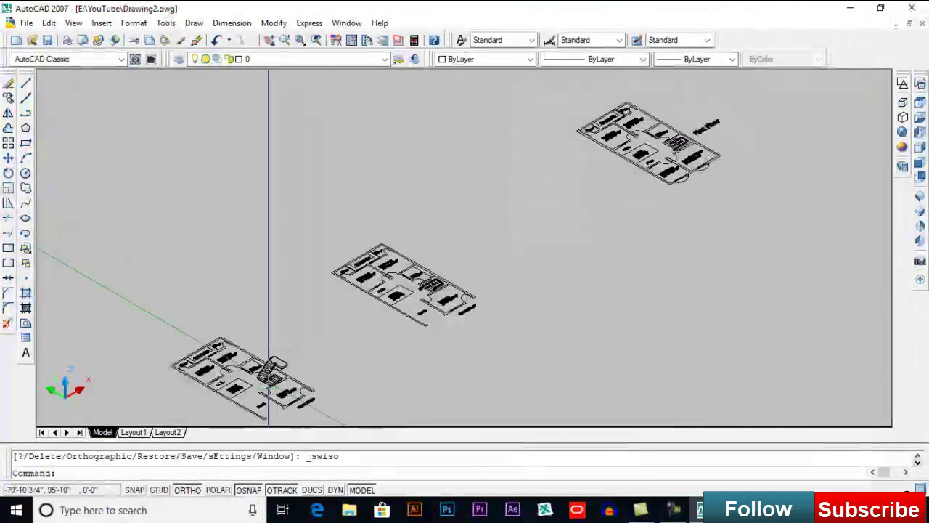
pyautogui.scroll(10, 276, 370)
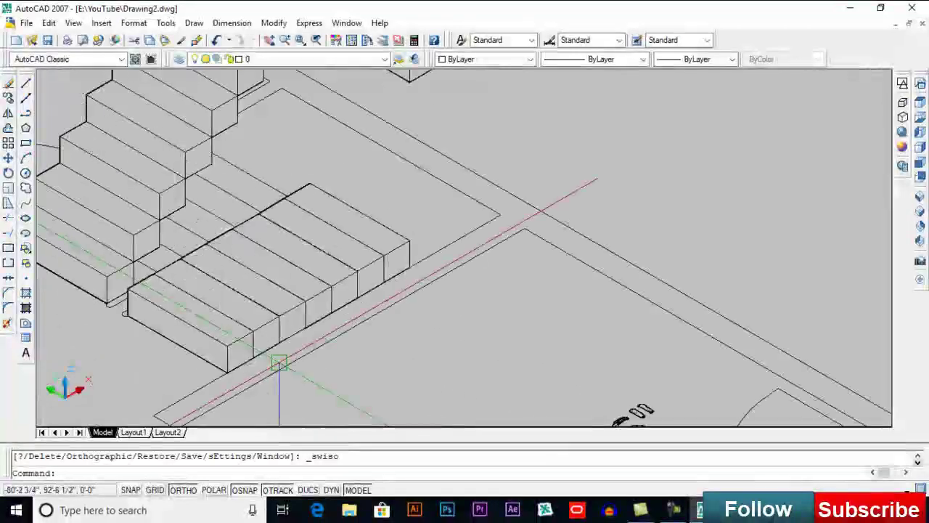
pyautogui.scroll(3, 408, 380)
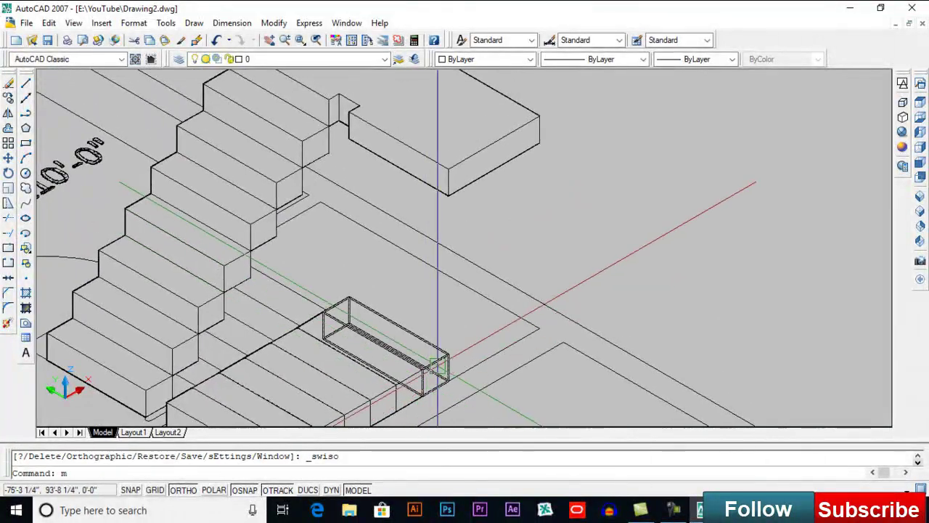
pyautogui.press('Return')
pyautogui.click(438, 366)
pyautogui.press('Return')
pyautogui.click(449, 378)
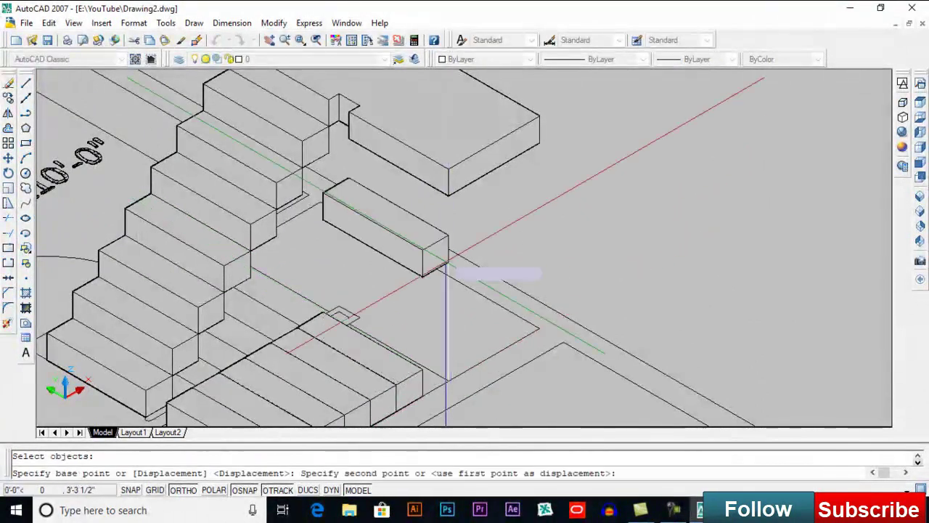
pyautogui.click(449, 169)
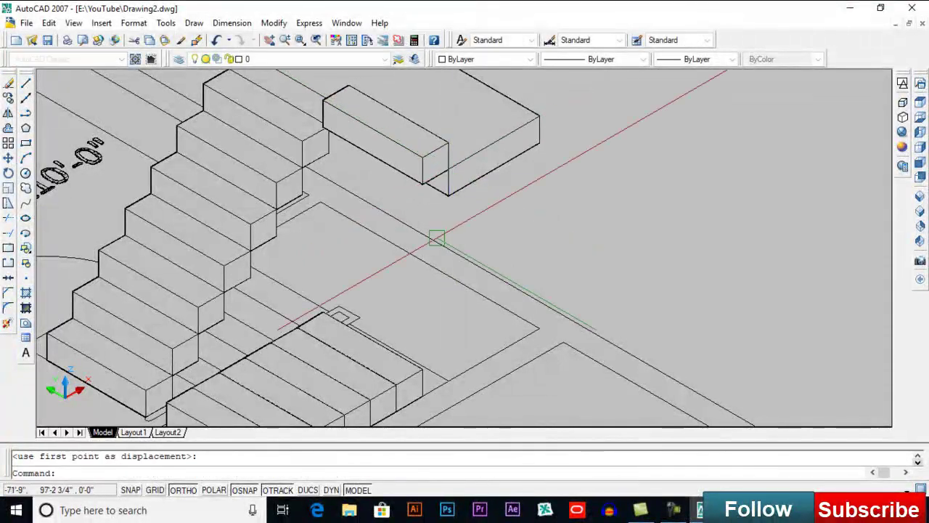
# Move the second tread of the upper flight straight up to the top corner of the tread beside the landing.
pyautogui.moveTo(440, 259); pyautogui.dragTo(475, 227, button='middle')
pyautogui.press('Return')
pyautogui.click(454, 346)
pyautogui.press('Return')
pyautogui.click(457, 360)
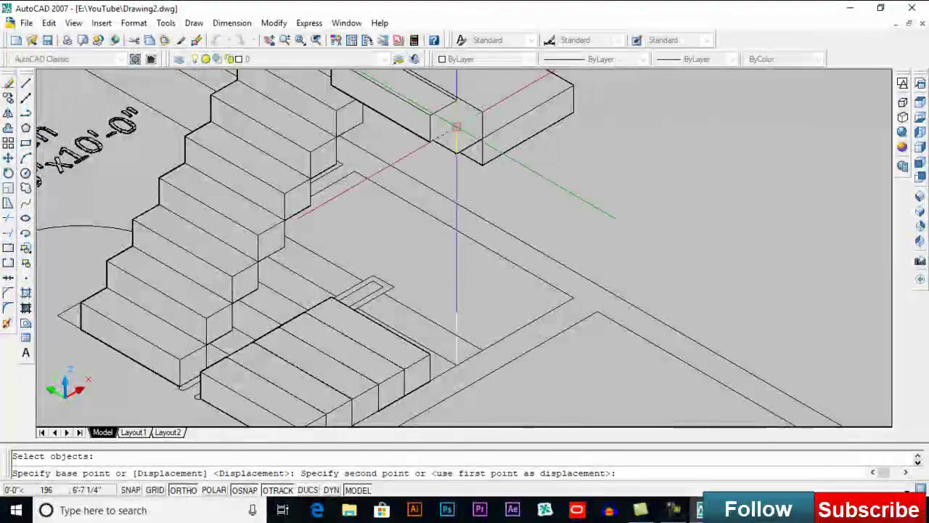
pyautogui.click(456, 126)
# Move the third tread of the upper flight straight up to the top corner of its raised second tread.
pyautogui.press('Return')
pyautogui.click(428, 366)
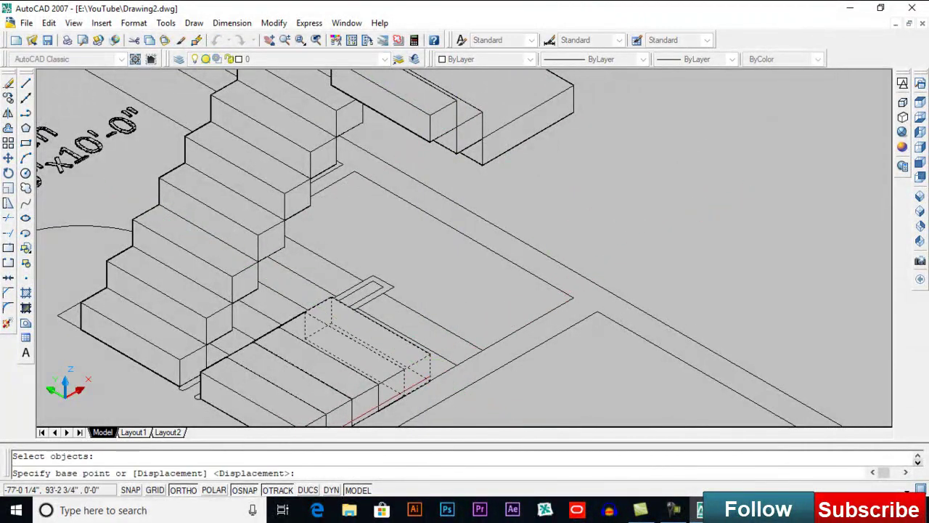
pyautogui.click(430, 380)
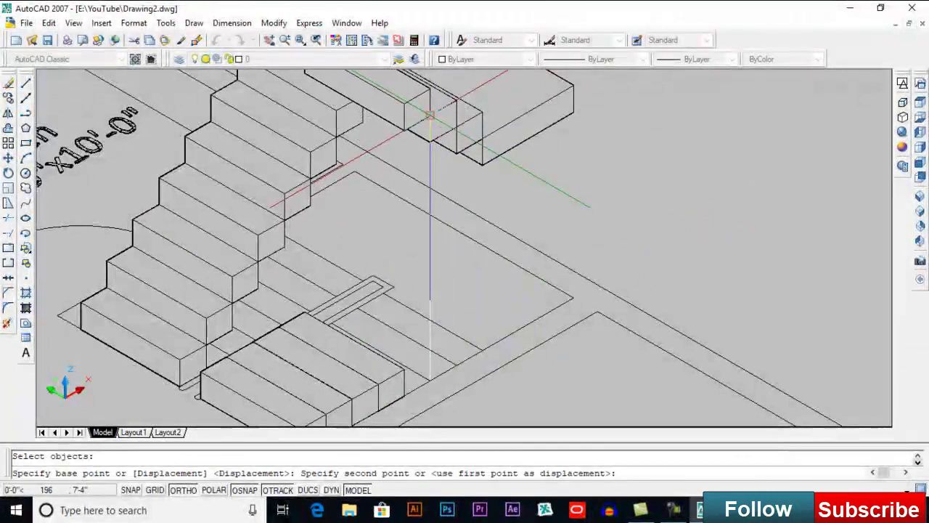
# Move the fourth tread of the upper flight straight up to the top corner of its raised third tread.
pyautogui.moveTo(428, 268); pyautogui.dragTo(468, 219, button='middle')
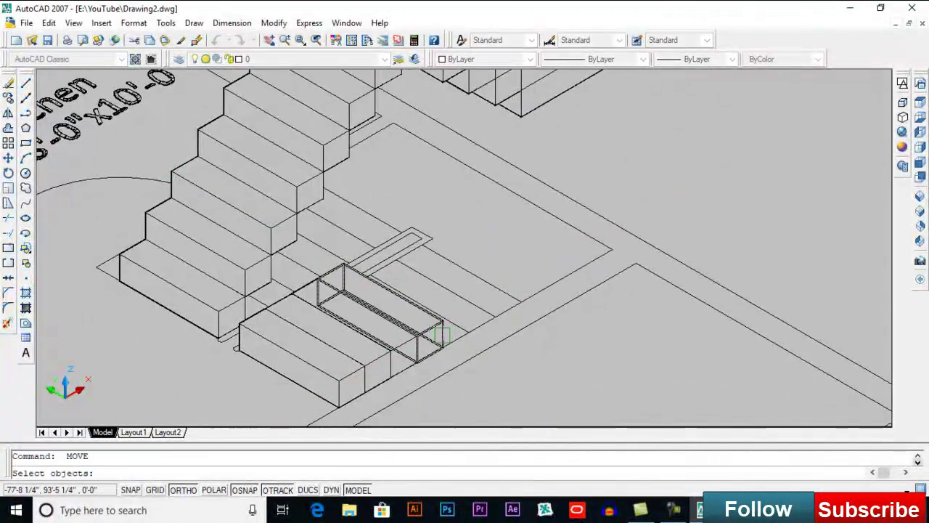
pyautogui.scroll(-4, 442, 347)
pyautogui.scroll(6, 443, 218)
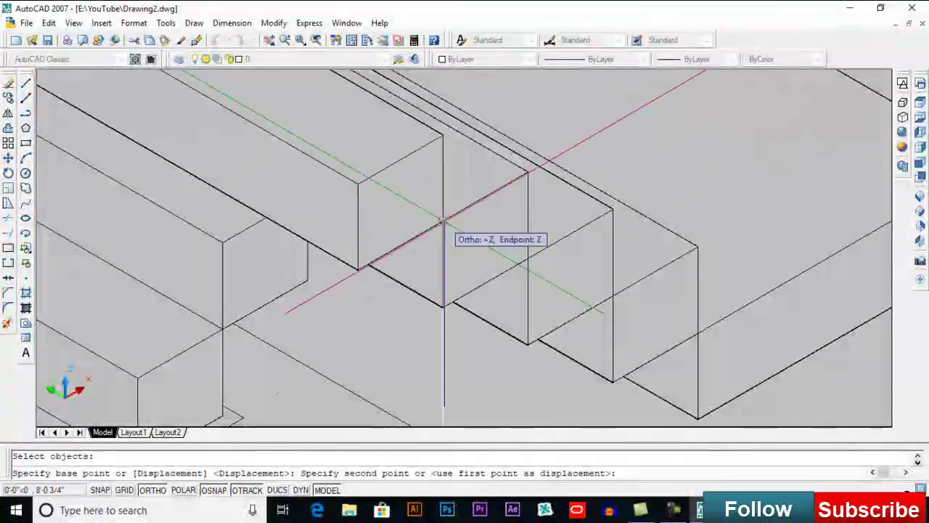
pyautogui.scroll(-2, 444, 218)
# Move the fifth tread of the upper flight straight up to the top corner of its raised fourth tread.
pyautogui.moveTo(444, 331); pyautogui.dragTo(510, 176, button='middle')
pyautogui.moveTo(481, 413); pyautogui.dragTo(513, 259, button='middle')
pyautogui.press('space')
pyautogui.click(508, 282)
pyautogui.press('space')
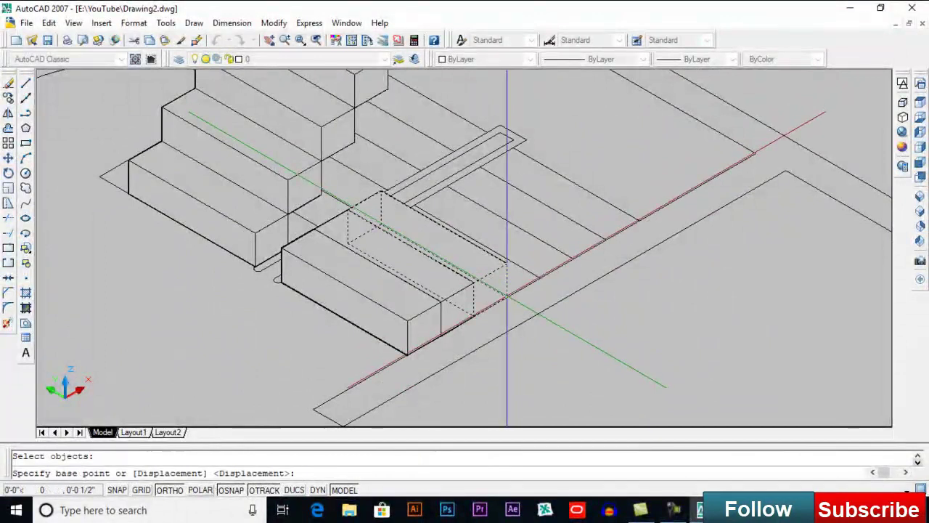
pyautogui.click(507, 298)
pyautogui.scroll(-3, 440, 362)
pyautogui.scroll(4, 442, 200)
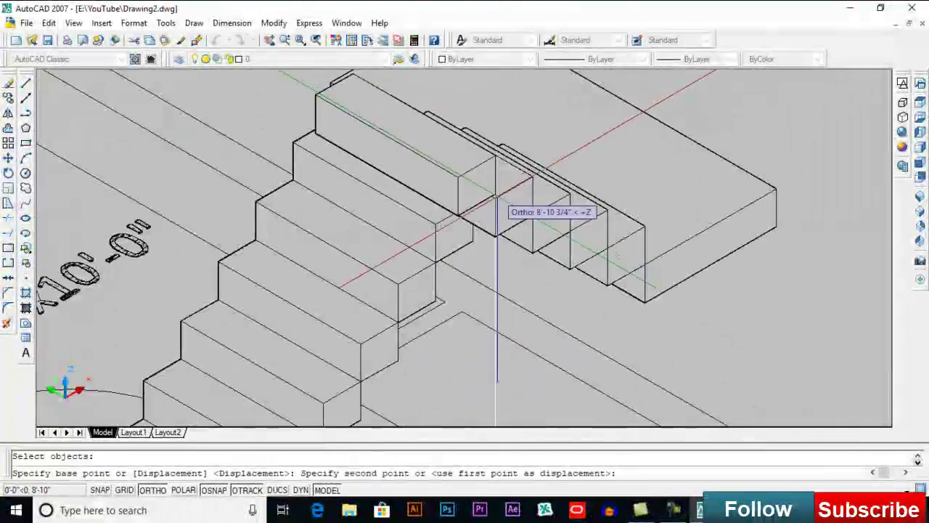
pyautogui.scroll(2, 498, 283)
# Move the sixth tread of the upper flight straight up to the top corner of its raised fifth tread.
pyautogui.press('Return')
pyautogui.click(500, 334)
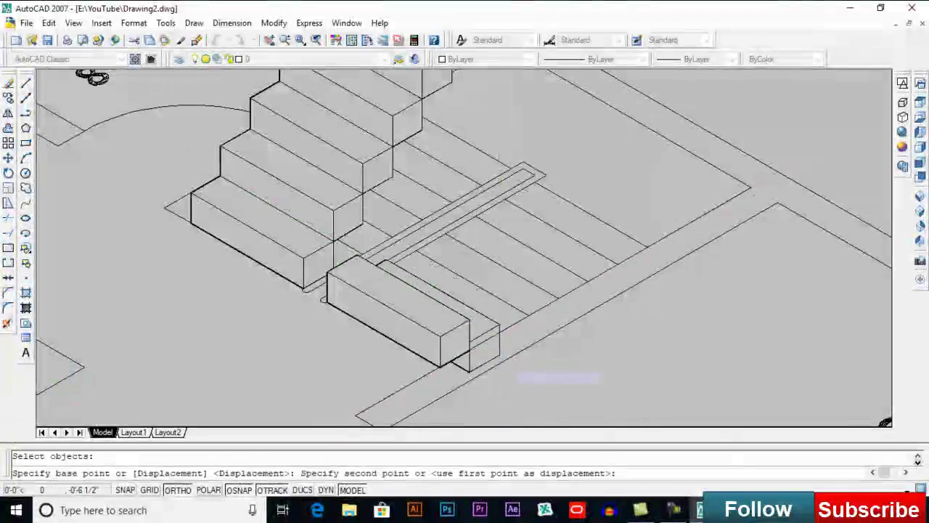
pyautogui.scroll(-3, 509, 217)
pyautogui.scroll(5, 508, 214)
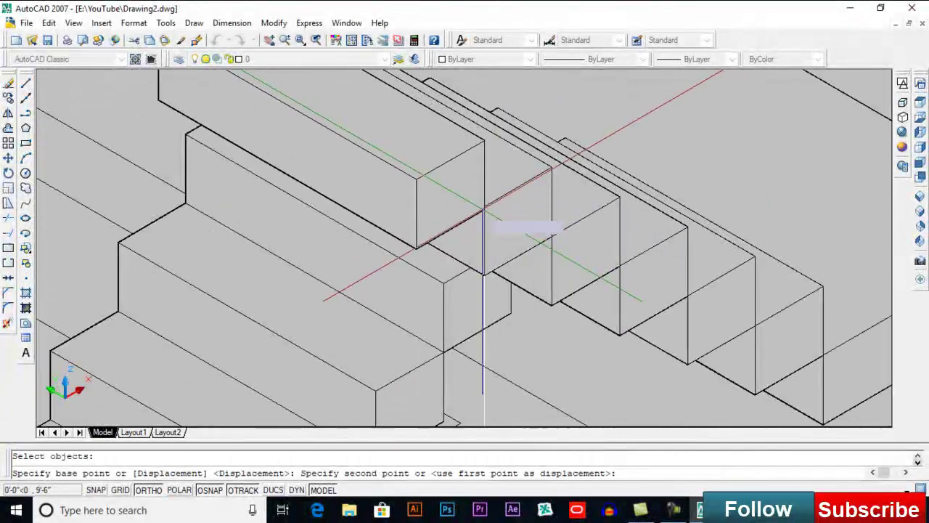
pyautogui.click(482, 207)
# Move the last tread of the upper flight straight up to the top corner of its raised sixth tread.
pyautogui.scroll(-3, 494, 204)
pyautogui.scroll(4, 508, 182)
pyautogui.press('Return')
pyautogui.scroll(4, 460, 363)
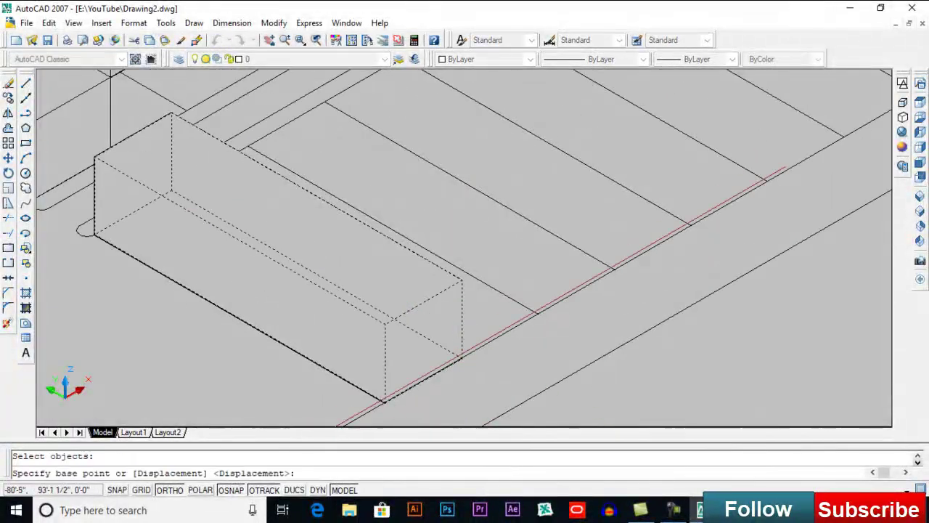
pyautogui.scroll(-3, 462, 359)
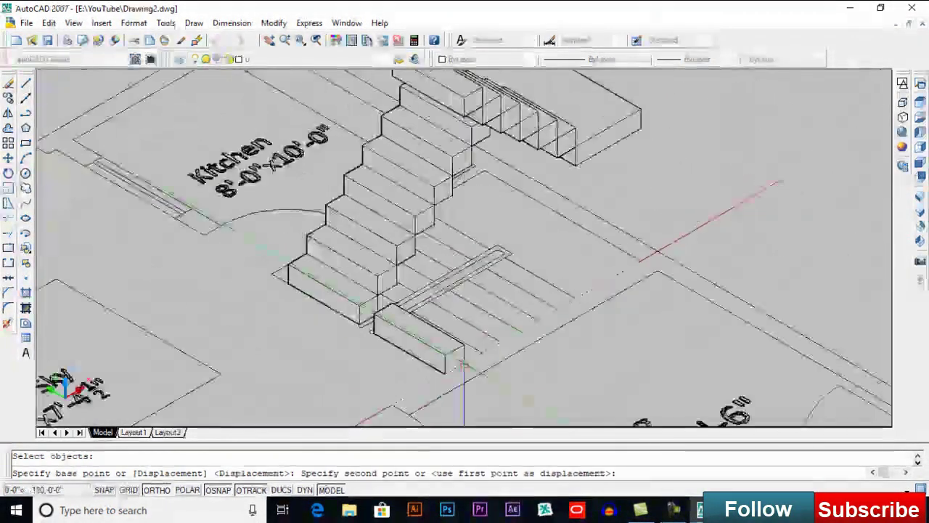
pyautogui.moveTo(470, 285); pyautogui.dragTo(469, 428, button='middle')
pyautogui.scroll(4, 468, 266)
pyautogui.click(451, 169)
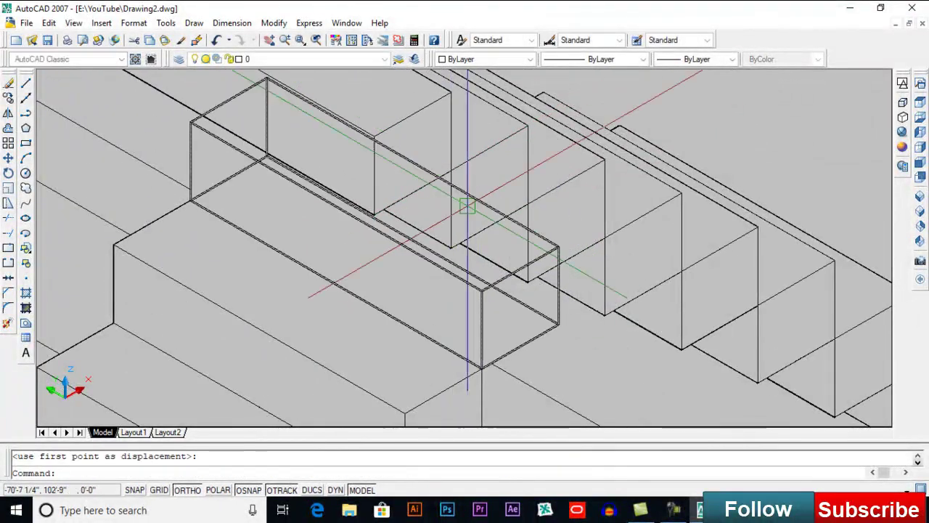
# Measure the length of the lower flight's first tread along its top front edge.
pyautogui.scroll(-5, 455, 183)
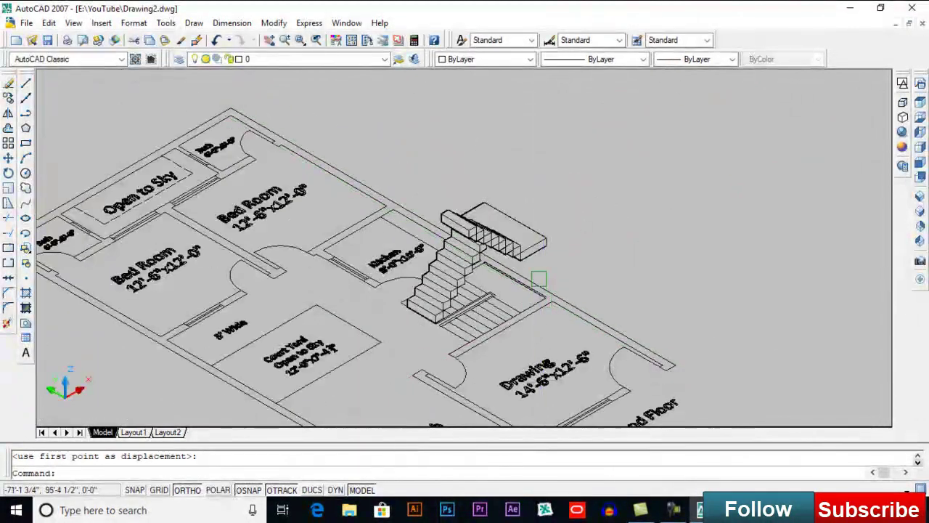
pyautogui.scroll(3, 540, 282)
pyautogui.moveTo(554, 294); pyautogui.dragTo(688, 271, button='middle')
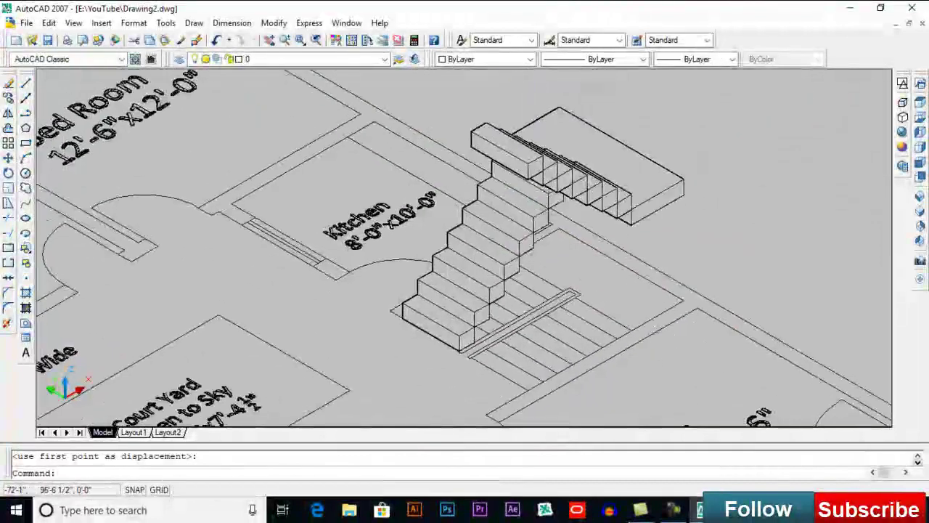
pyautogui.scroll(5, 461, 356)
pyautogui.write('di')
pyautogui.press('Return')
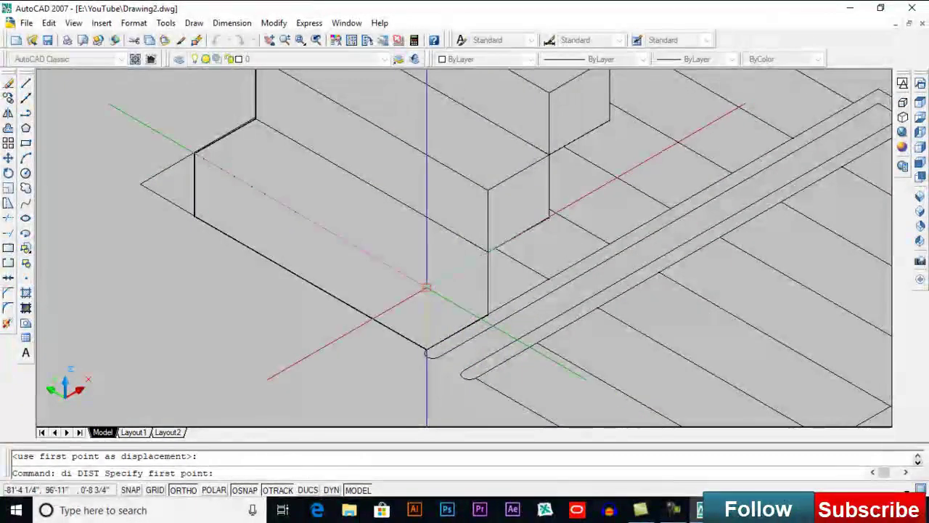
pyautogui.click(195, 153)
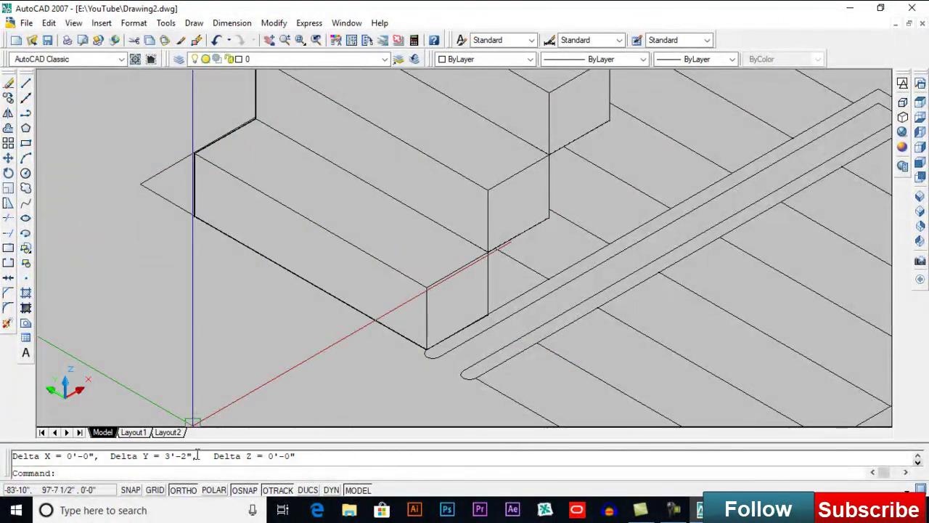
# Draw a closed triangular 3D polyline beneath the end of the lower flight's second tread, down to the first tread's back bottom corner.
pyautogui.scroll(2, 509, 253)
pyautogui.scroll(-3, 510, 262)
pyautogui.scroll(4, 513, 263)
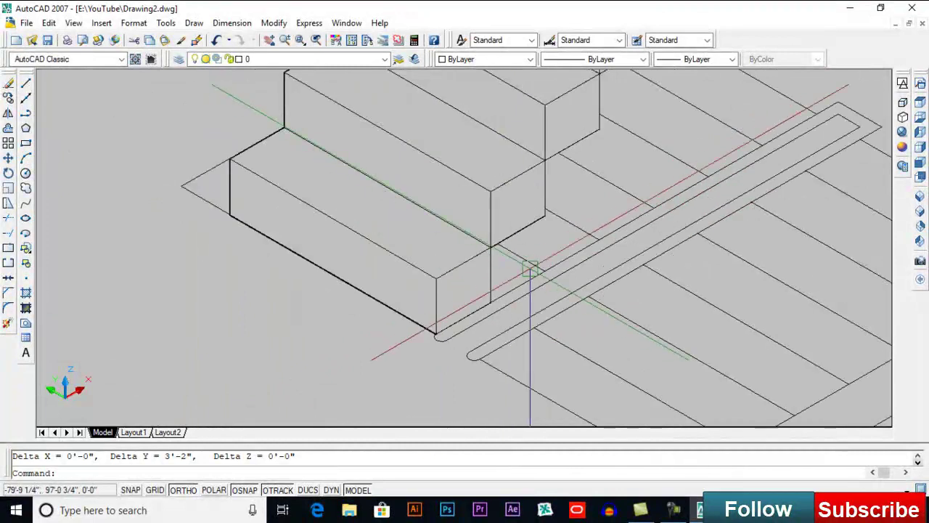
pyautogui.write('3p')
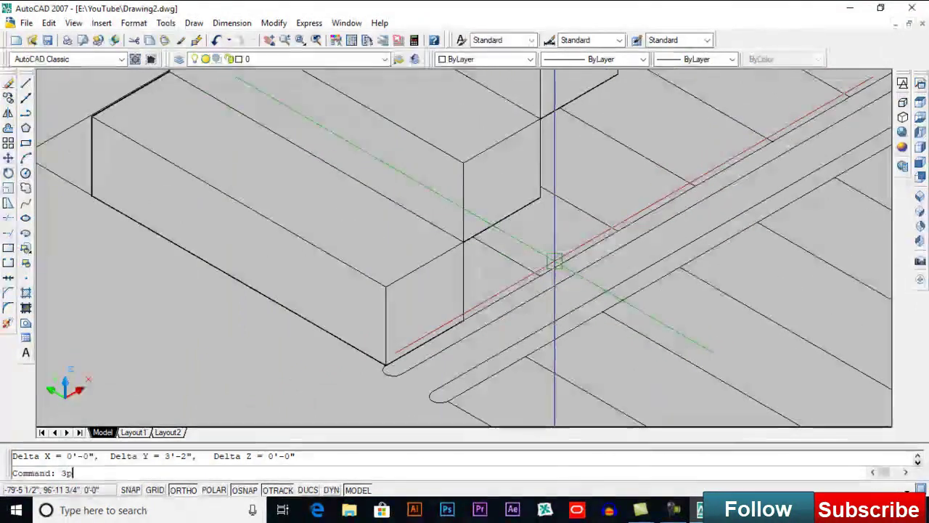
pyautogui.press('Return')
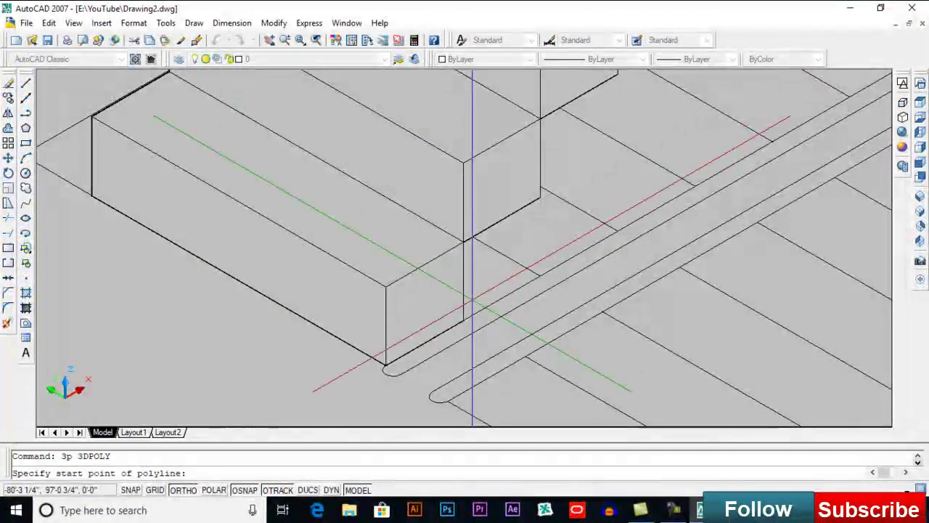
pyautogui.click(541, 196)
pyautogui.click(463, 320)
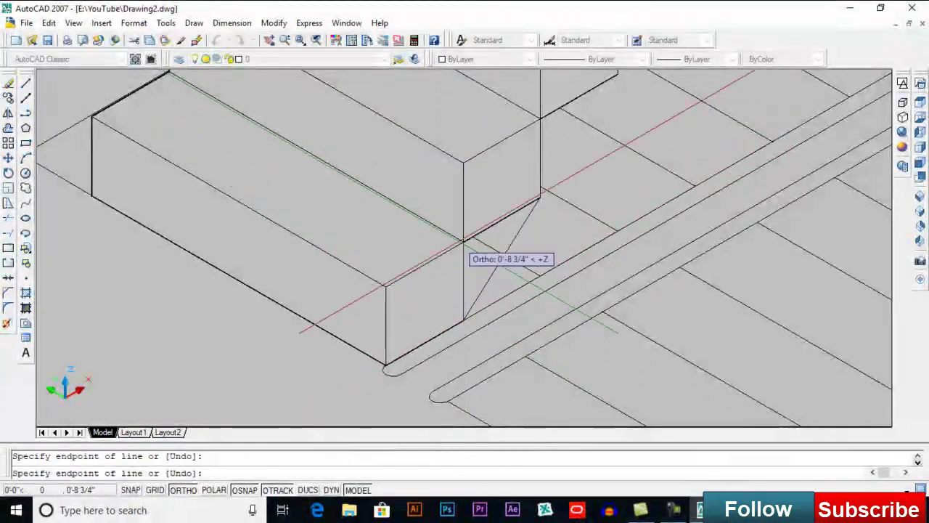
pyautogui.click(463, 241)
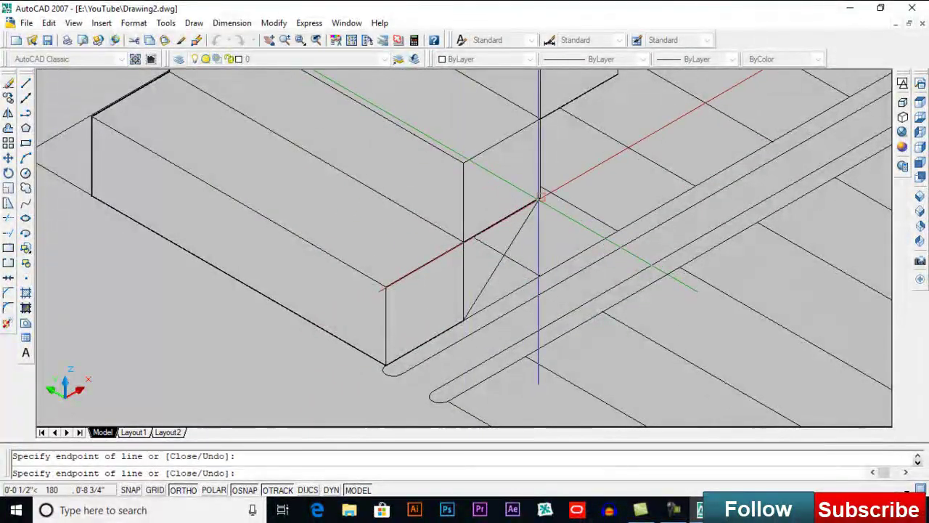
pyautogui.press('Return')
# Try to extrude the triangular profile beneath the second tread by 3'2".
pyautogui.write('ext')
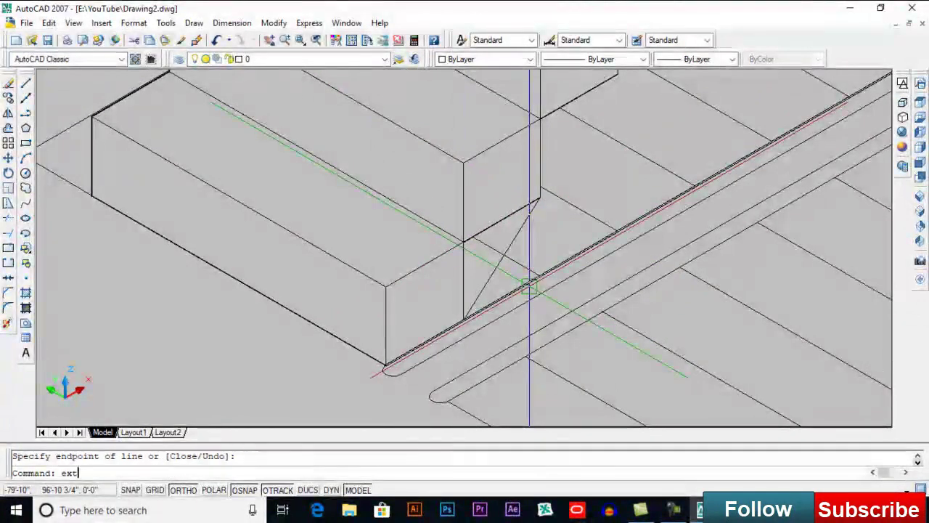
pyautogui.press('Return')
pyautogui.press('Return')
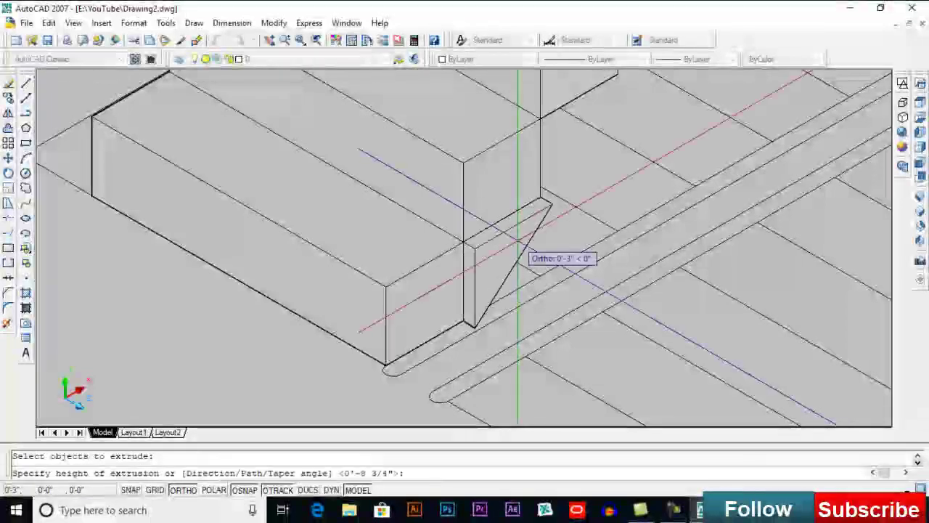
pyautogui.write("3'2")
pyautogui.press('Return')
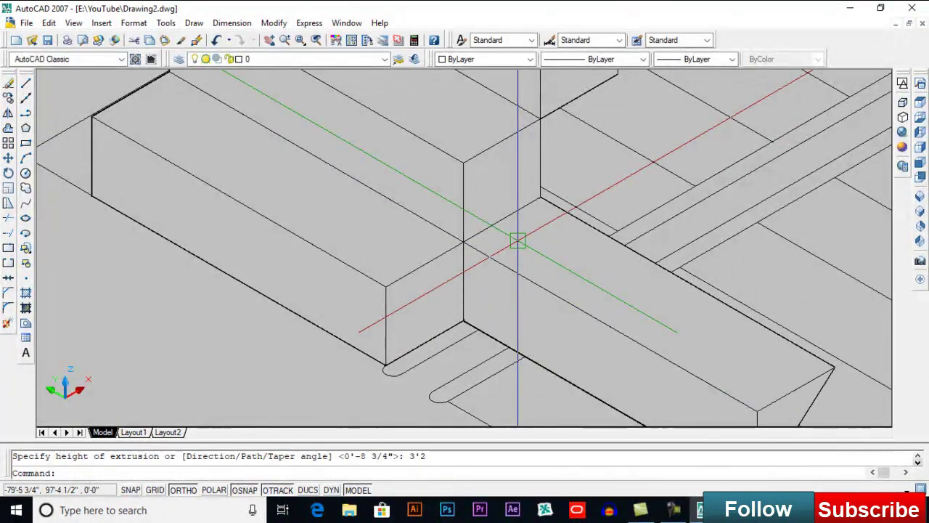
pyautogui.hotkey('ctrl', 'z')
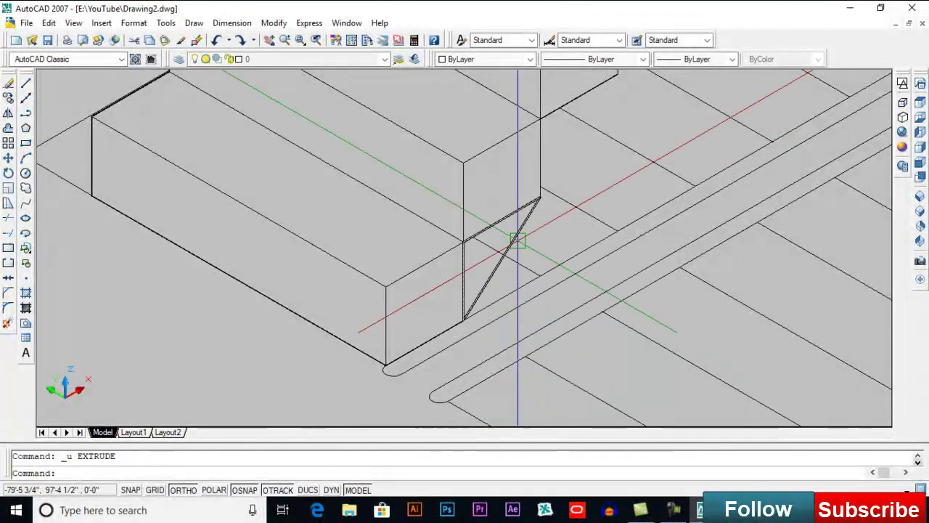
# Extrude the triangular profile beneath the lower flight's second tread by -3'2".
pyautogui.write('ext')
pyautogui.press('Return')
pyautogui.click(513, 242)
pyautogui.press('Return')
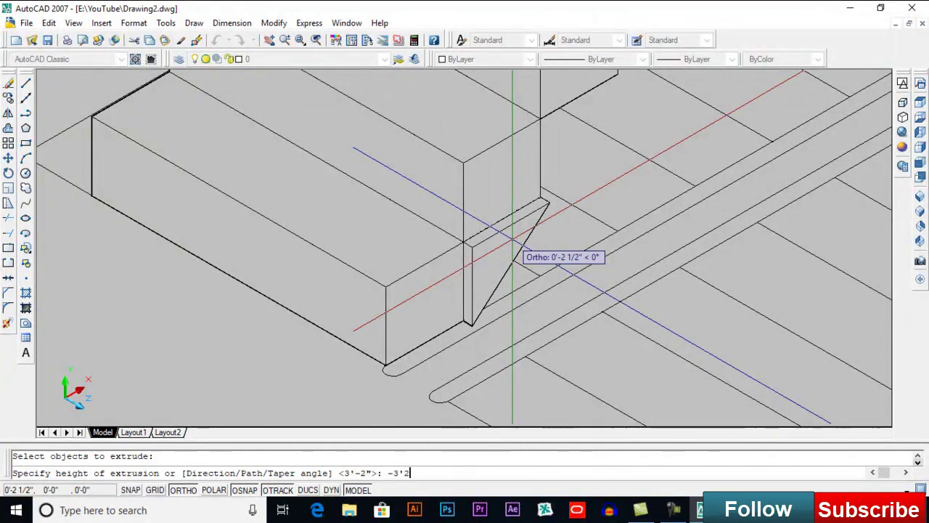
pyautogui.press('Return')
pyautogui.scroll(-3, 490, 297)
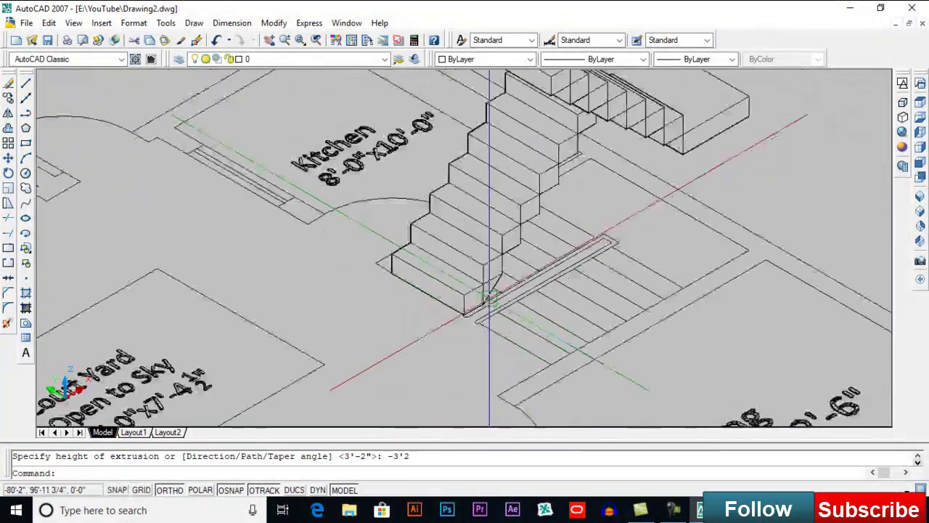
pyautogui.scroll(5, 501, 287)
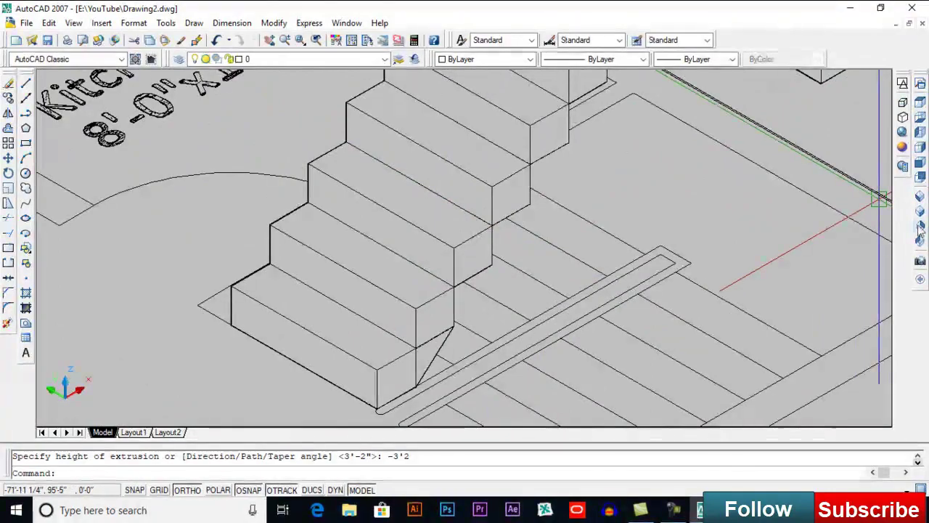
# In the NE isometric view, copy the triangular wedge from corner to corner beneath the remaining treads of the lower flight.
pyautogui.scroll(-10, 711, 190)
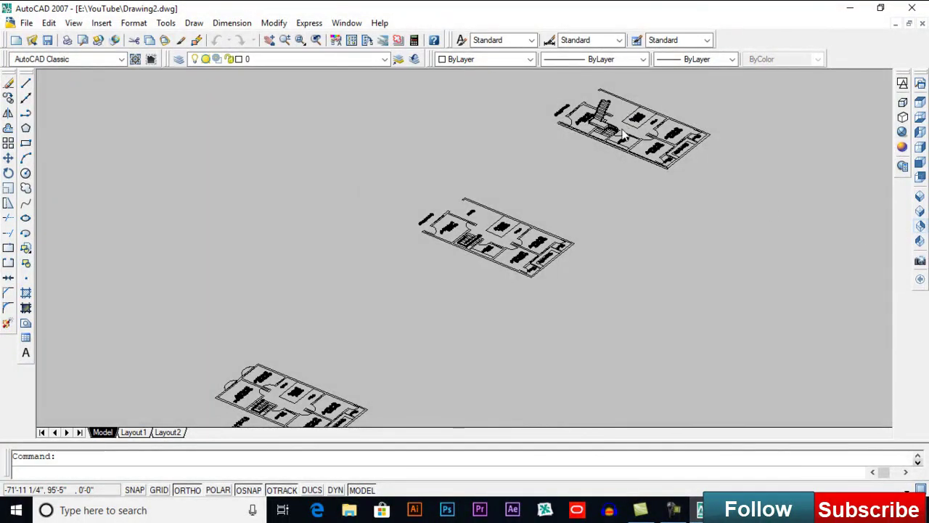
pyautogui.scroll(2, 619, 128)
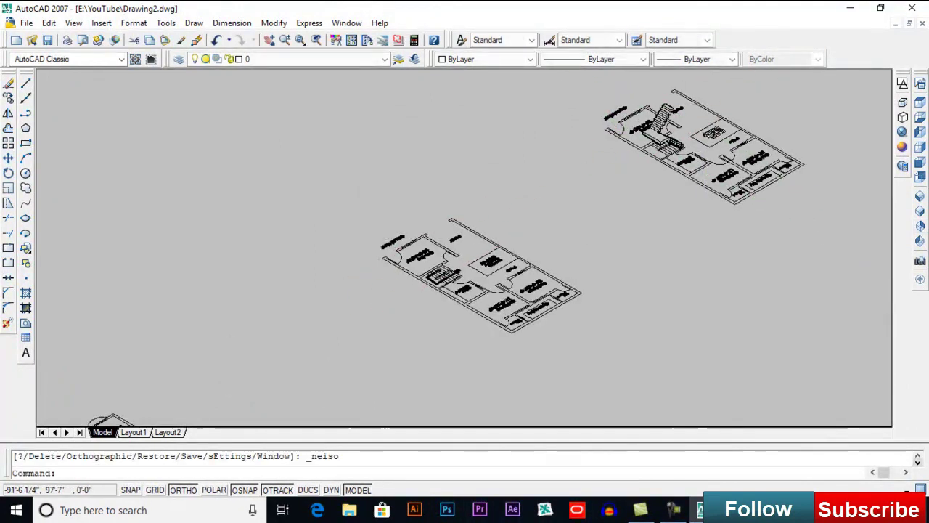
pyautogui.scroll(4, 703, 128)
pyautogui.scroll(8, 649, 155)
pyautogui.moveTo(647, 207); pyautogui.dragTo(585, 283, button='middle')
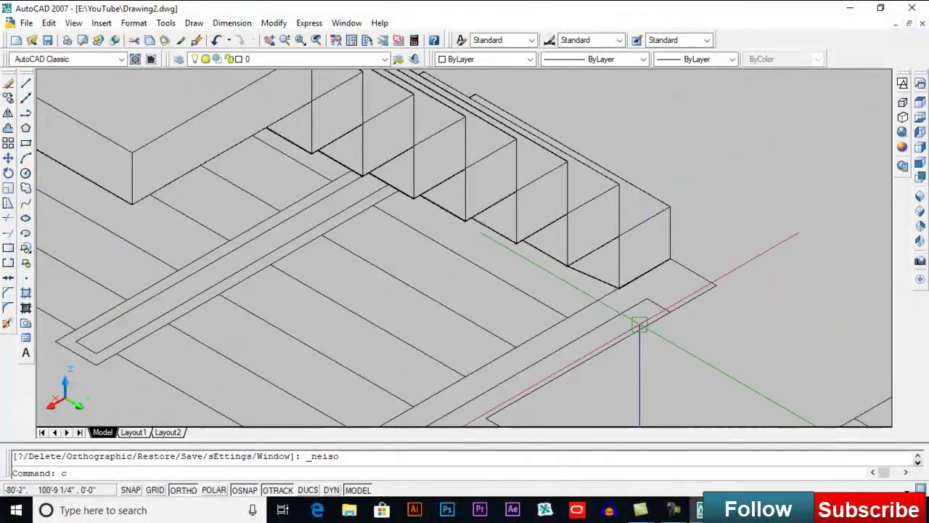
pyautogui.press('Return')
pyautogui.click(619, 288)
pyautogui.click(568, 263)
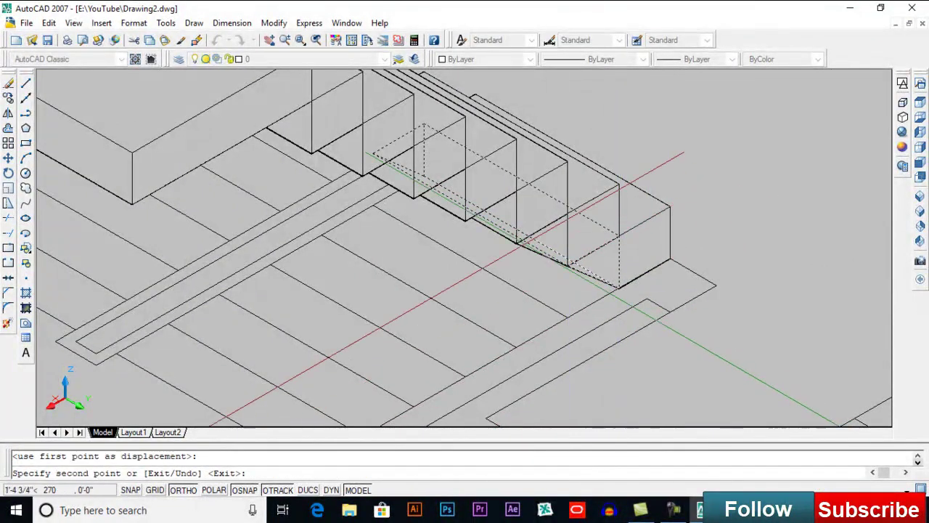
pyautogui.click(517, 242)
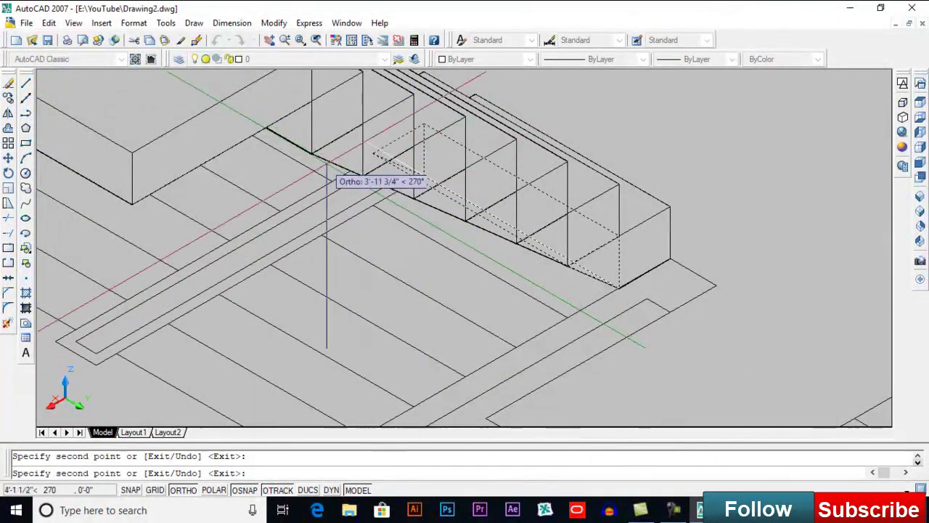
pyautogui.press('Return')
# In the SW isometric view, draw a closed triangular 3D polyline beneath the upper flight's end next to the landing.
pyautogui.scroll(-5, 435, 225)
pyautogui.moveTo(439, 239); pyautogui.dragTo(381, 378, button='middle')
pyautogui.scroll(3, 286, 251)
pyautogui.scroll(-6, 270, 282)
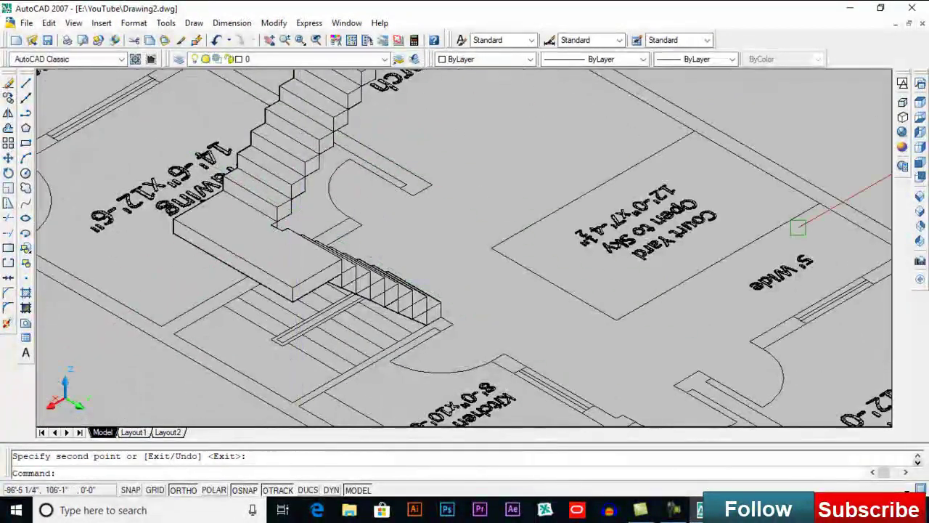
pyautogui.click(919, 199)
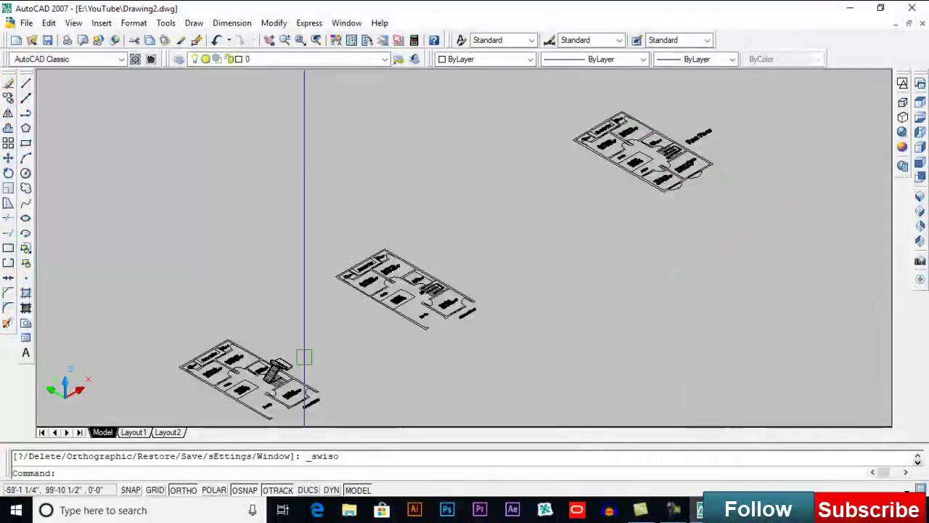
pyautogui.scroll(10, 280, 371)
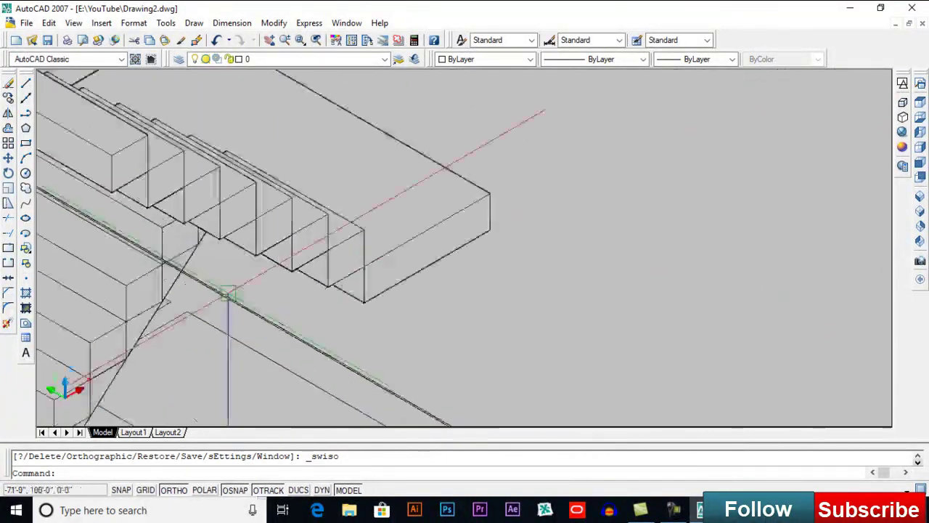
pyautogui.moveTo(397, 290); pyautogui.dragTo(413, 296, button='middle')
pyautogui.write('p')
pyautogui.press('Return')
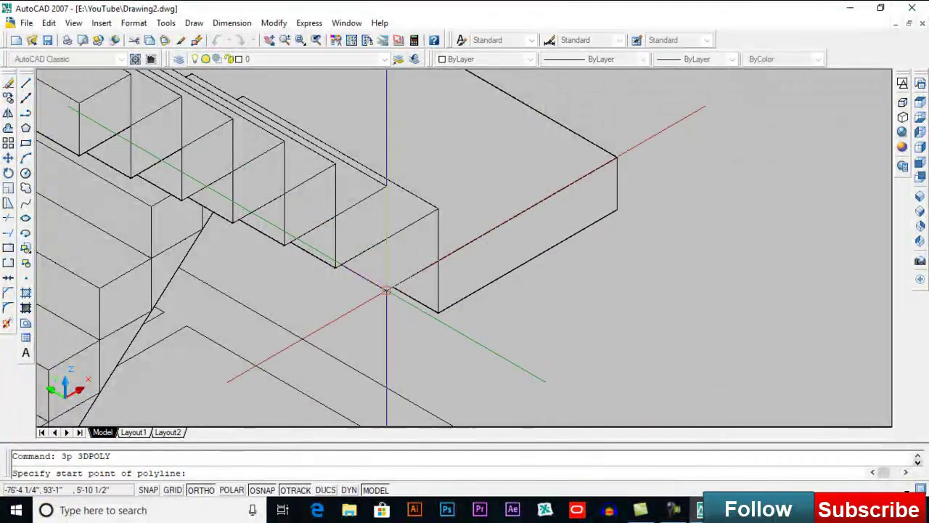
pyautogui.click(387, 289)
pyautogui.click(438, 312)
pyautogui.click(386, 290)
pyautogui.press('Return')
# Extrude the upper flight's triangular profile by the default height of -3'-2".
pyautogui.write('ext')
pyautogui.press('Return')
pyautogui.click(406, 298)
pyautogui.press('Return')
pyautogui.press('Return')
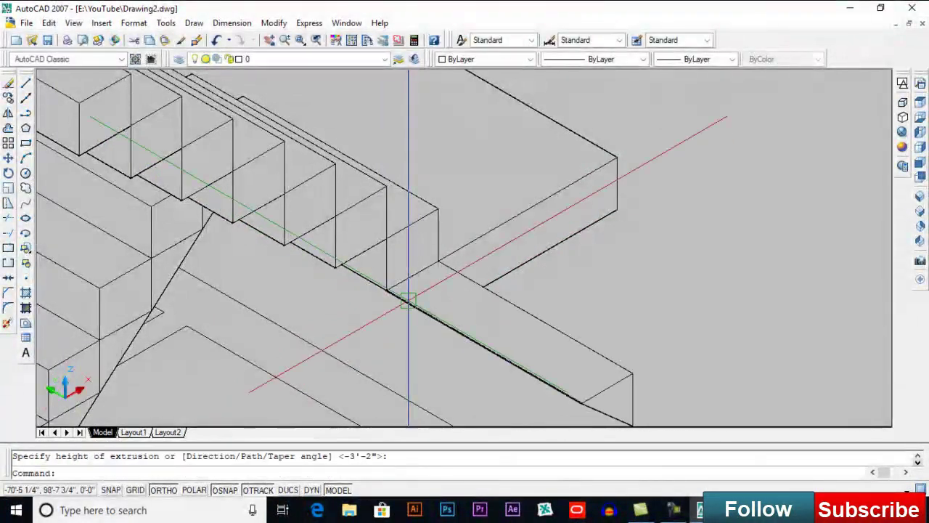
# Undo the last extrusion of the upper flight's triangular profile and extrude it by a height of 3'2" instead.
pyautogui.hotkey('ctrl', 'z')
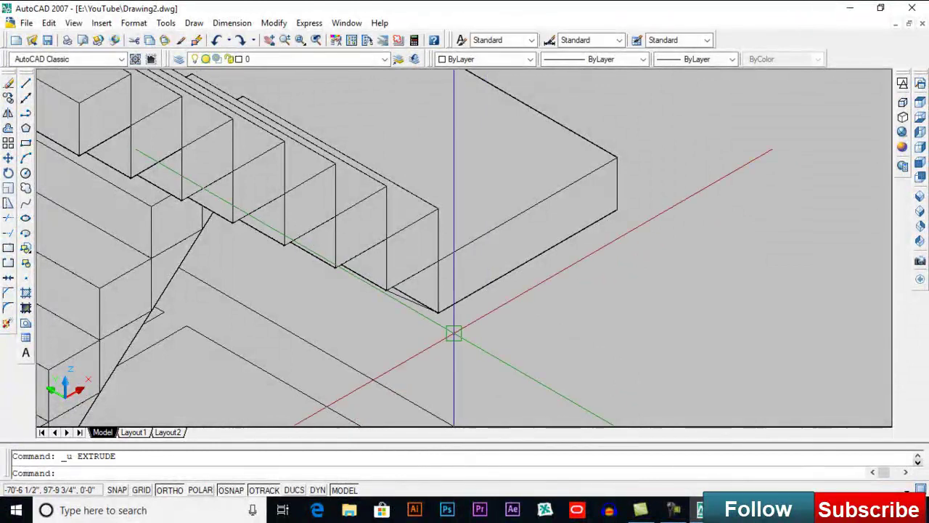
pyautogui.write('ext')
pyautogui.press('Return')
pyautogui.click(407, 302)
pyautogui.press('Return')
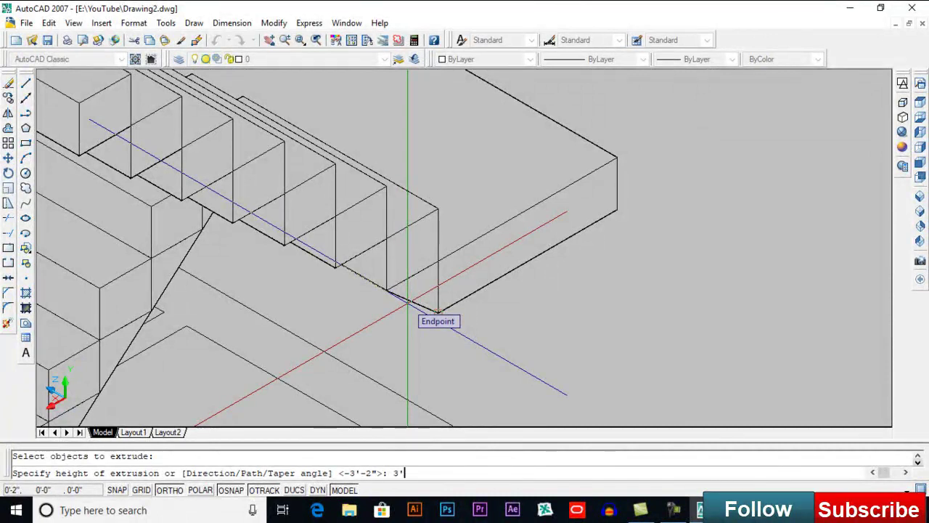
pyautogui.press('Return')
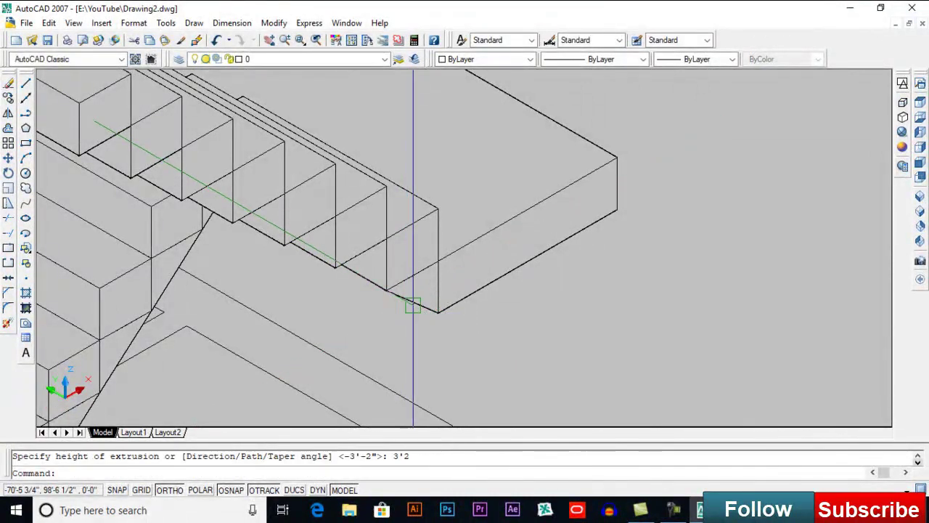
# Copy the triangular wedge from corner to corner beneath the remaining treads of the upper flight.
pyautogui.moveTo(435, 321); pyautogui.dragTo(440, 330, button='middle')
pyautogui.write('co')
pyautogui.press('Return')
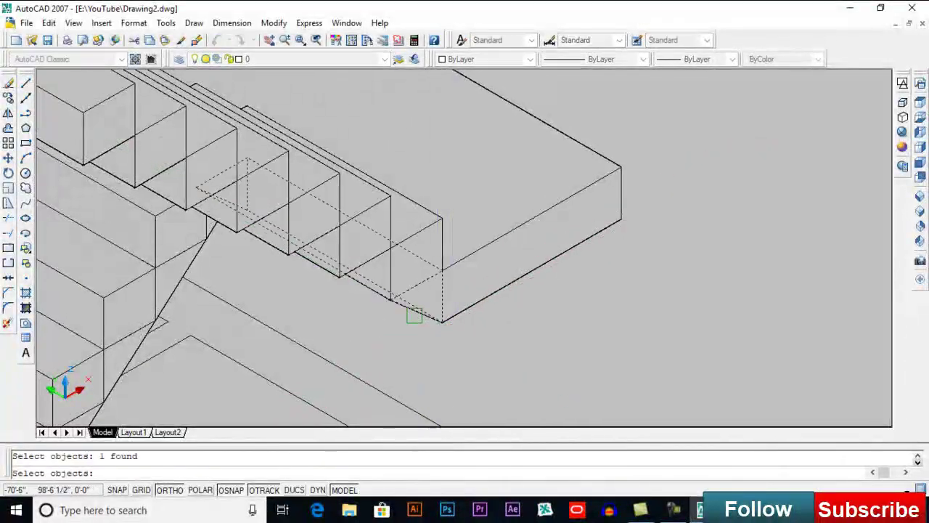
pyautogui.click(441, 321)
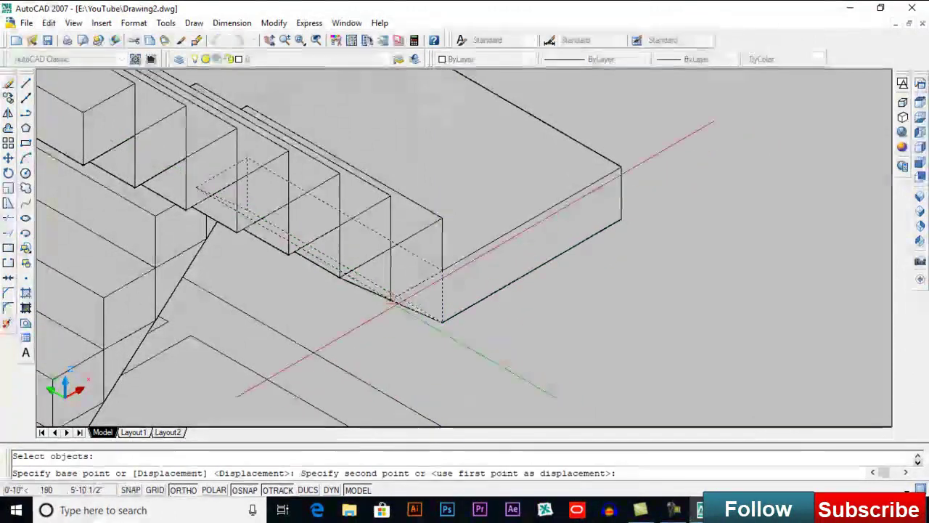
pyautogui.click(390, 300)
pyautogui.click(338, 277)
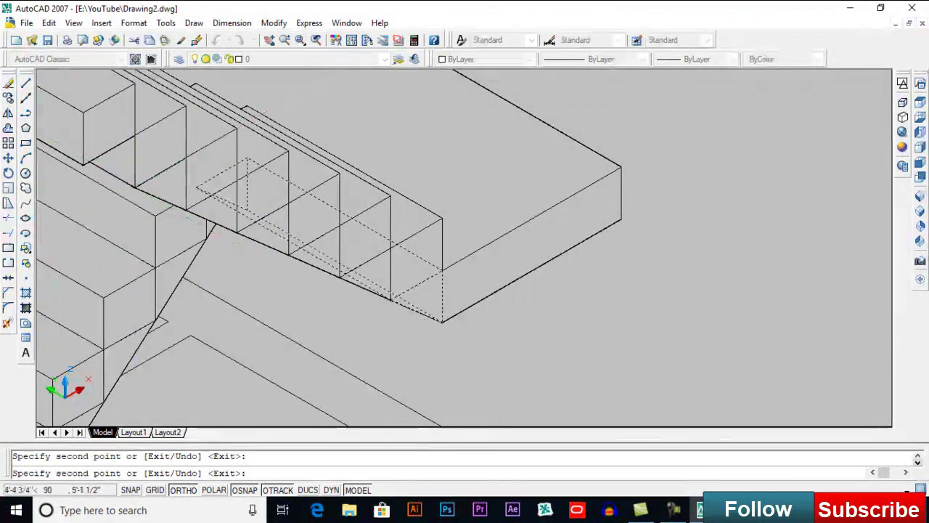
pyautogui.press('Return')
# In the 2D Wireframe style and Right view, union both flights, the landing and all wedges into one solid.
pyautogui.scroll(-2, 302, 268)
pyautogui.moveTo(371, 288); pyautogui.dragTo(538, 235, button='middle')
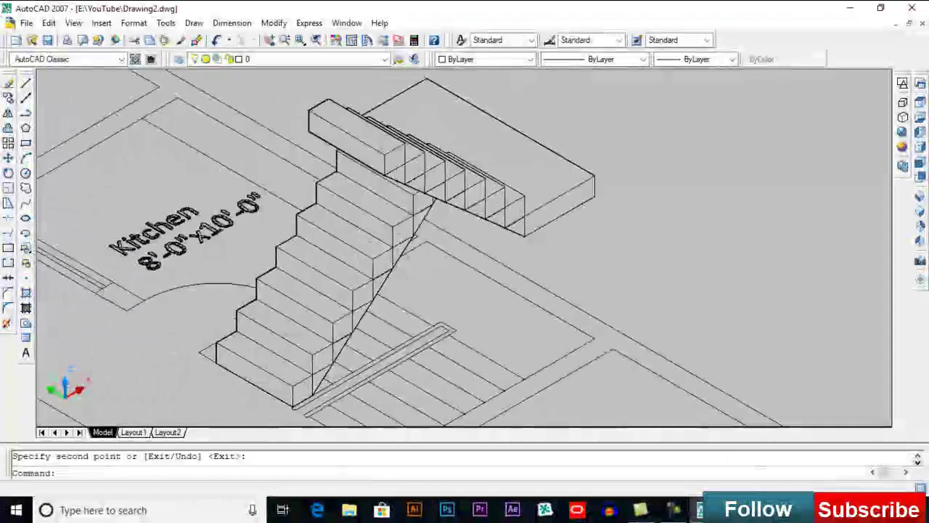
pyautogui.moveTo(468, 297); pyautogui.dragTo(500, 268, button='middle')
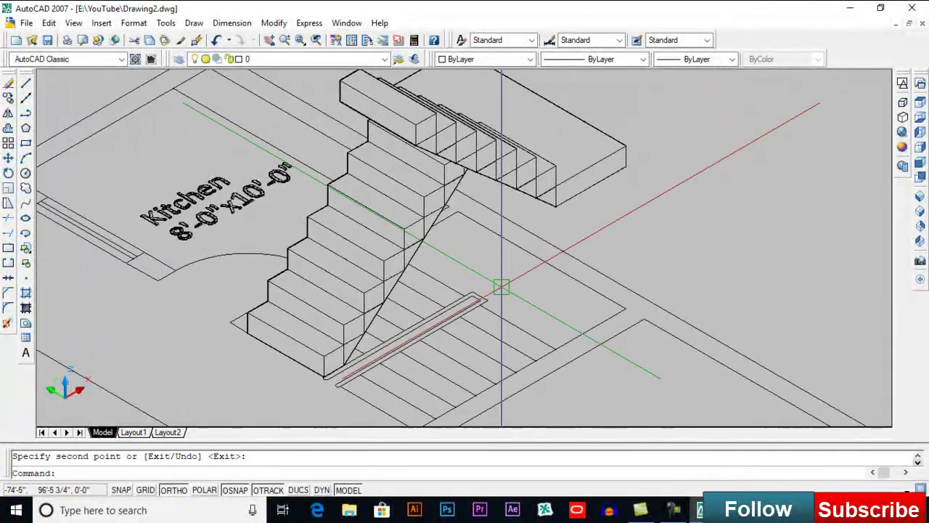
pyautogui.click(476, 164)
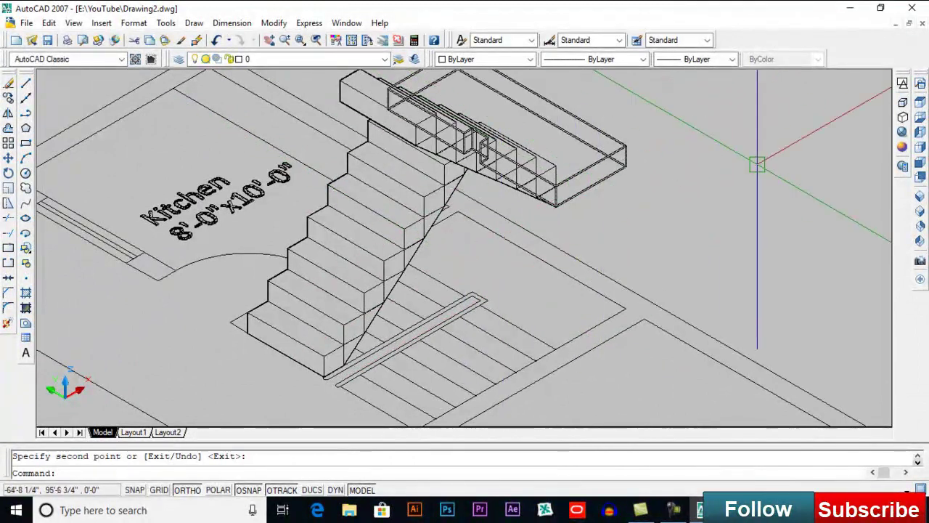
pyautogui.press('Escape')
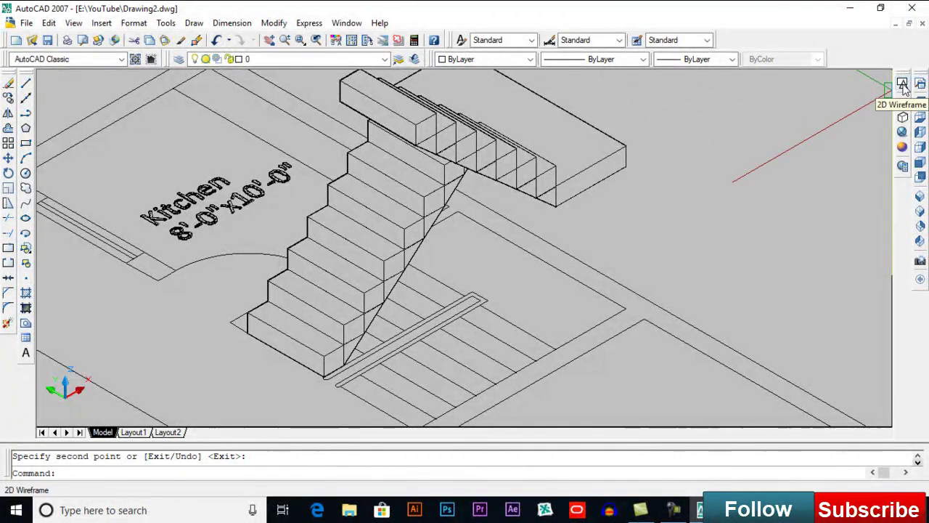
pyautogui.click(903, 85)
pyautogui.moveTo(504, 291); pyautogui.dragTo(488, 271, button='middle')
pyautogui.scroll(-5, 487, 271)
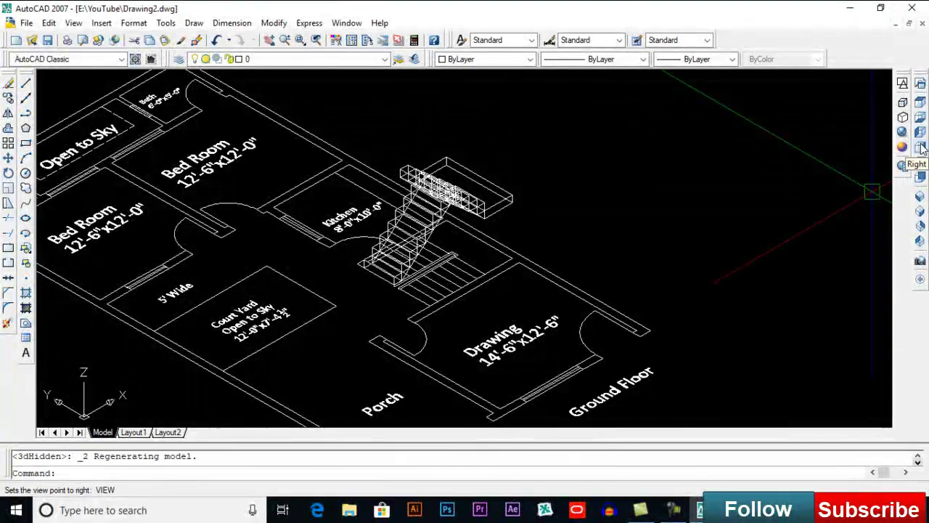
pyautogui.click(920, 163)
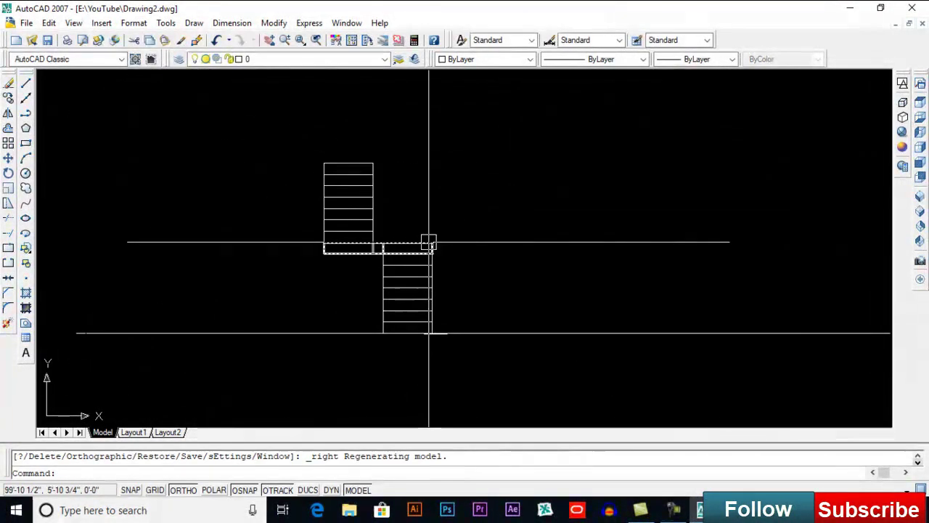
pyautogui.write('uni')
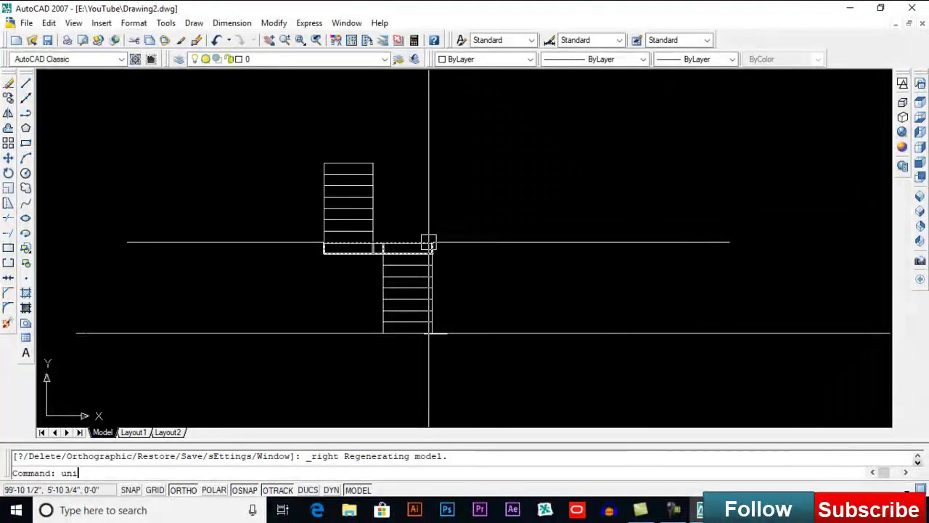
pyautogui.press('Return')
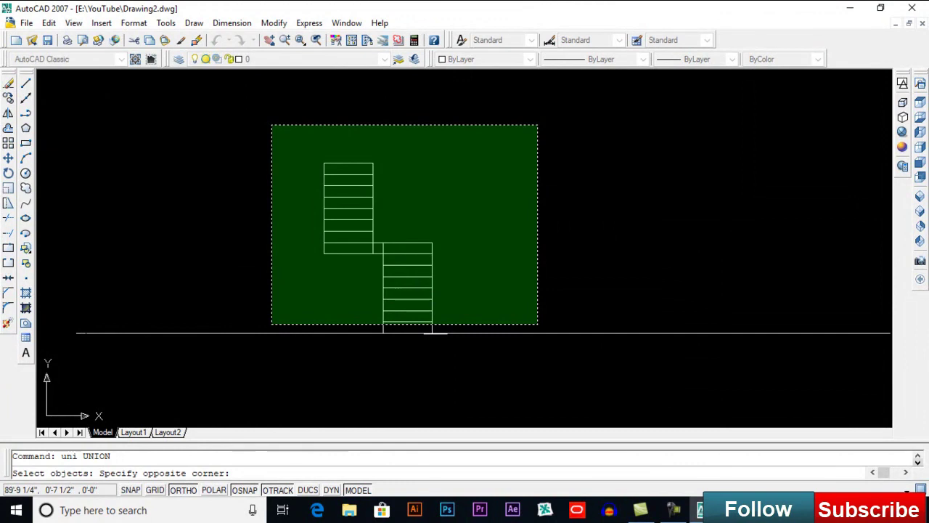
pyautogui.click(273, 324)
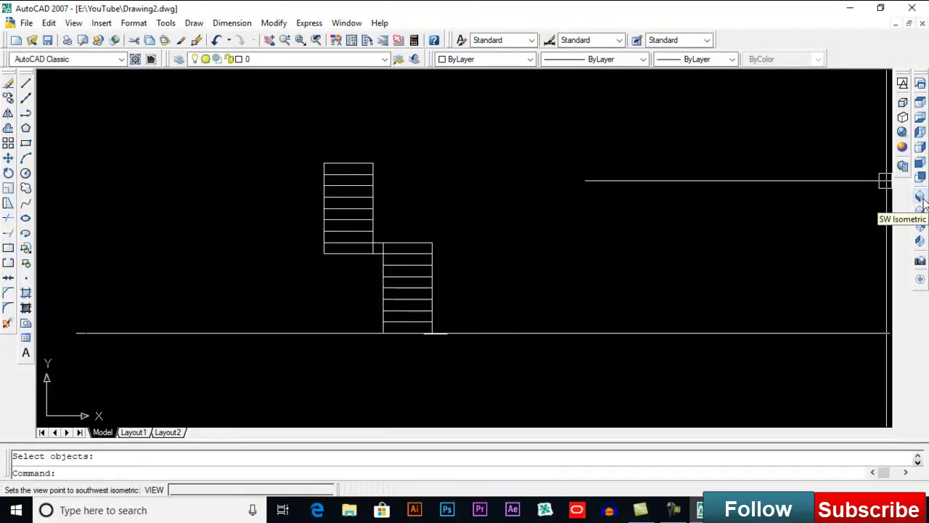
# Inspect the joined staircase in the SW isometric view with the Conceptual visual style.
pyautogui.click(920, 199)
pyautogui.moveTo(582, 262); pyautogui.dragTo(713, 182, button='middle')
pyautogui.scroll(10, 407, 301)
pyautogui.moveTo(576, 385); pyautogui.dragTo(742, 233, button='middle')
pyautogui.click(904, 150)
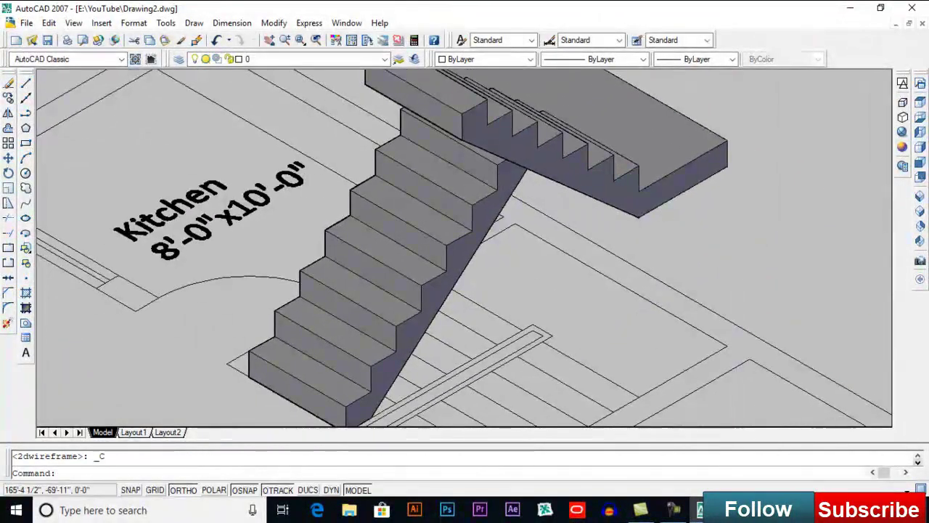
pyautogui.scroll(-3, 663, 283)
pyautogui.moveTo(664, 283); pyautogui.dragTo(566, 279, button='middle')
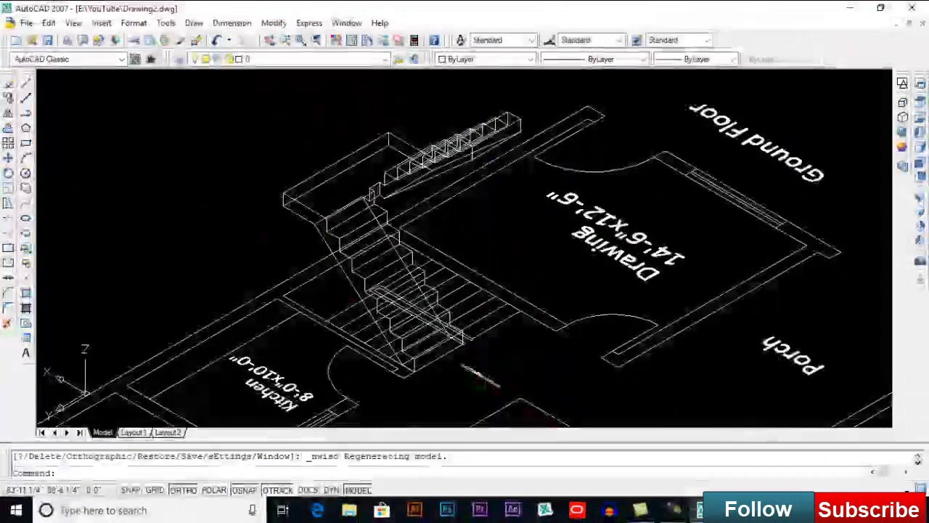
# In the NW isometric view with 2D wireframe, convert the baluster profile lying beside the stair into a region.
pyautogui.scroll(4, 501, 365)
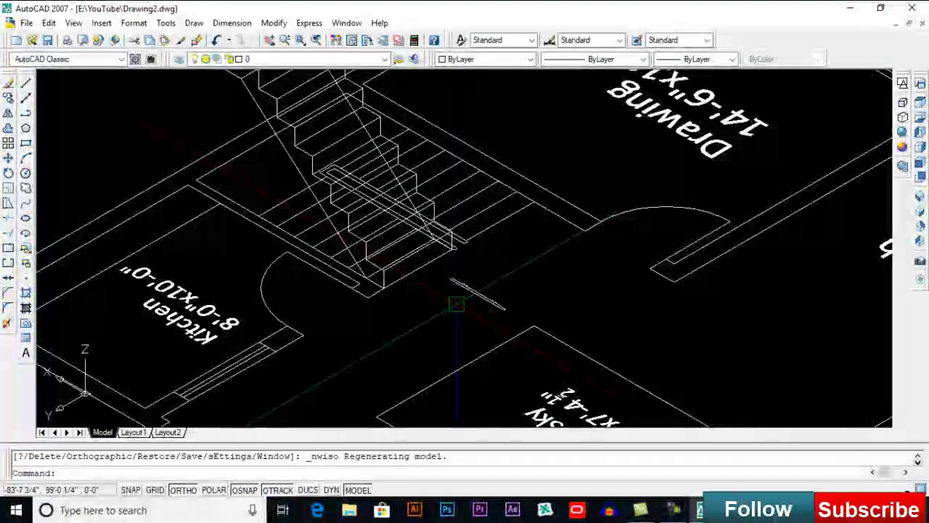
pyautogui.scroll(3, 467, 303)
pyautogui.scroll(3, 479, 257)
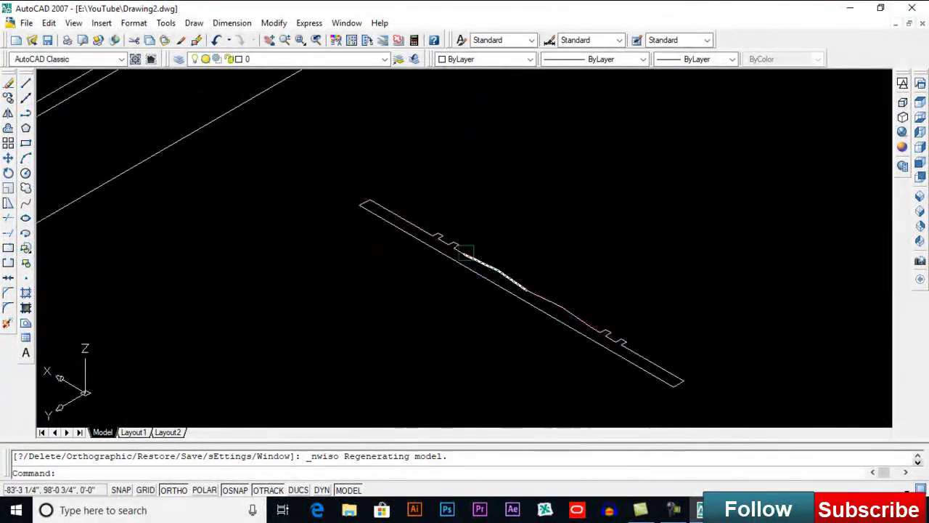
pyautogui.moveTo(452, 270); pyautogui.dragTo(445, 263, button='middle')
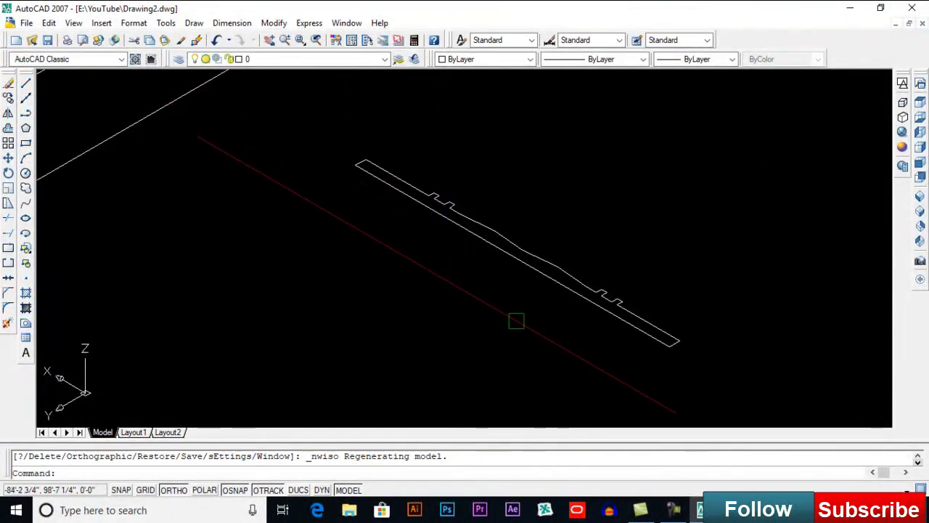
pyautogui.write('reg')
pyautogui.press('Return')
pyautogui.scroll(-2, 517, 320)
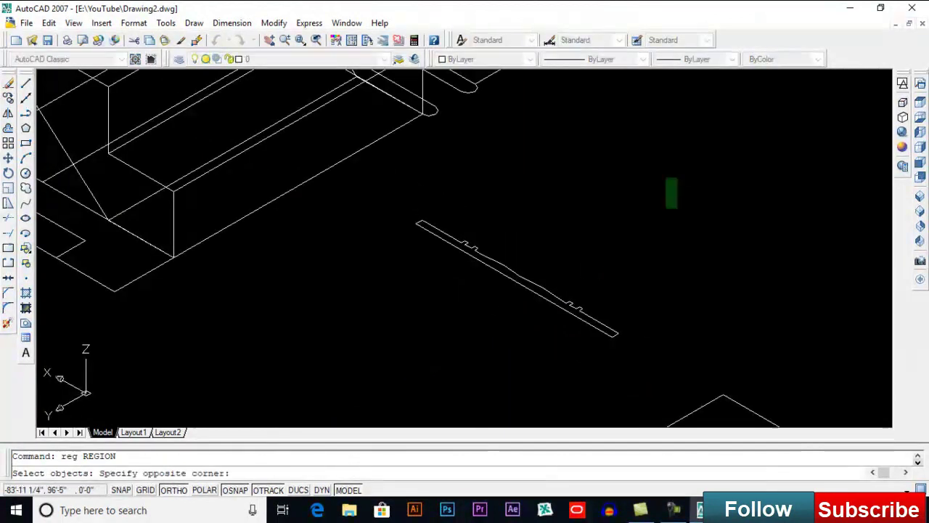
pyautogui.click(363, 376)
pyautogui.press('Return')
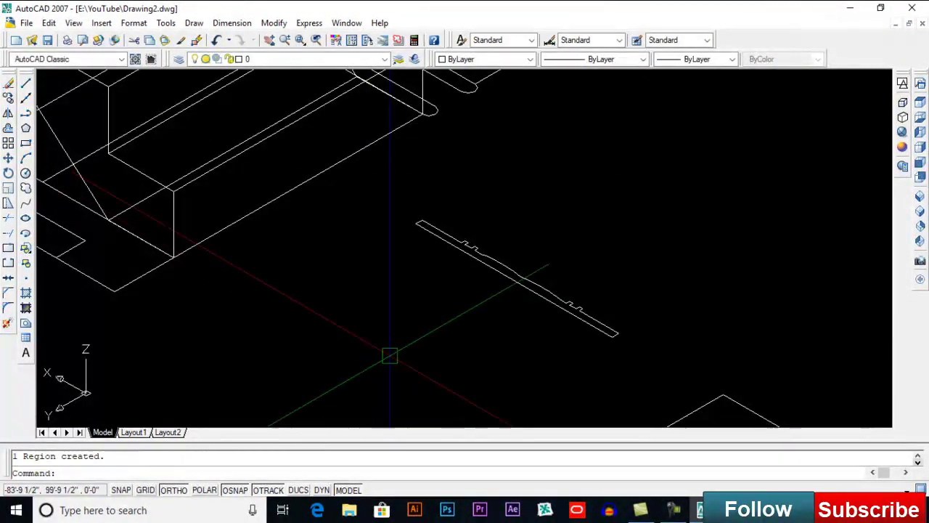
# Revolve the baluster region by the default 360 degrees about its long straight edge.
pyautogui.write('rev')
pyautogui.press('Return')
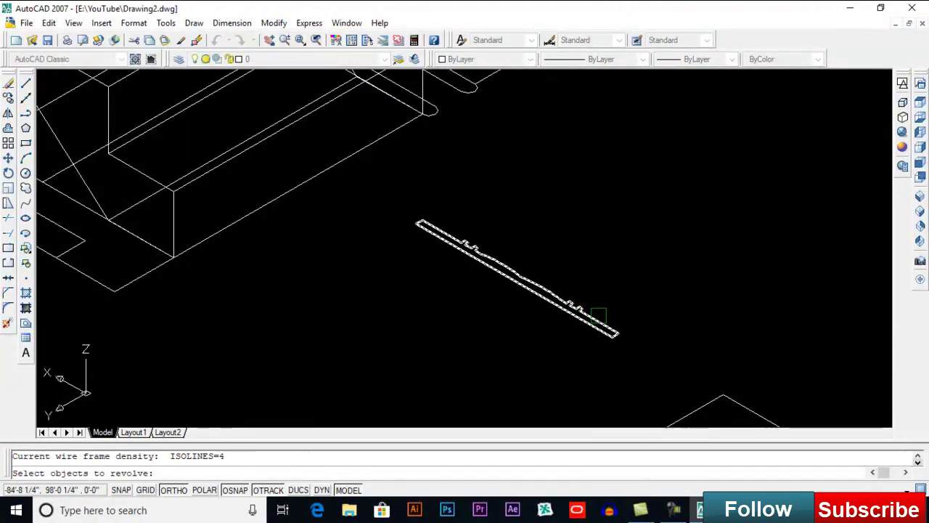
pyautogui.click(598, 315)
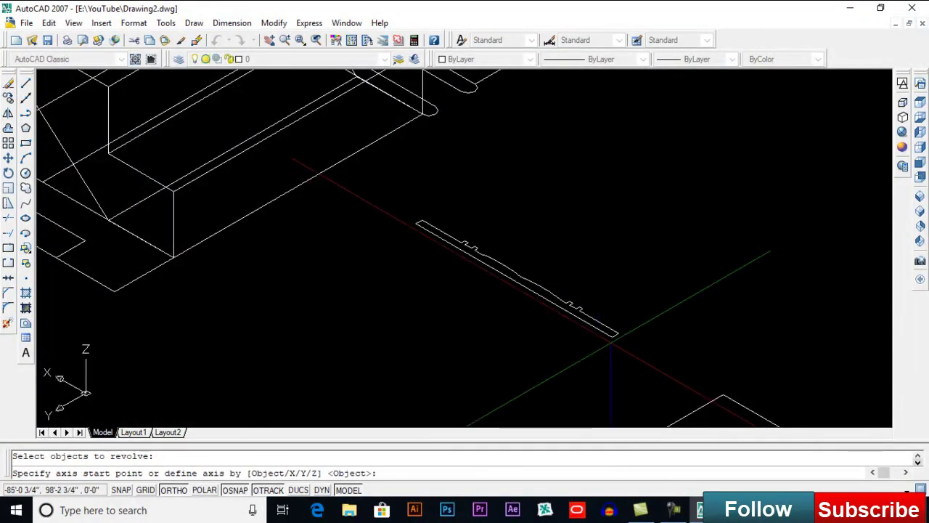
pyautogui.click(612, 337)
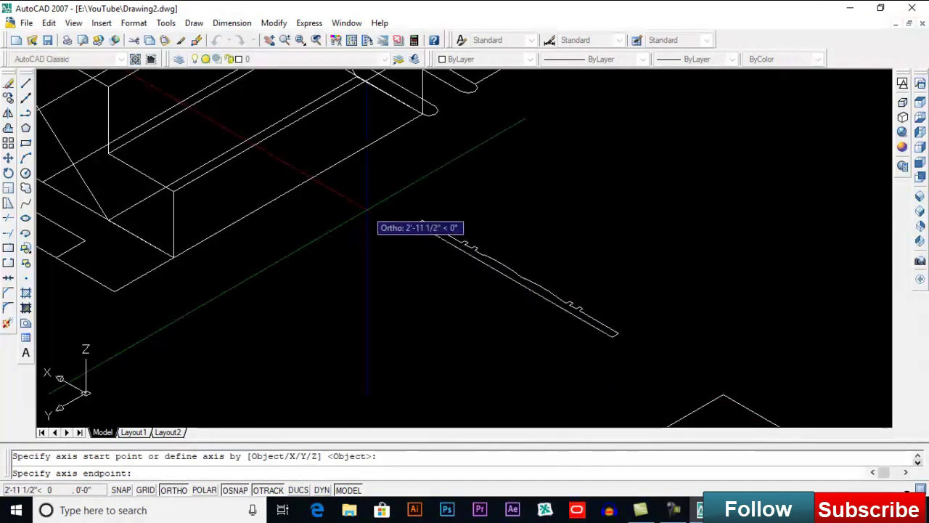
pyautogui.click(367, 211)
pyautogui.press('Return')
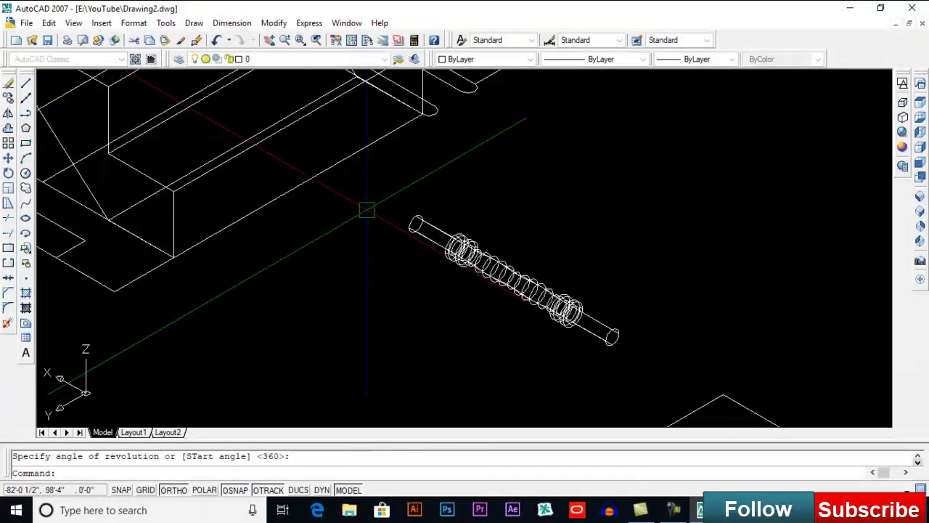
# In the Conceptual visual style, stand the baluster upright with 3D Rotate, using the center of its near end as base point.
pyautogui.click(902, 147)
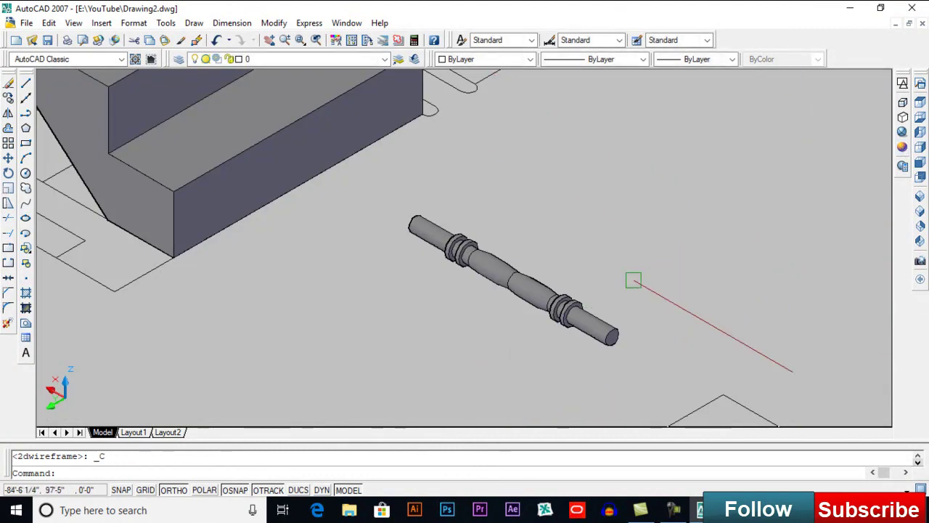
pyautogui.moveTo(586, 371); pyautogui.dragTo(574, 315, button='middle')
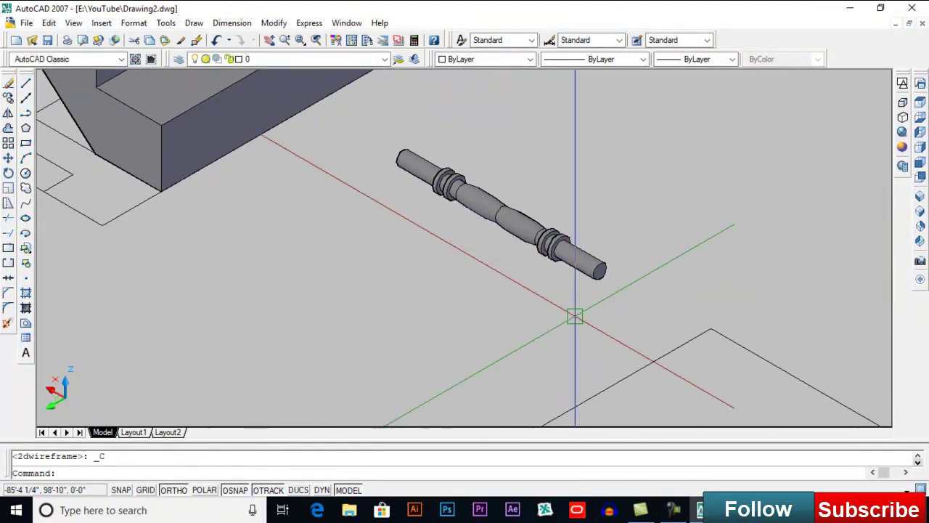
pyautogui.write('3r')
pyautogui.press('Return')
pyautogui.click(600, 270)
pyautogui.click(600, 270)
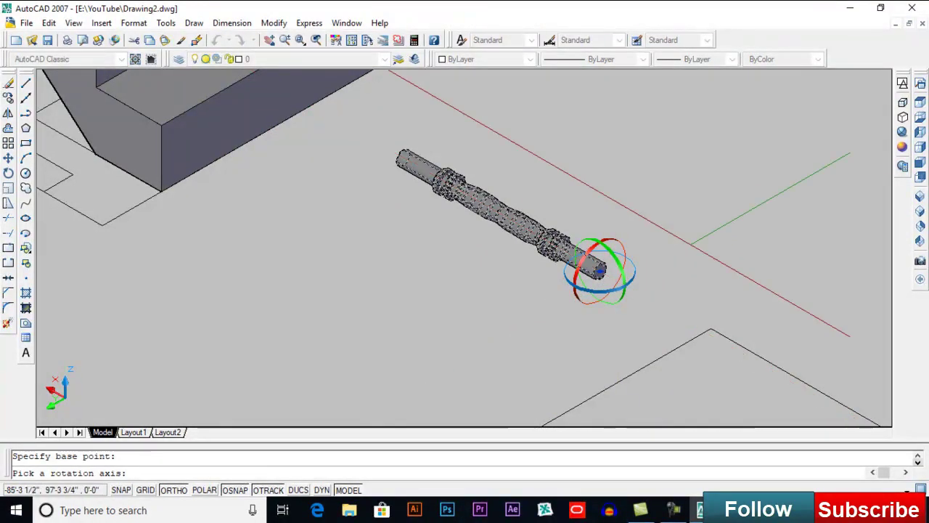
pyautogui.click(617, 263)
pyautogui.click(607, 374)
pyautogui.click(594, 346)
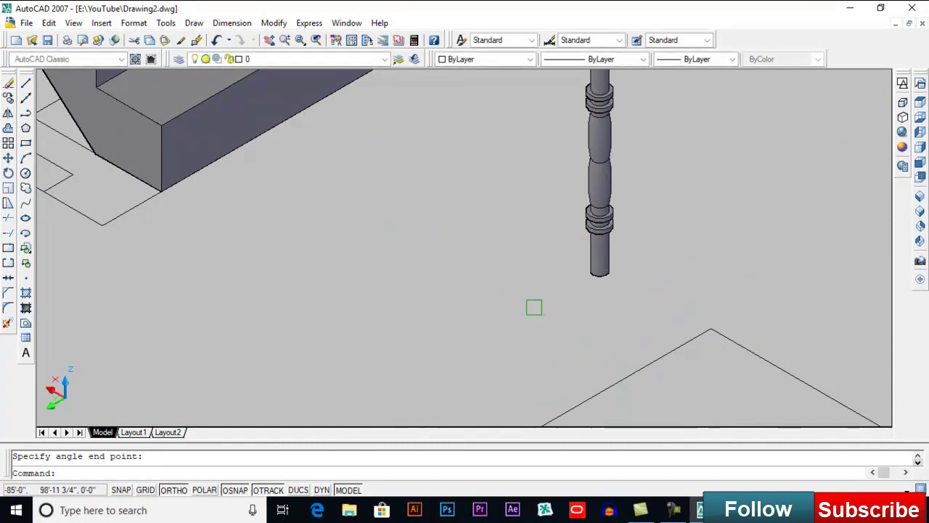
# In 2D wireframe, move the baluster by its base edge to the midpoint of the lowest step's upper side edge.
pyautogui.scroll(-5, 537, 306)
pyautogui.scroll(4, 538, 304)
pyautogui.scroll(3, 553, 304)
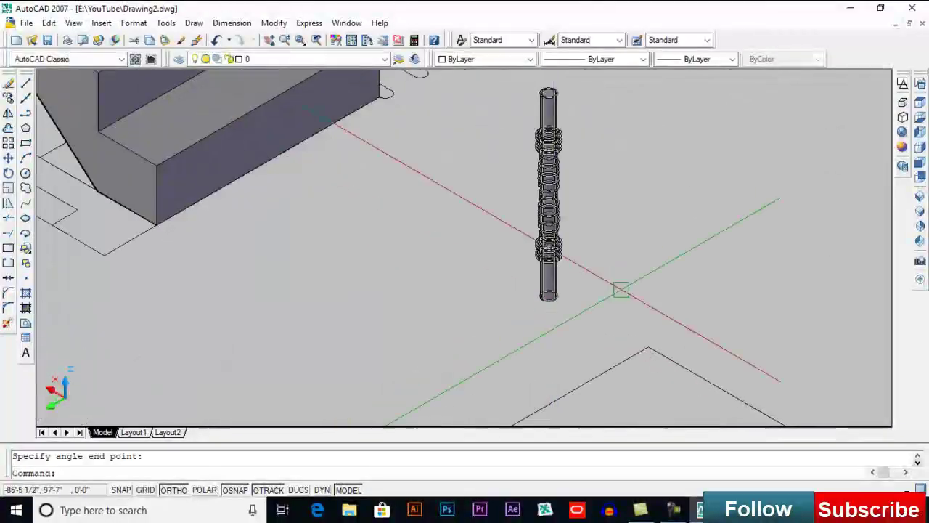
pyautogui.click(901, 82)
pyautogui.moveTo(671, 190); pyautogui.dragTo(703, 328, button='middle')
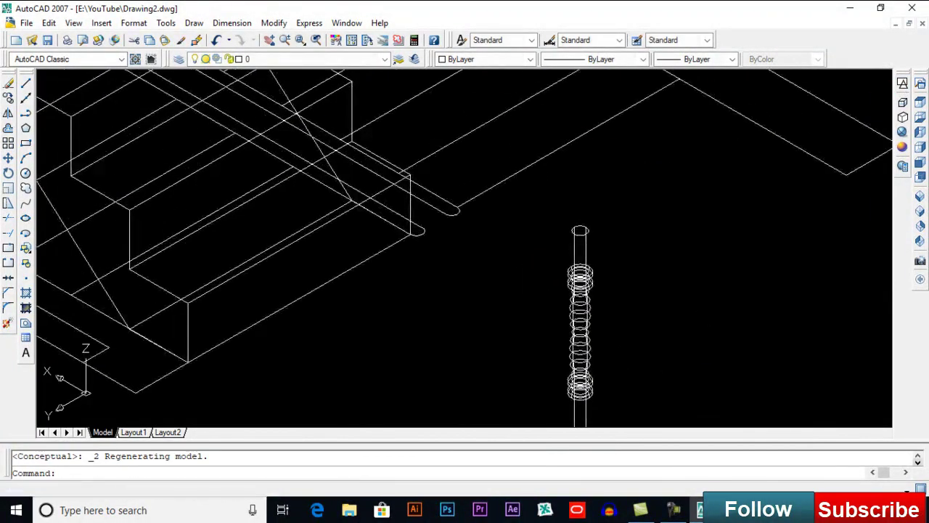
pyautogui.scroll(-2, 587, 310)
pyautogui.moveTo(521, 342); pyautogui.dragTo(499, 320, button='middle')
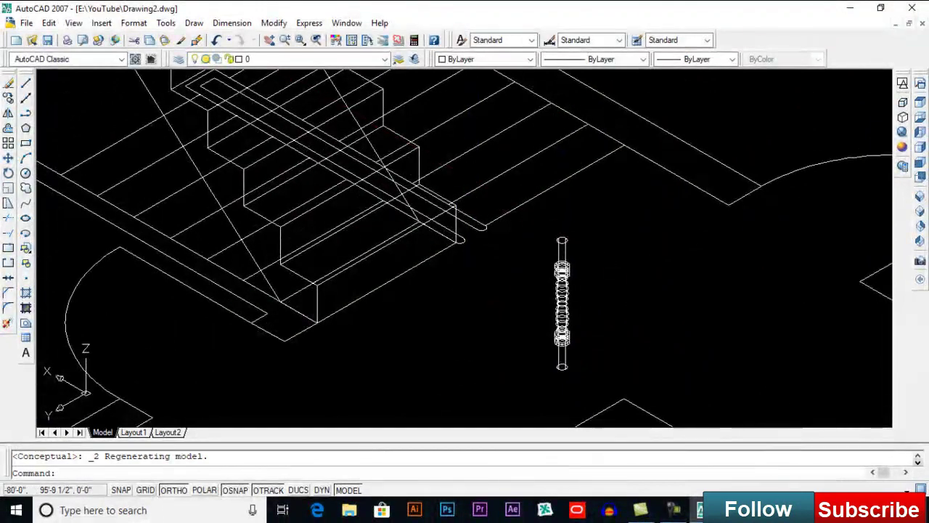
pyautogui.scroll(2, 574, 370)
pyautogui.scroll(3, 594, 350)
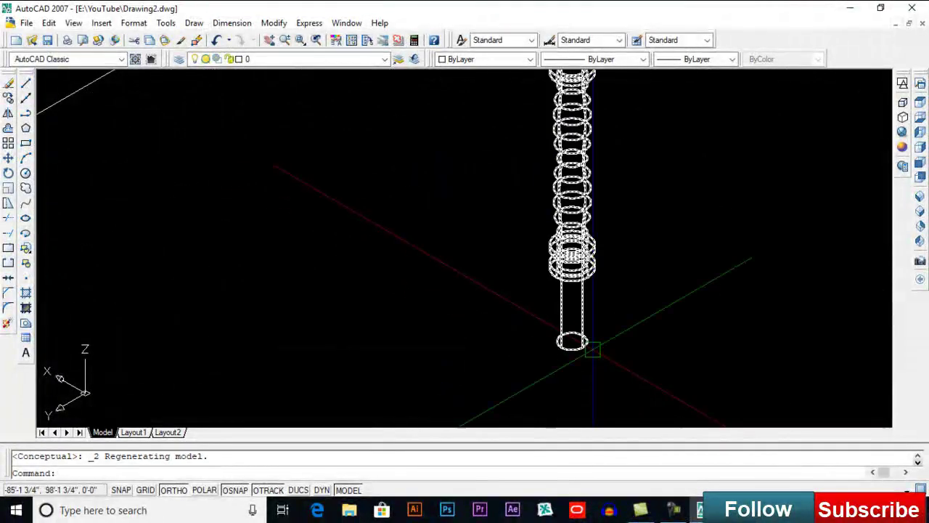
pyautogui.scroll(2, 593, 349)
pyautogui.press('Return')
pyautogui.click(584, 335)
pyautogui.press('Return')
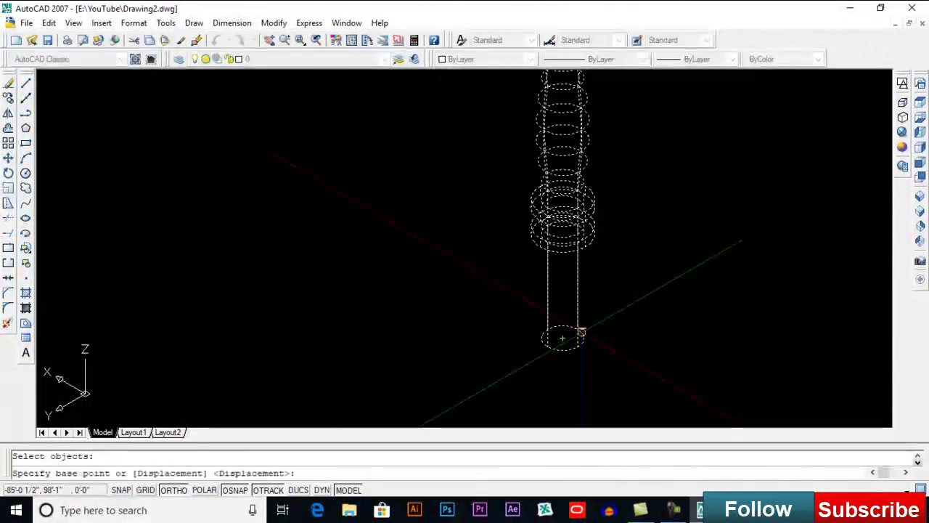
pyautogui.click(578, 329)
pyautogui.scroll(-6, 577, 340)
pyautogui.moveTo(421, 193); pyautogui.dragTo(512, 305, button='middle')
pyautogui.scroll(2, 523, 289)
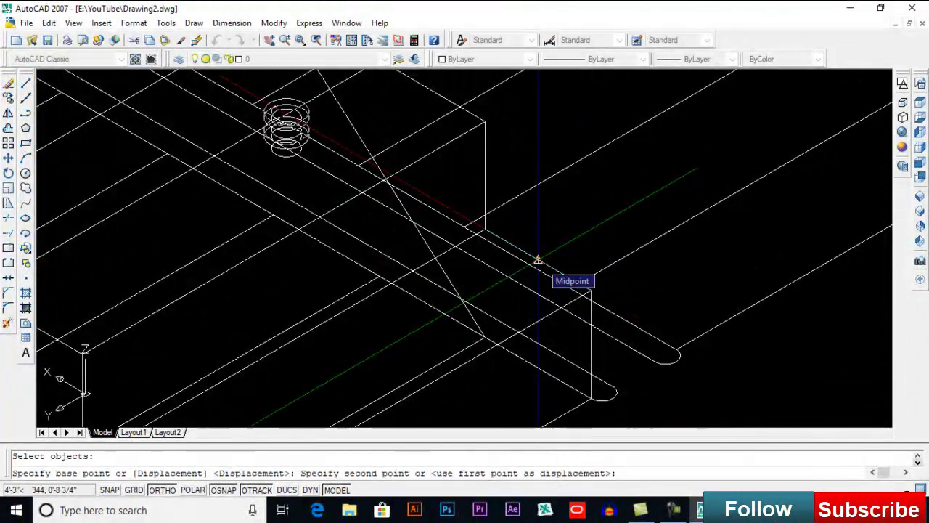
pyautogui.click(538, 260)
# Move the baluster 1" inward from the side edge of the lowest step with ortho on.
pyautogui.scroll(3, 550, 270)
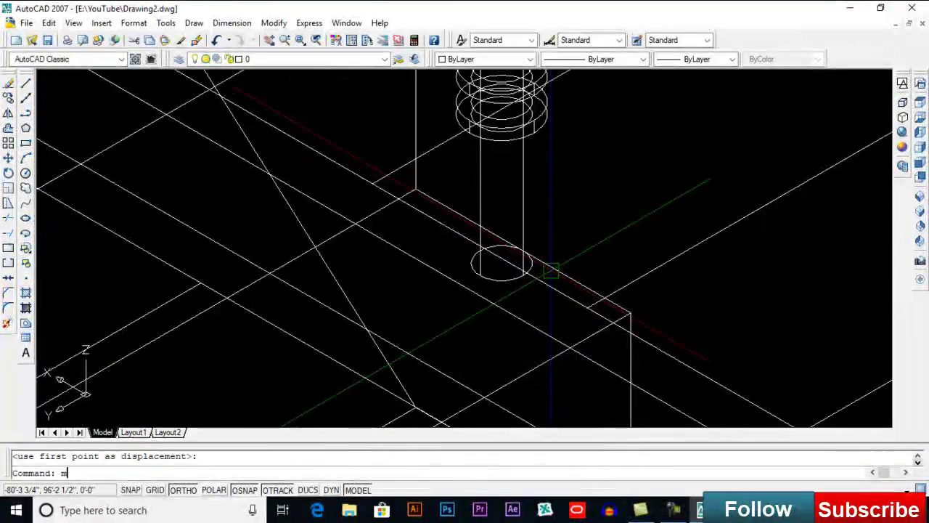
pyautogui.write('m')
pyautogui.press('Return')
pyautogui.click(526, 265)
pyautogui.press('Return')
pyautogui.click(501, 262)
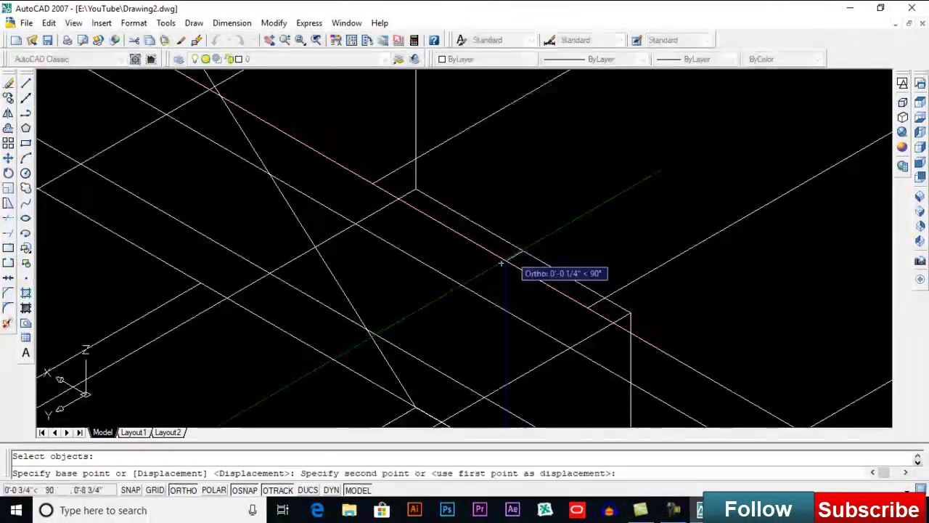
pyautogui.press('Return')
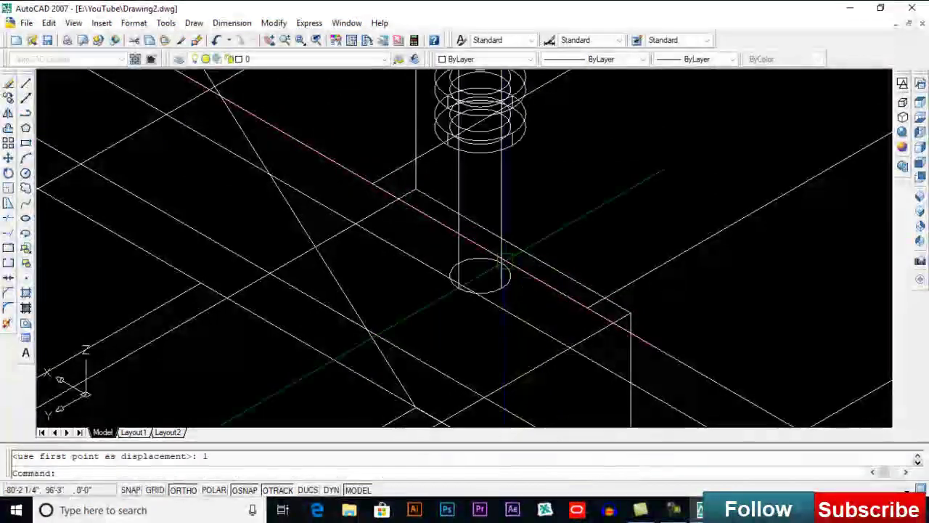
# Inspect the baluster's position on the lowest step in the Conceptual visual style.
pyautogui.scroll(-5, 501, 263)
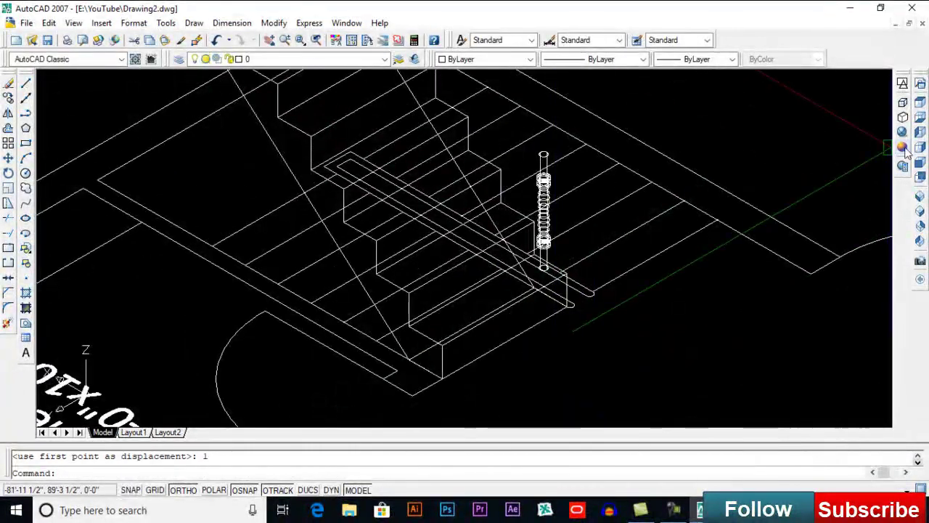
pyautogui.click(902, 146)
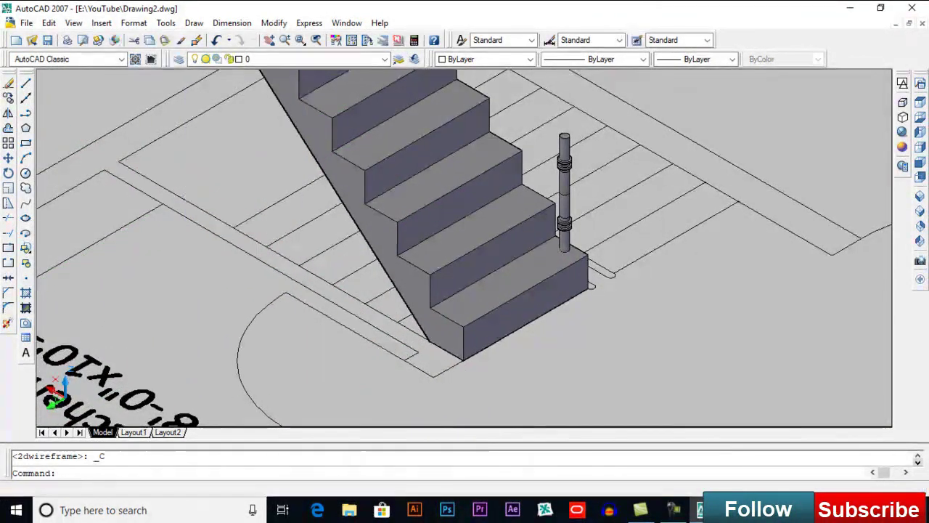
pyautogui.moveTo(677, 255); pyautogui.dragTo(669, 267, button='middle')
pyautogui.scroll(-5, 670, 266)
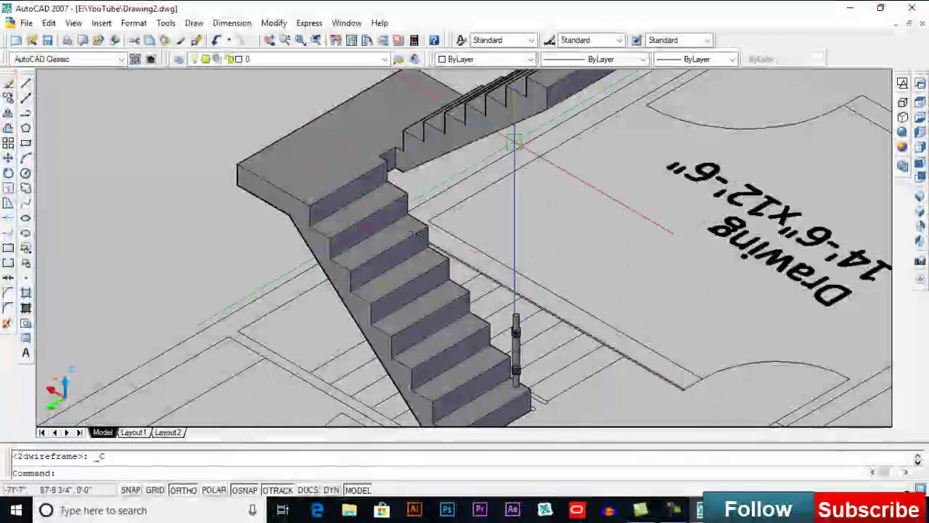
pyautogui.scroll(-2, 535, 206)
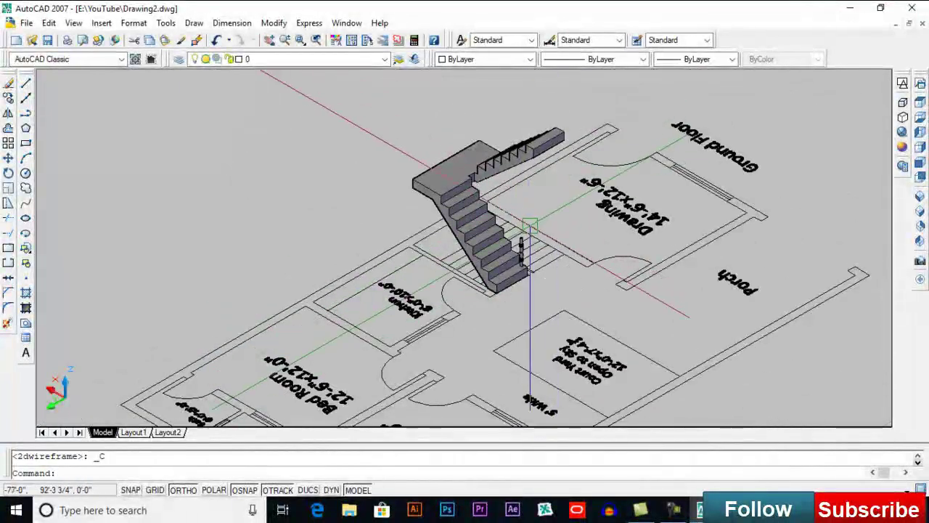
pyautogui.scroll(4, 528, 271)
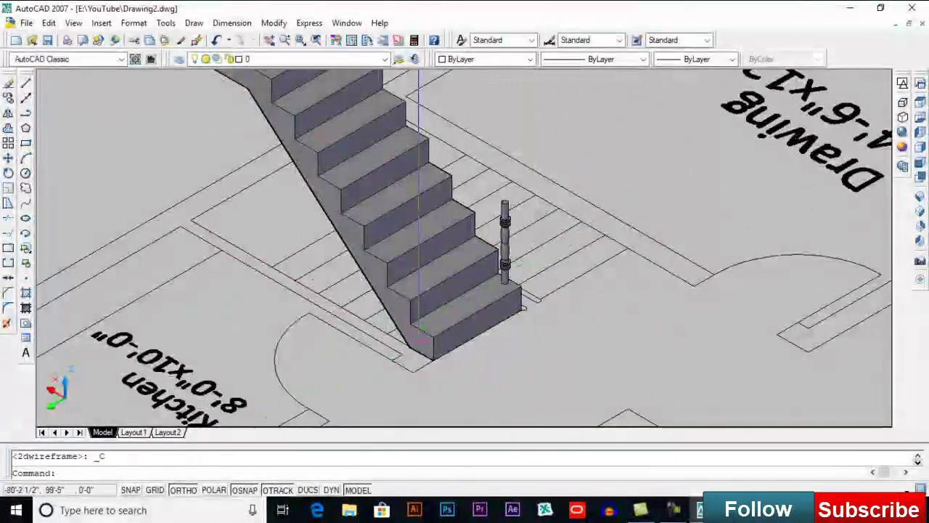
pyautogui.moveTo(514, 298); pyautogui.dragTo(522, 329, button='middle')
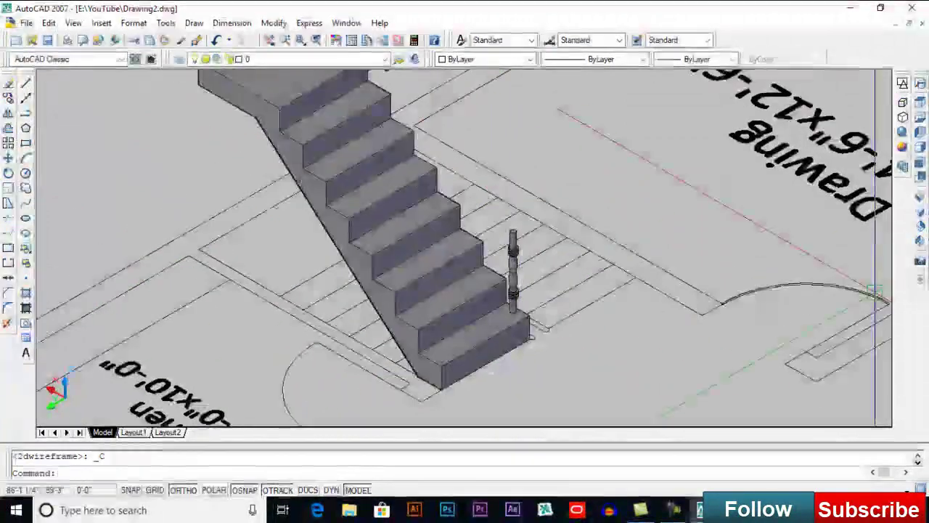
pyautogui.scroll(2, 508, 310)
# In the 3D Hidden visual style, select the baluster for copying and limit the object snap modes to Endpoint.
pyautogui.click(902, 102)
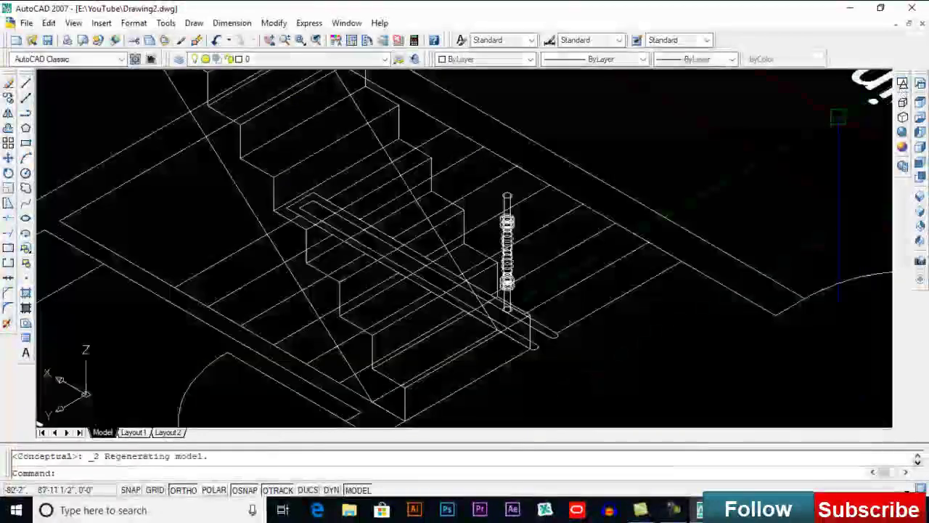
pyautogui.click(902, 118)
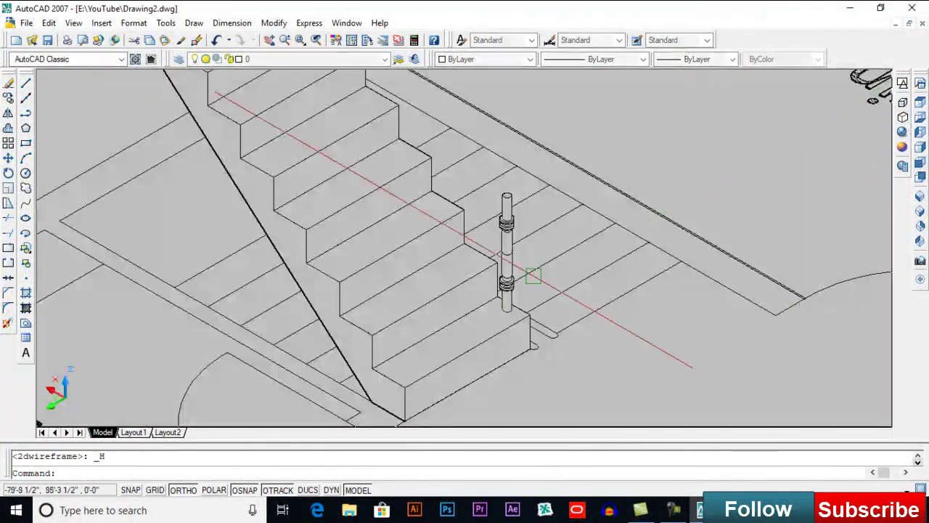
pyautogui.scroll(2, 536, 325)
pyautogui.write('co')
pyautogui.press('Return')
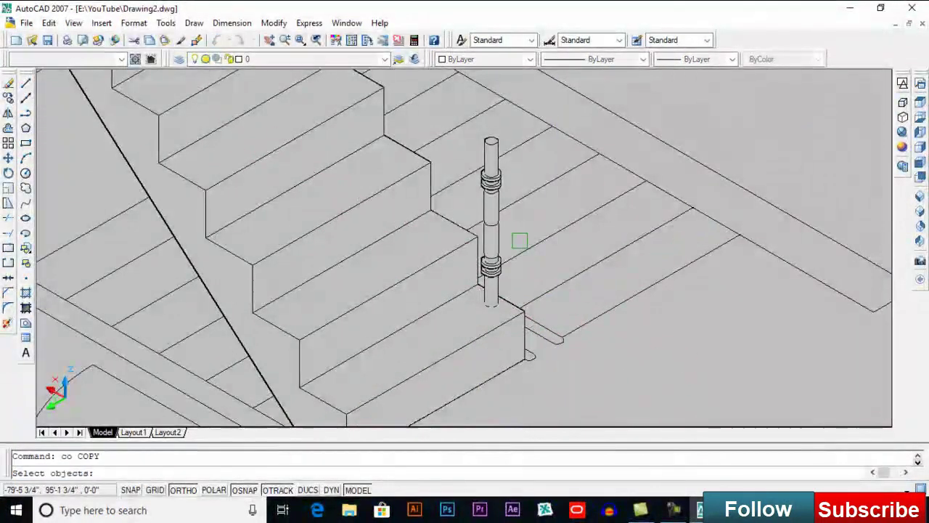
pyautogui.click(492, 247)
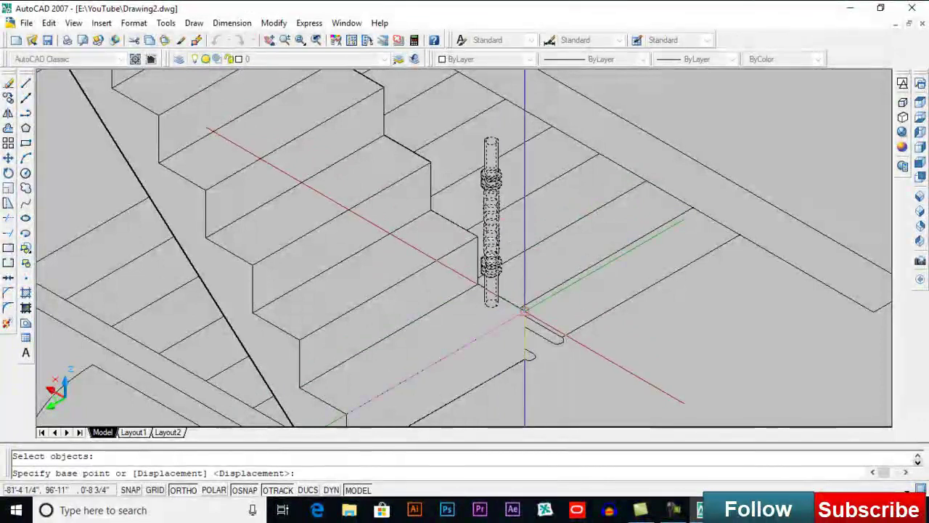
pyautogui.rightClick(275, 491)
pyautogui.click(307, 477)
pyautogui.click(574, 195)
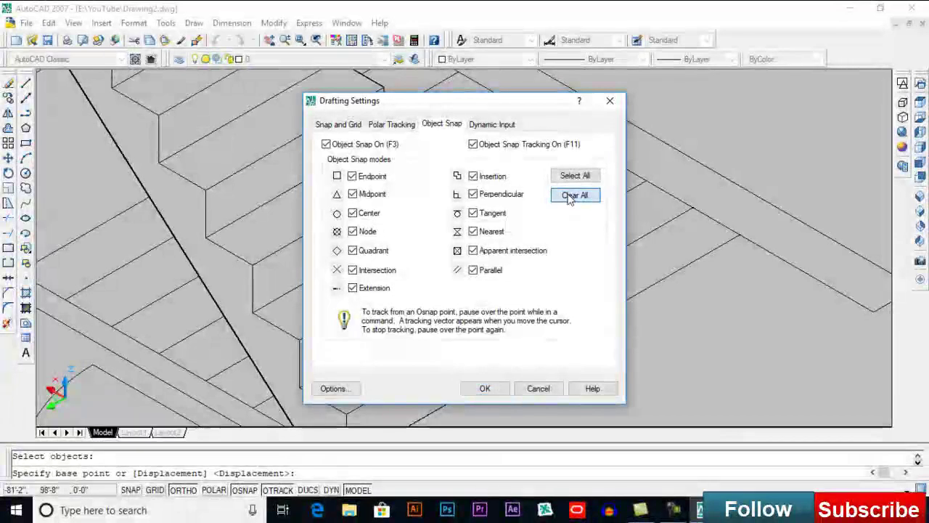
pyautogui.click(479, 388)
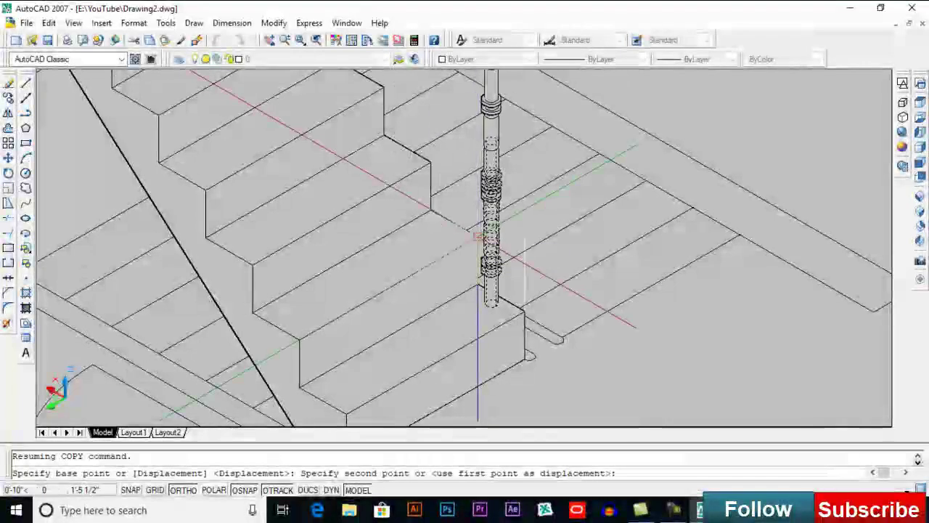
# Copy the baluster onto every higher step of the first flight and onto the landing, snapping to the steps' corner endpoints.
pyautogui.click(478, 233)
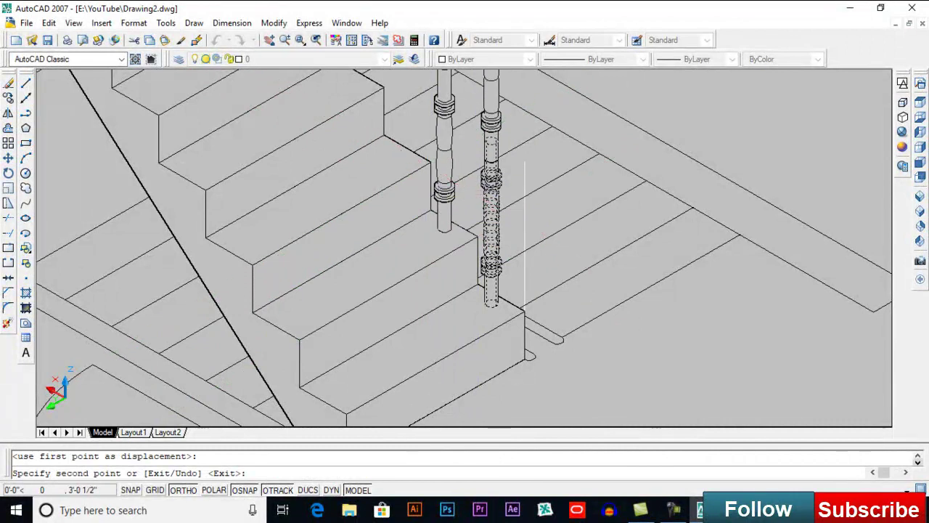
pyautogui.moveTo(431, 195); pyautogui.dragTo(524, 368, button='middle')
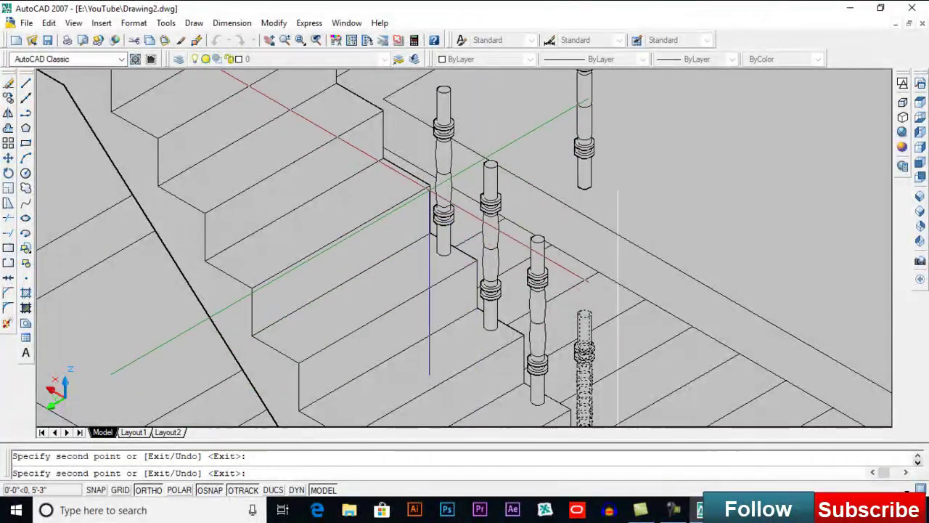
pyautogui.moveTo(434, 230); pyautogui.dragTo(475, 324, button='middle')
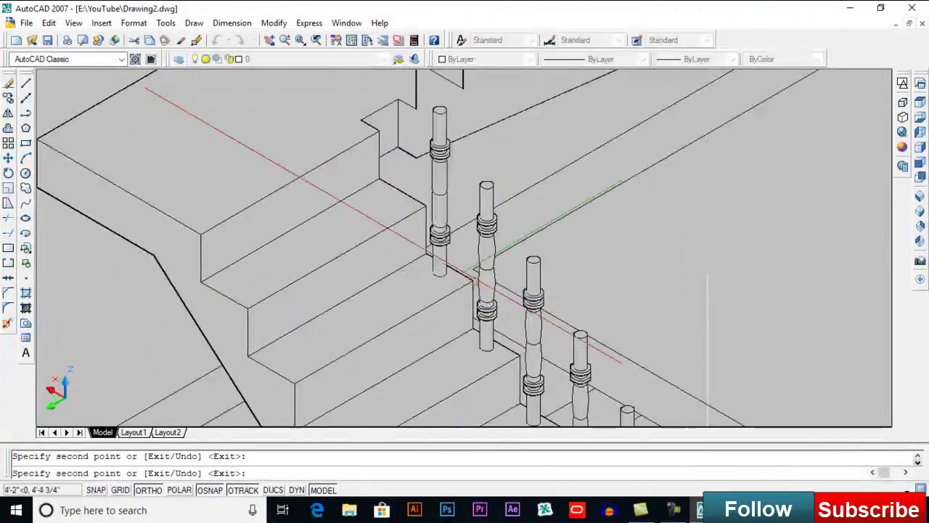
pyautogui.click(474, 280)
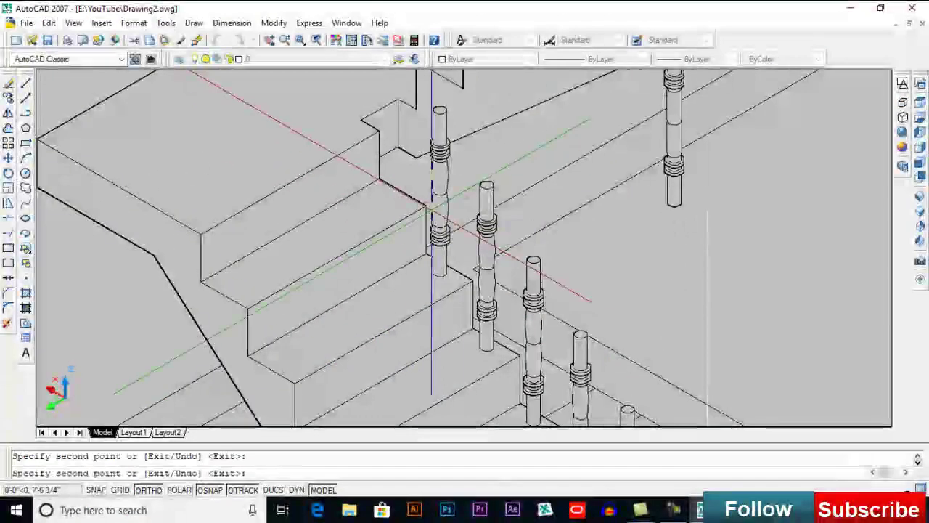
pyautogui.click(426, 206)
pyautogui.click(379, 131)
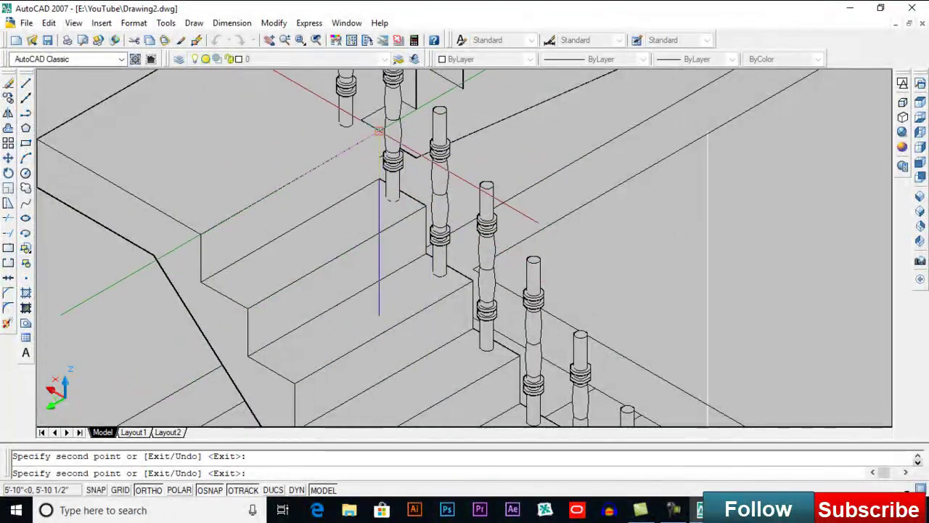
pyautogui.press('Return')
# Copy the landing baluster 4" farther onto the landing, in line with the first flight's balusters.
pyautogui.moveTo(401, 179); pyautogui.dragTo(513, 342, button='middle')
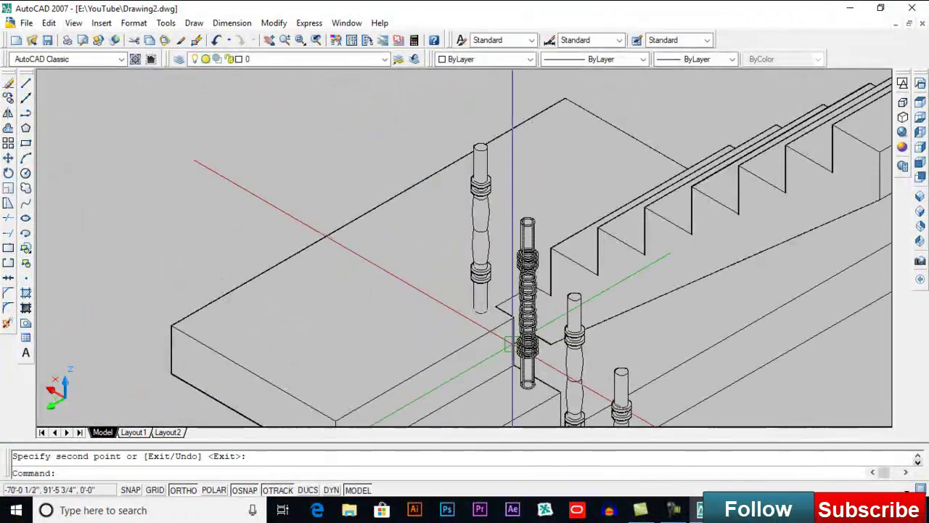
pyautogui.scroll(2, 457, 311)
pyautogui.write('co')
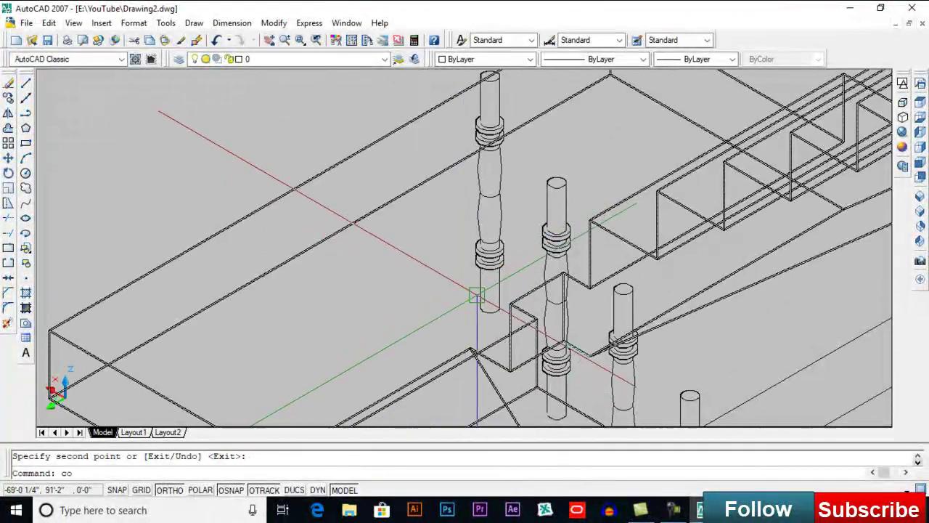
pyautogui.press('Return')
pyautogui.click(498, 311)
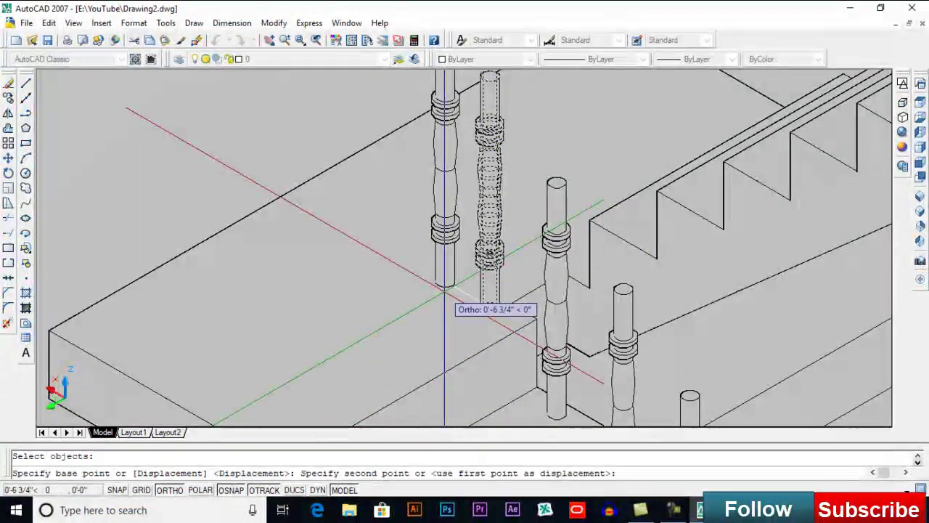
pyautogui.write('4')
pyautogui.press('Return')
pyautogui.press('Return')
# Try to 3D-mirror the landing baluster nearest the first flight across a vertical plane through the midpoint of the landing's edge between the flights.
pyautogui.scroll(-2, 427, 344)
pyautogui.scroll(1, 467, 347)
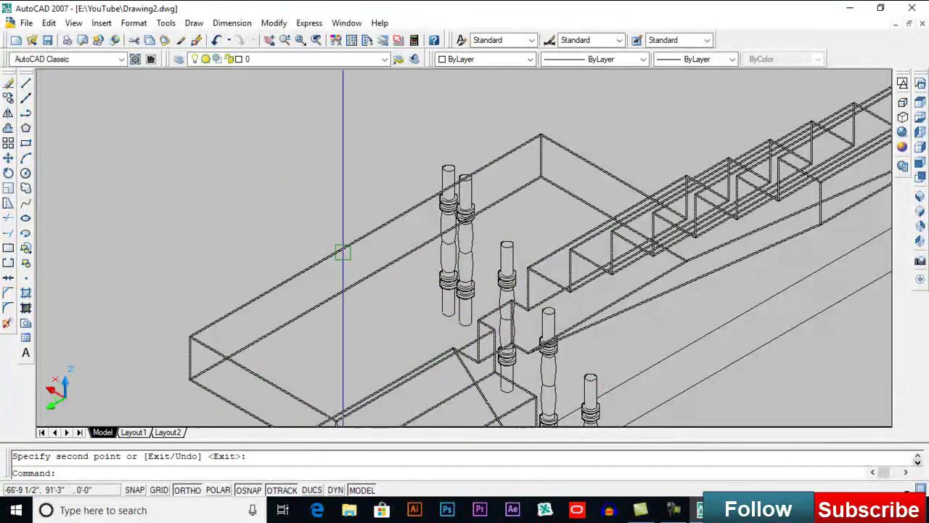
pyautogui.click(273, 22)
pyautogui.moveTo(339, 335)
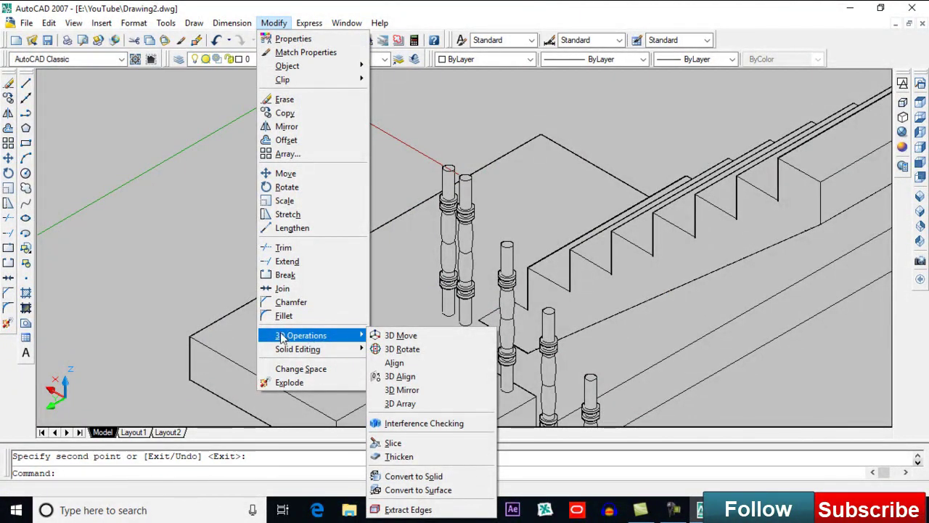
pyautogui.click(418, 391)
pyautogui.click(467, 183)
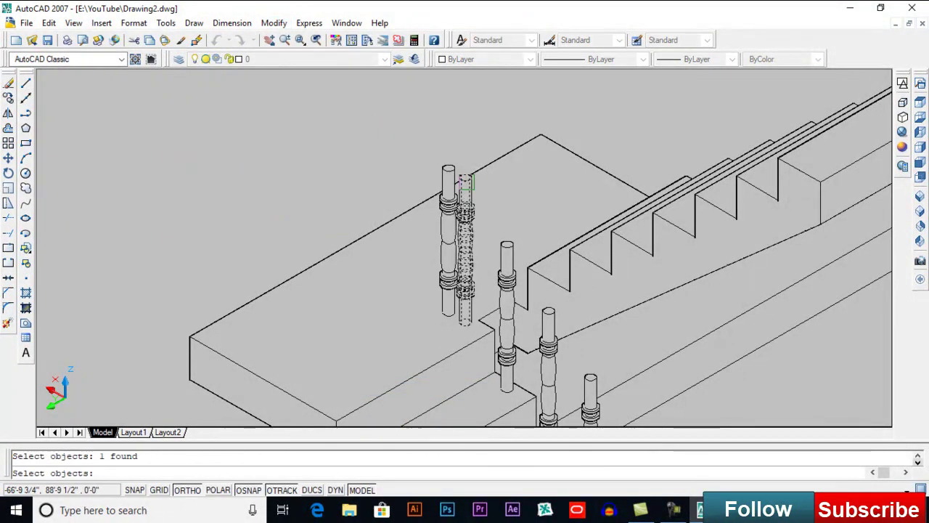
pyautogui.press('Return')
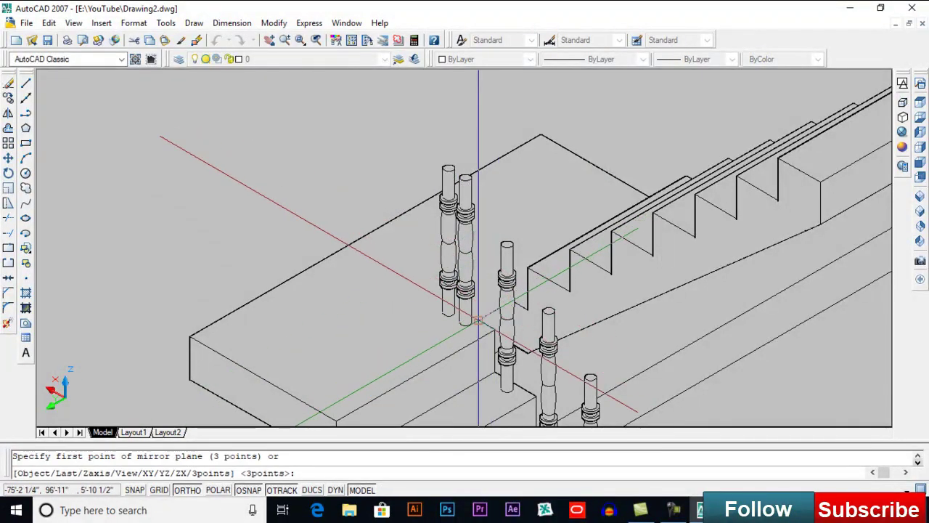
pyautogui.rightClick(293, 492)
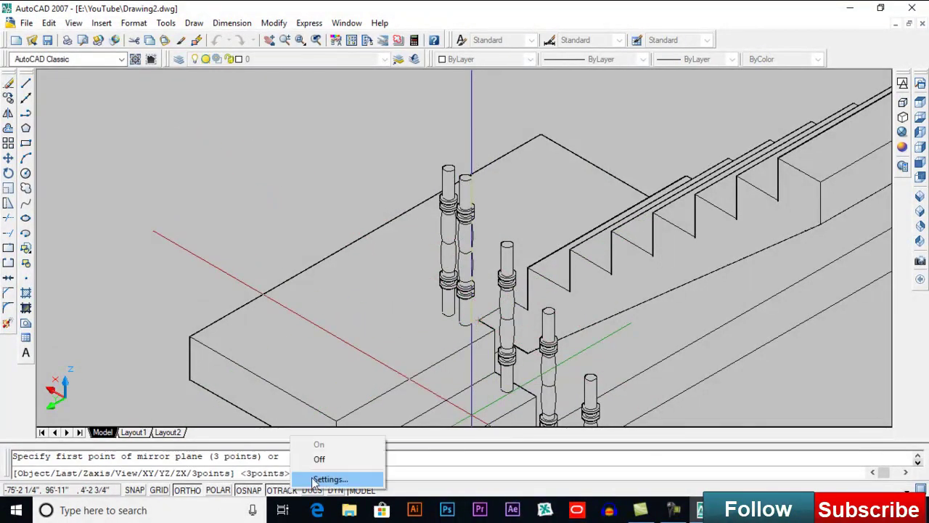
pyautogui.click(320, 480)
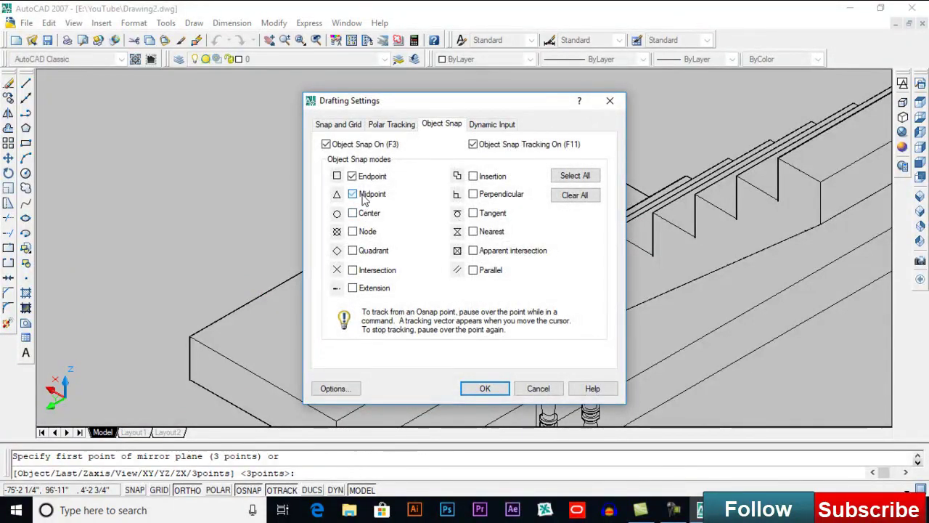
pyautogui.click(482, 389)
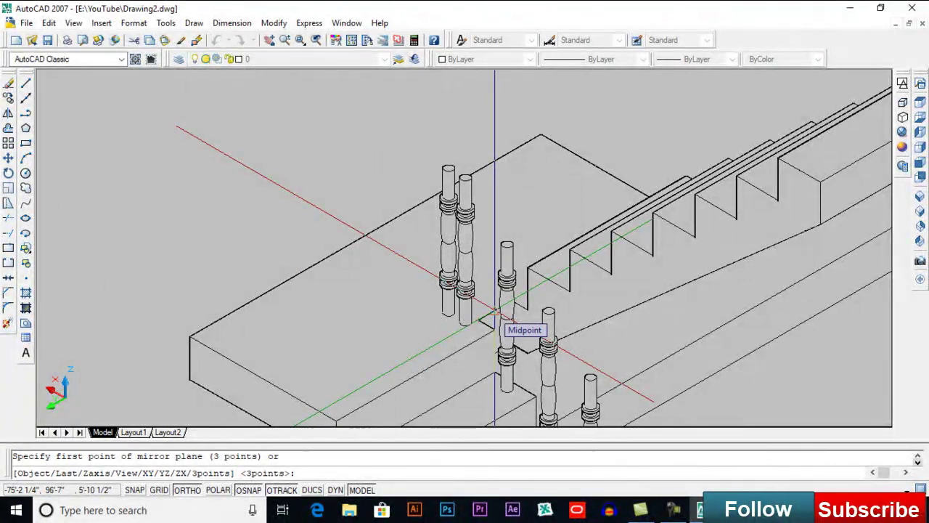
pyautogui.click(495, 313)
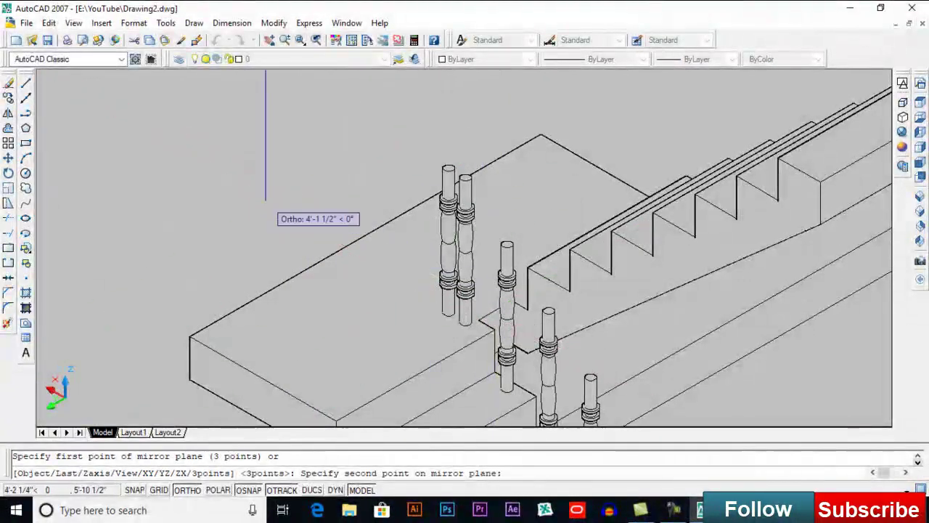
pyautogui.click(265, 200)
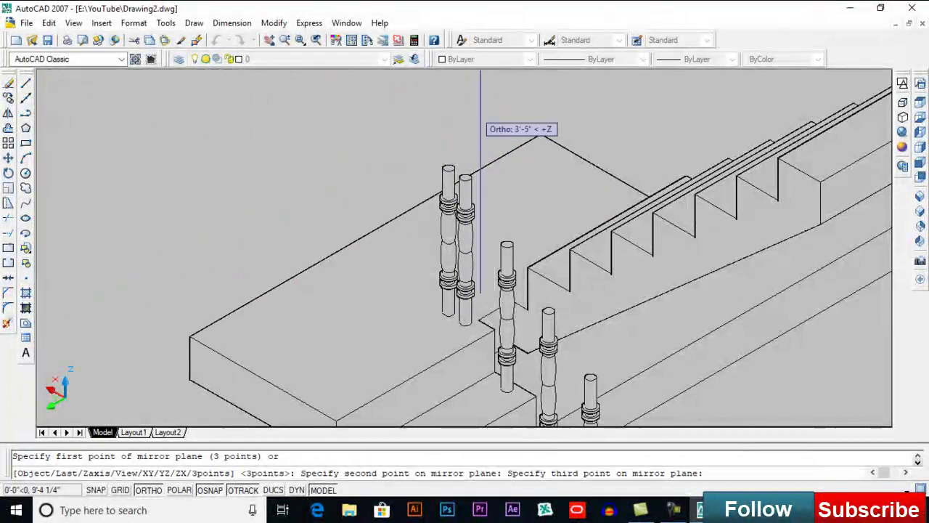
pyautogui.click(497, 89)
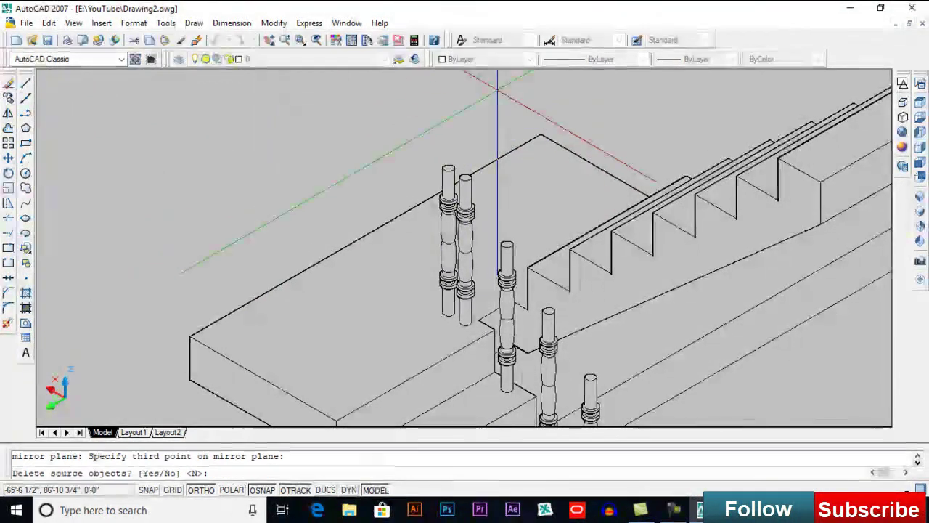
pyautogui.press('Return')
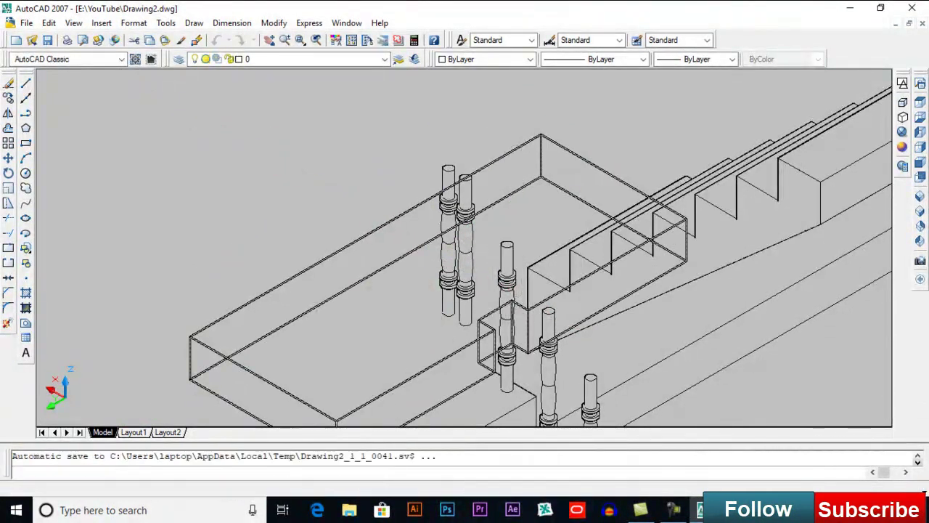
# 3D-mirror both landing balusters across a vertical plane through the midpoint of the landing edge between the flights, keeping the originals.
pyautogui.click(274, 23)
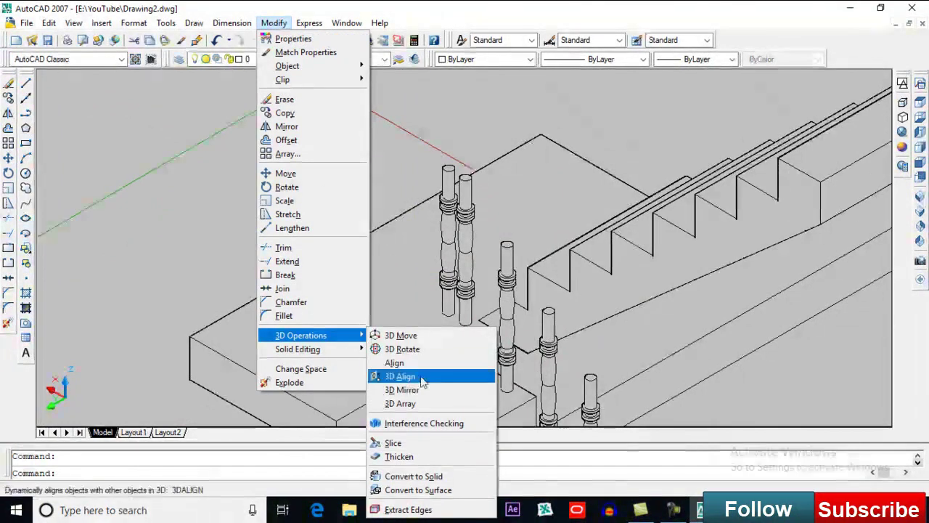
pyautogui.click(427, 397)
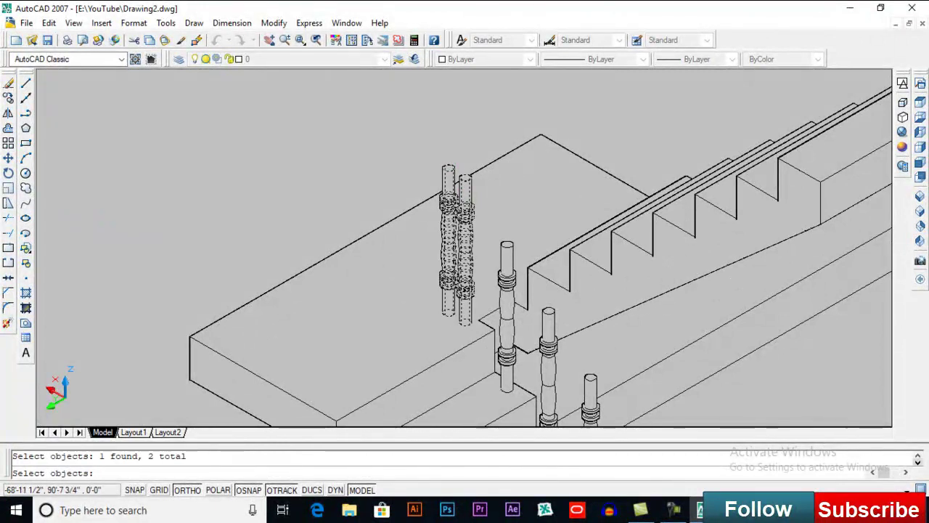
pyautogui.rightClick(274, 494)
pyautogui.click(319, 480)
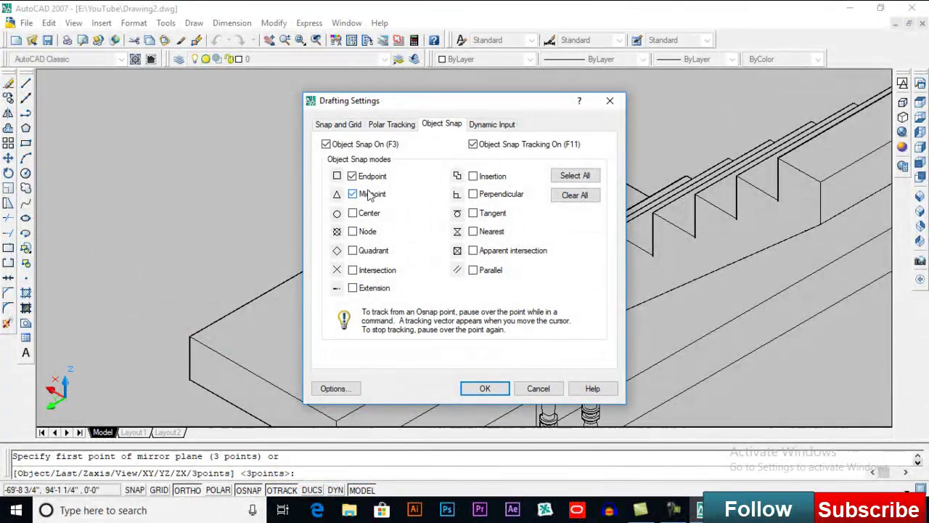
pyautogui.click(485, 389)
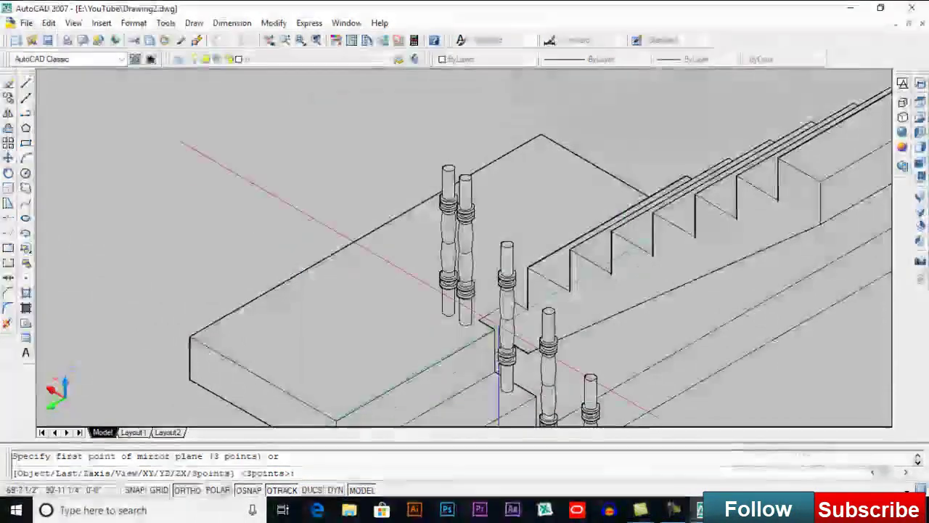
pyautogui.click(495, 312)
pyautogui.click(276, 205)
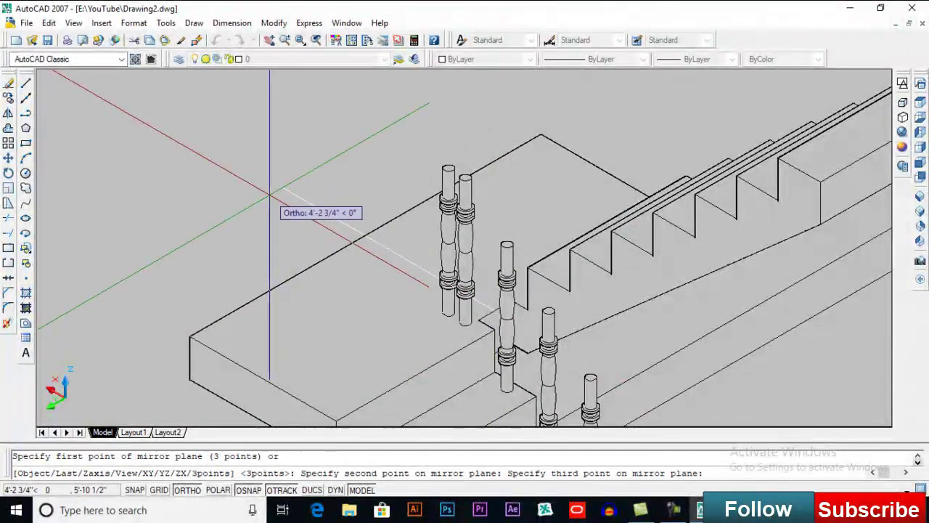
pyautogui.click(493, 95)
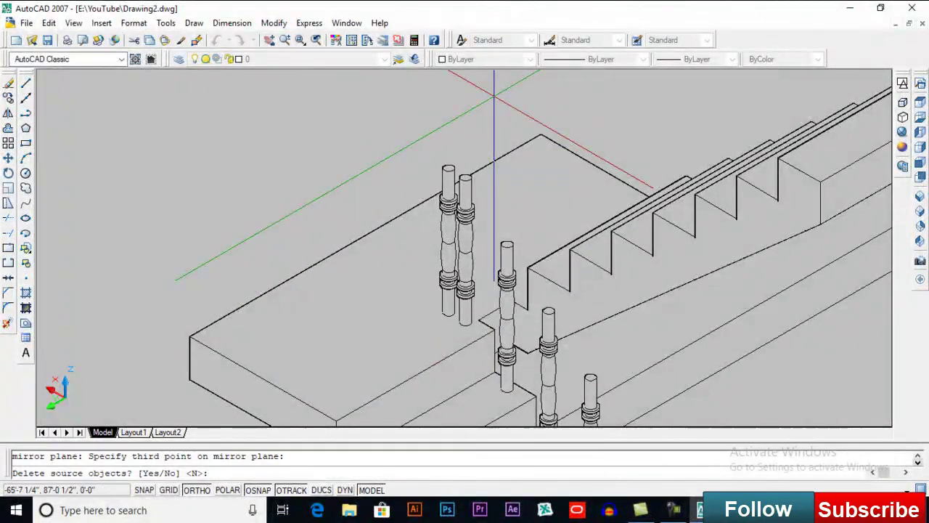
pyautogui.press('Return')
# Examine the four landing balusters and their alignment with both flights in the Conceptual visual style, viewed from the northeast.
pyautogui.moveTo(456, 205); pyautogui.dragTo(436, 200, button='middle')
pyautogui.scroll(-1, 424, 240)
pyautogui.moveTo(424, 240); pyautogui.dragTo(403, 241, button='middle')
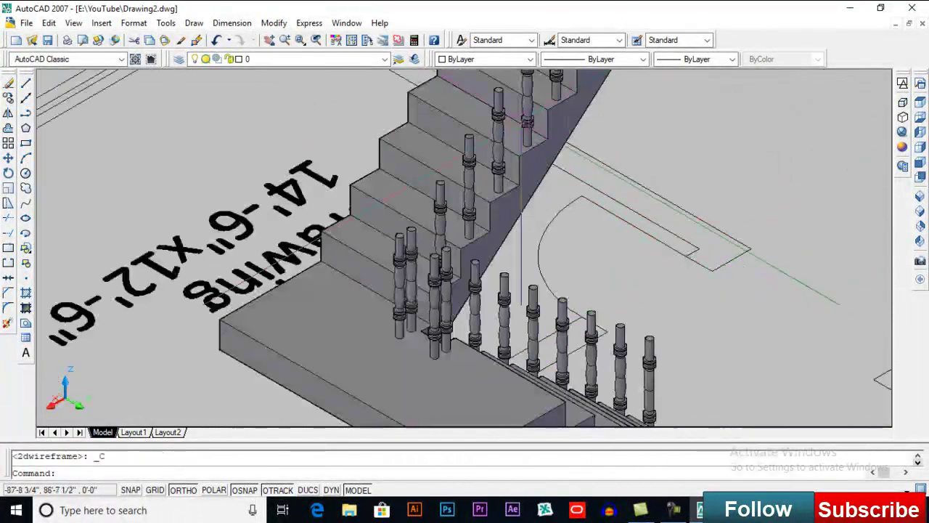
pyautogui.moveTo(625, 374); pyautogui.dragTo(588, 344, button='middle')
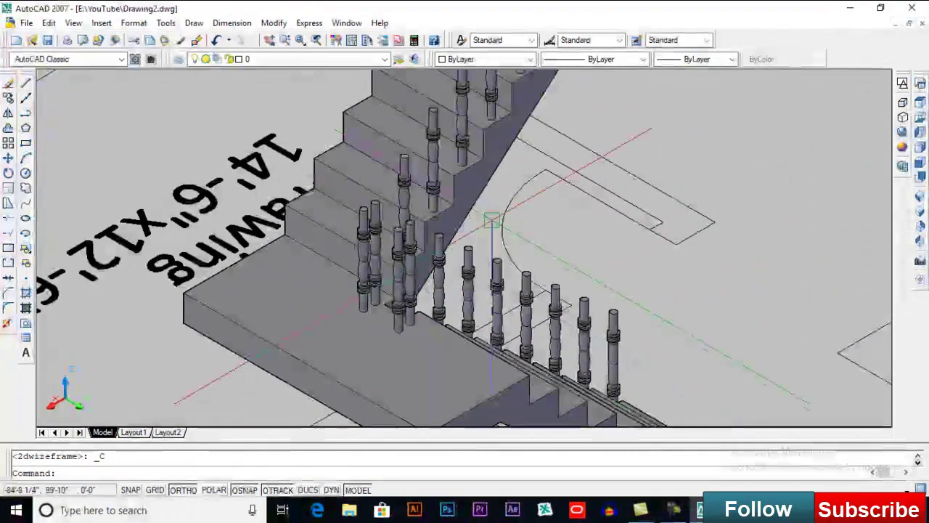
pyautogui.scroll(4, 539, 162)
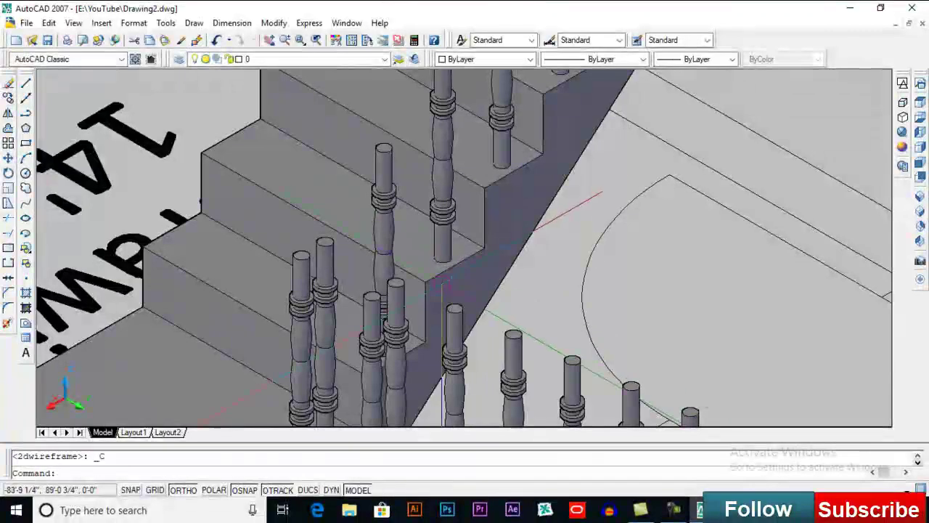
pyautogui.scroll(2, 570, 224)
pyautogui.scroll(2, 416, 276)
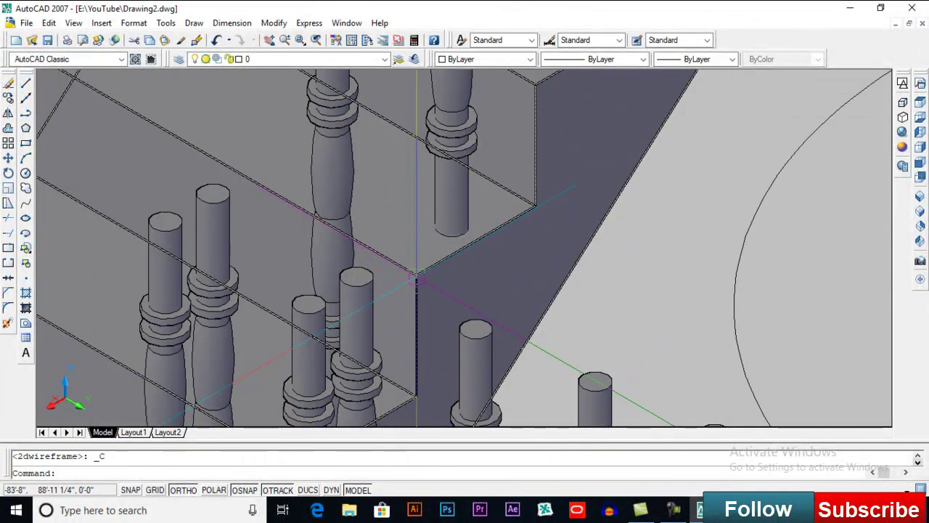
pyautogui.scroll(-4, 416, 276)
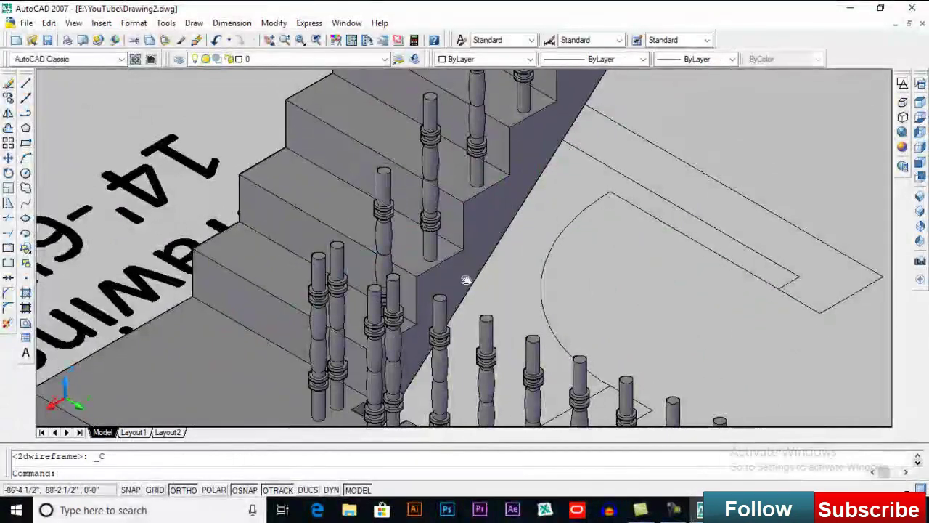
pyautogui.scroll(3, 498, 225)
pyautogui.scroll(-5, 552, 240)
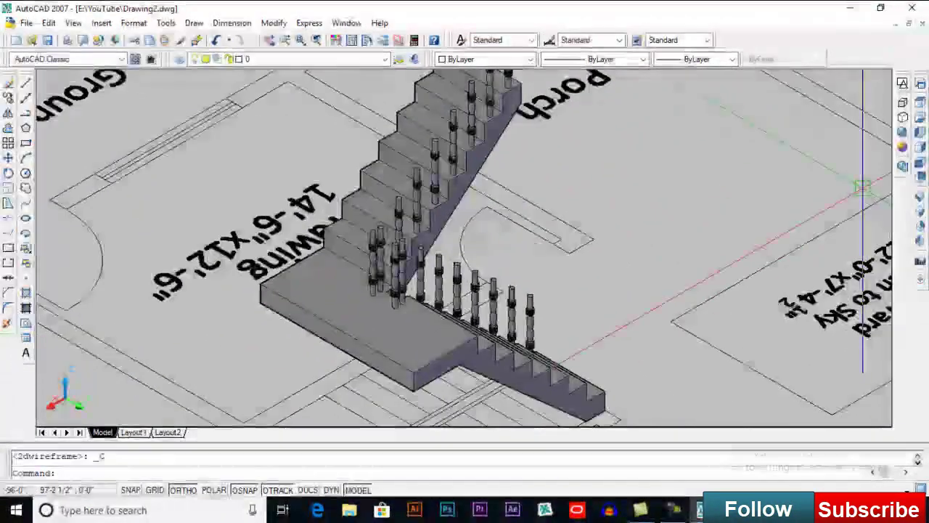
# Return to the NW Isometric view of the staircase and limit the object snap modes to Center.
pyautogui.click(919, 241)
pyautogui.click(920, 241)
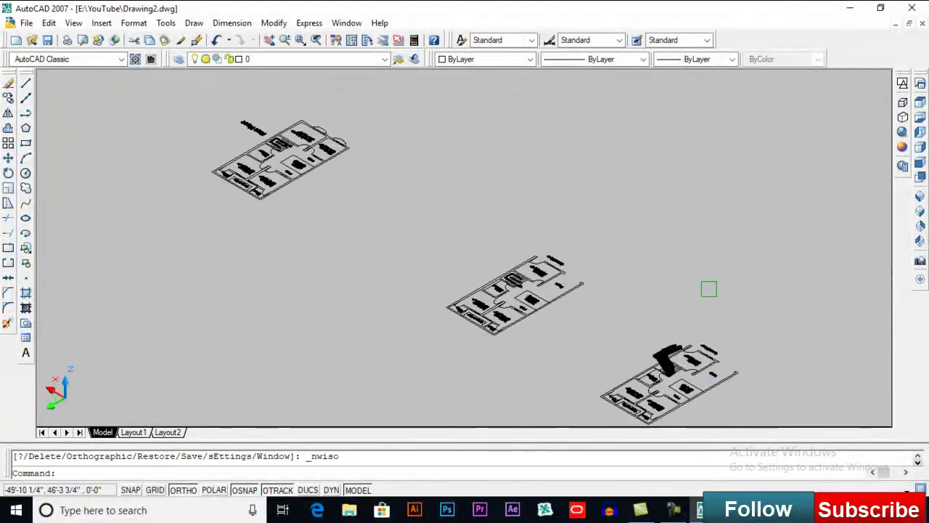
pyautogui.scroll(6, 681, 368)
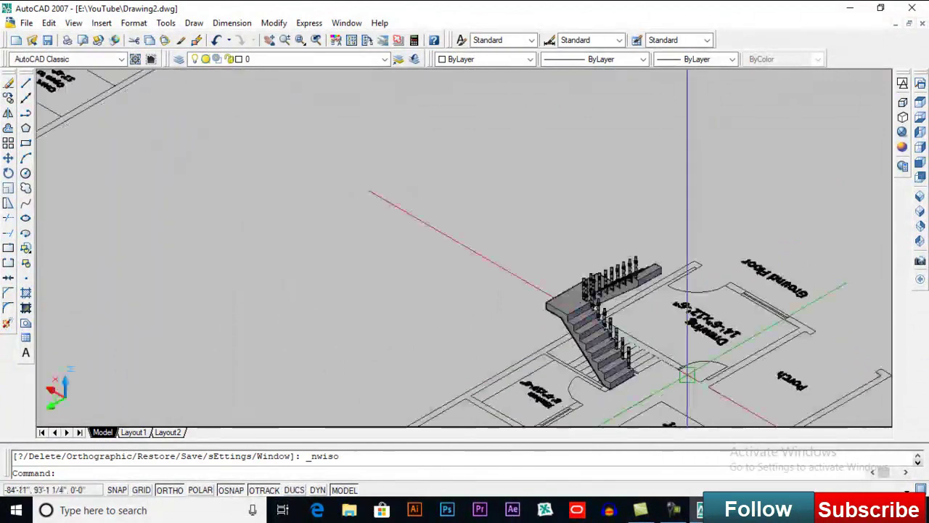
pyautogui.scroll(6, 672, 346)
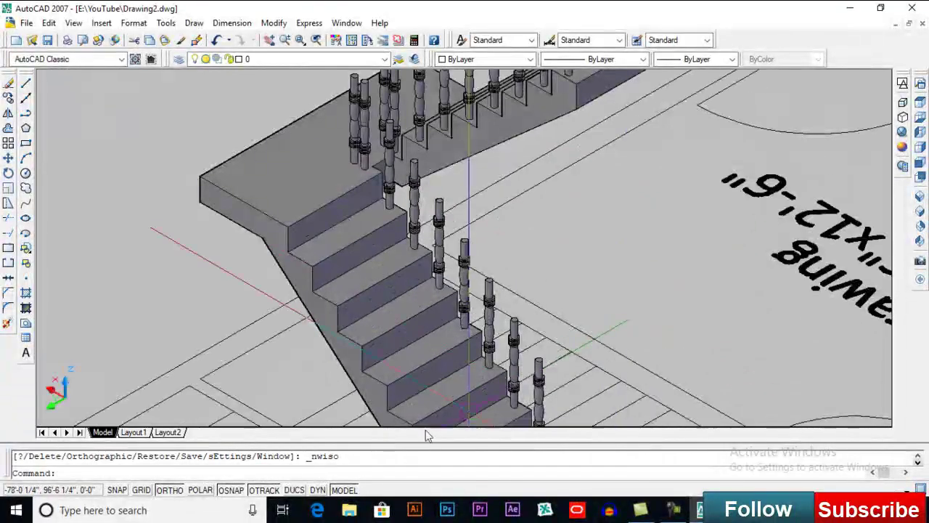
pyautogui.rightClick(268, 491)
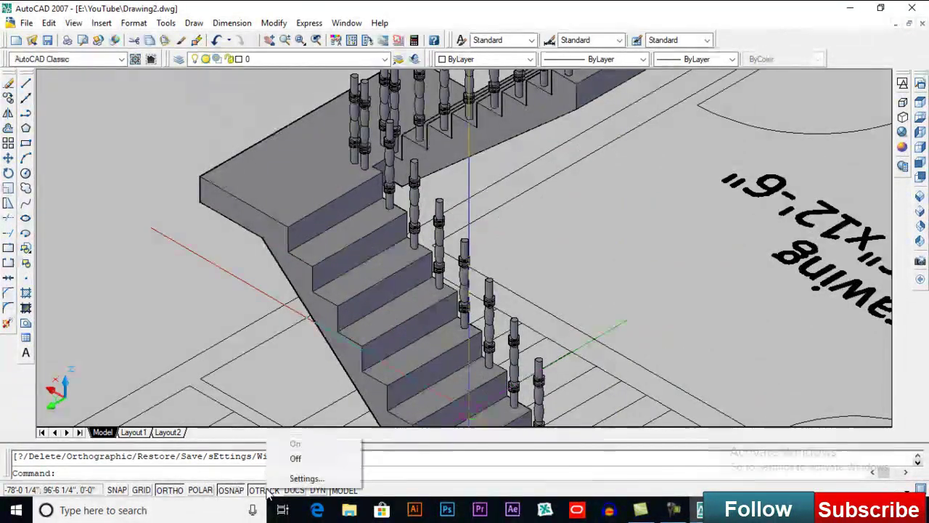
pyautogui.click(301, 480)
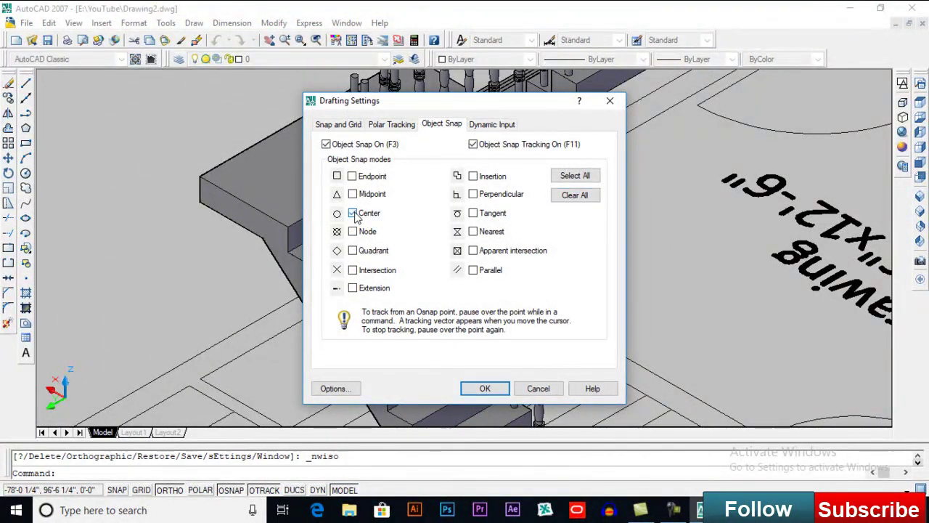
pyautogui.click(484, 387)
# Start a 3D polyline through the top centers of the first flight's balusters, working upward toward the landing.
pyautogui.scroll(2, 624, 332)
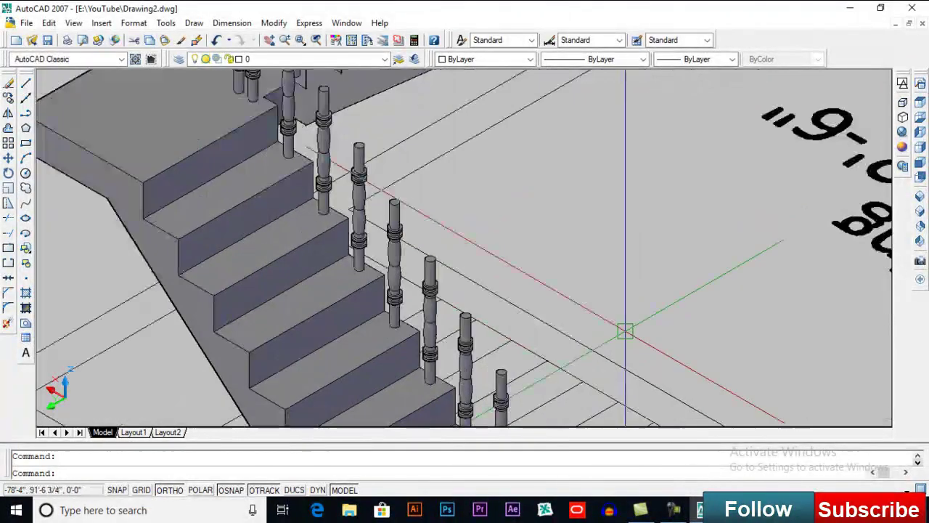
pyautogui.scroll(-2, 625, 329)
pyautogui.scroll(-2, 626, 328)
pyautogui.scroll(2, 625, 329)
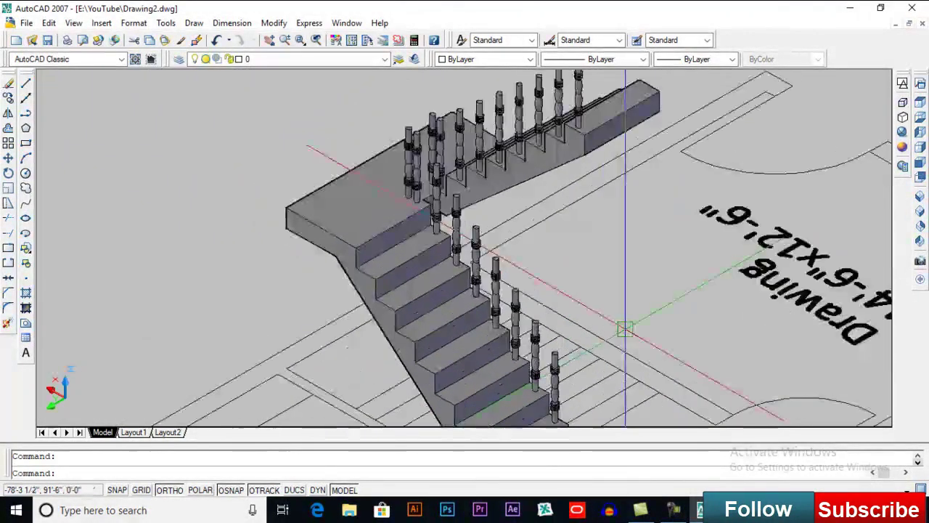
pyautogui.moveTo(591, 369); pyautogui.dragTo(588, 292, button='middle')
pyautogui.scroll(4, 568, 279)
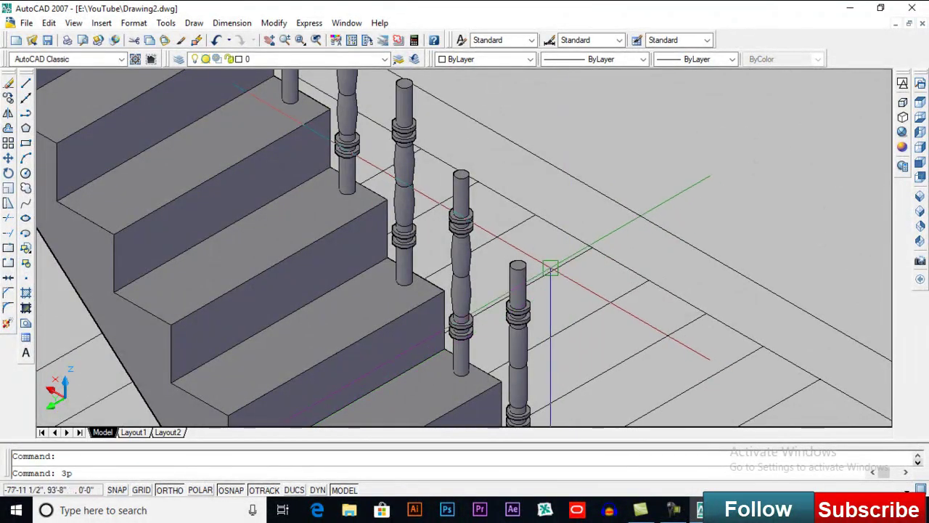
pyautogui.press('Return')
pyautogui.click(461, 174)
pyautogui.moveTo(437, 131); pyautogui.dragTo(498, 295, button='middle')
pyautogui.click(466, 248)
pyautogui.moveTo(436, 139); pyautogui.dragTo(519, 228, button='middle')
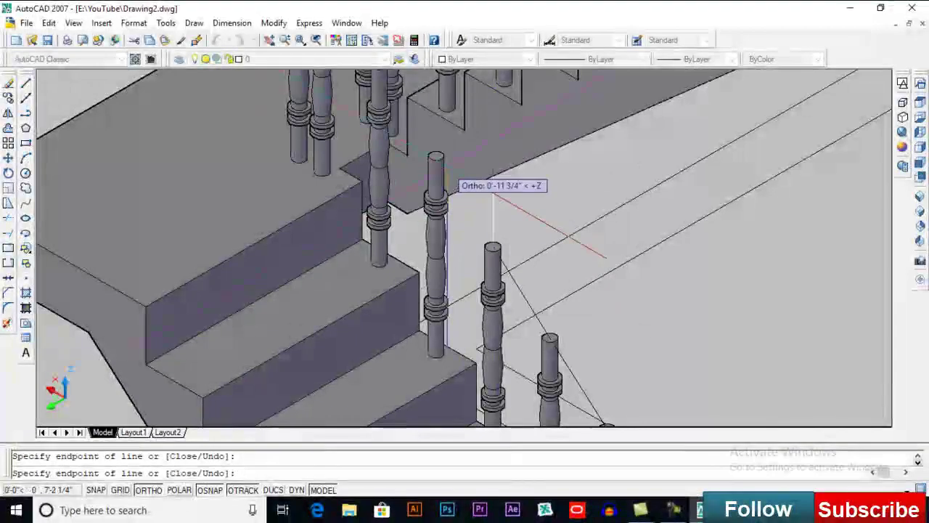
# Continue the 3D polyline through the landing balusters' top centers and up the second flight, ending at its last baluster.
pyautogui.moveTo(464, 149); pyautogui.dragTo(513, 338, button='middle')
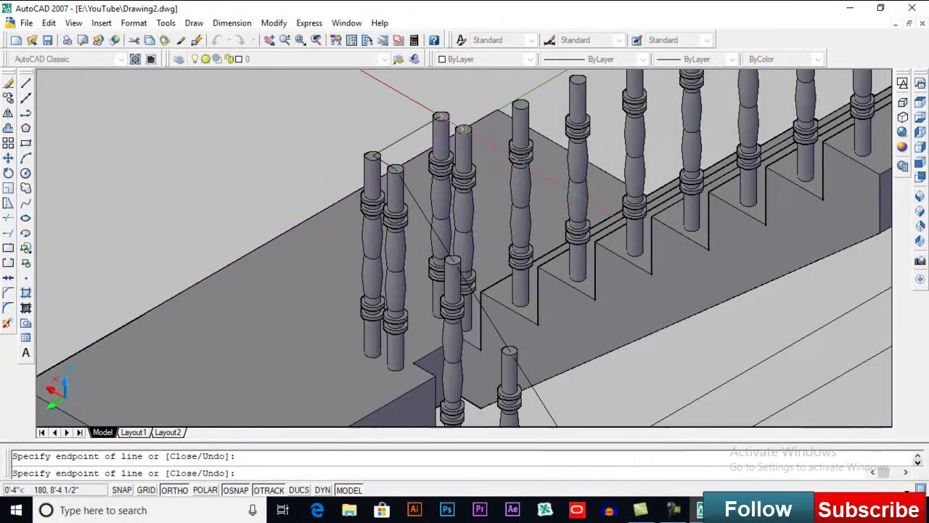
pyautogui.moveTo(518, 115); pyautogui.dragTo(427, 239, button='middle')
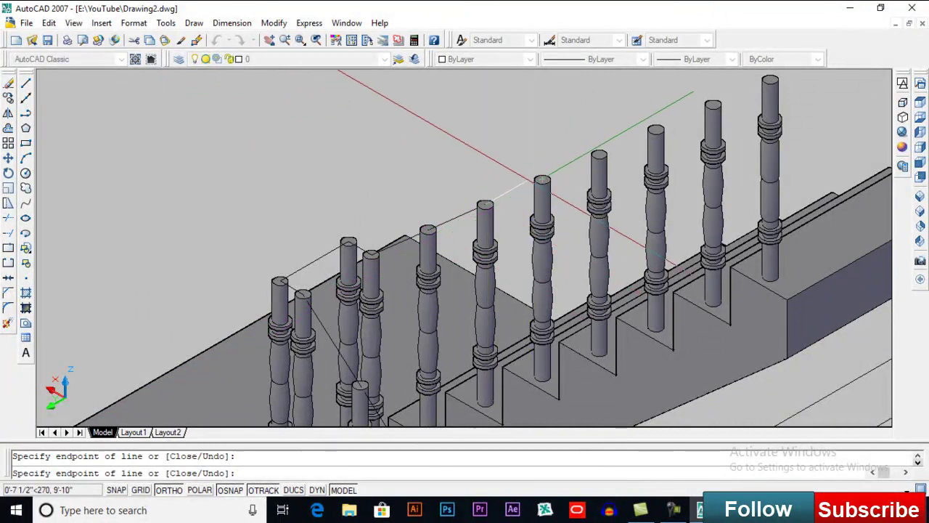
pyautogui.moveTo(601, 153); pyautogui.dragTo(433, 240, button='middle')
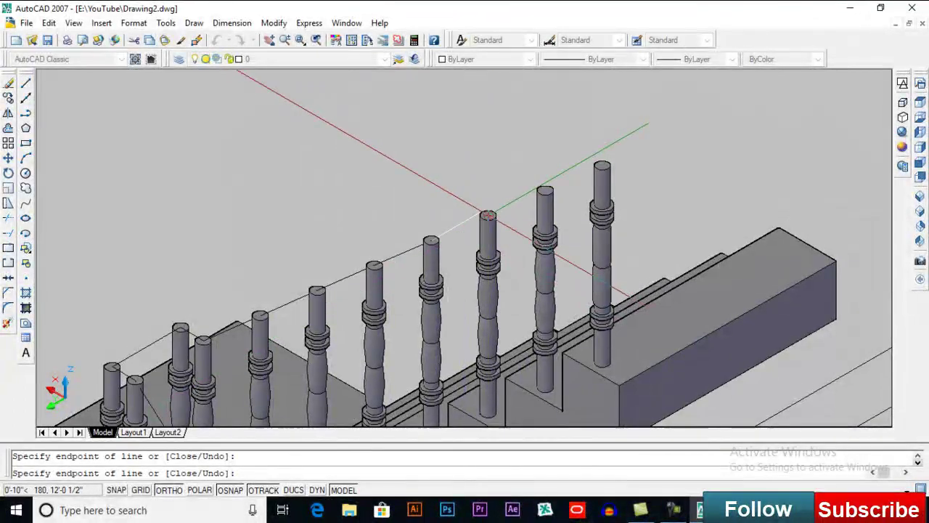
pyautogui.click(546, 190)
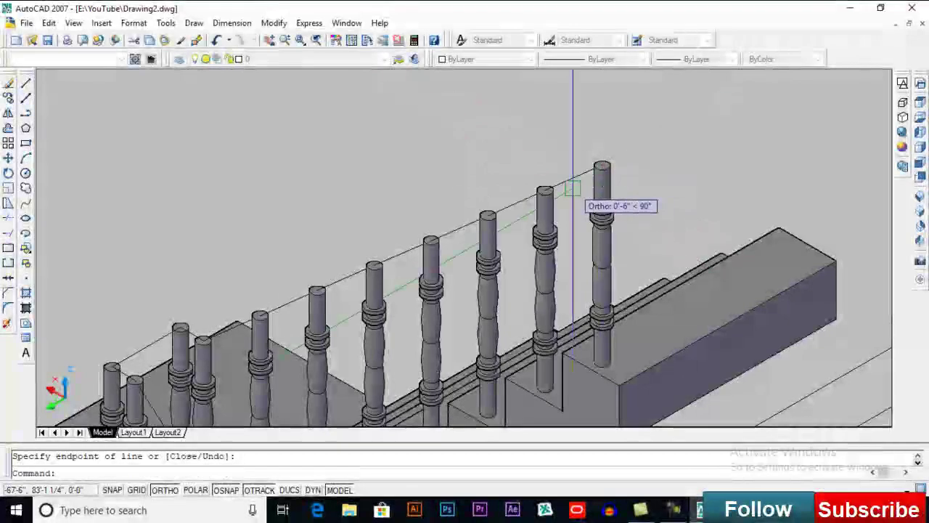
pyautogui.press('Return')
pyautogui.scroll(-3, 568, 198)
pyautogui.moveTo(597, 264); pyautogui.dragTo(575, 153, button='middle')
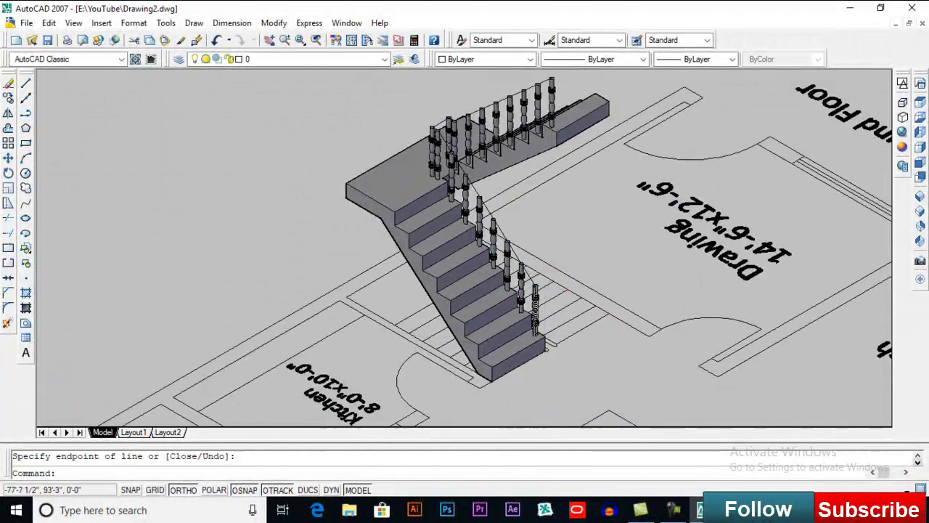
pyautogui.scroll(6, 540, 286)
pyautogui.scroll(-8, 535, 280)
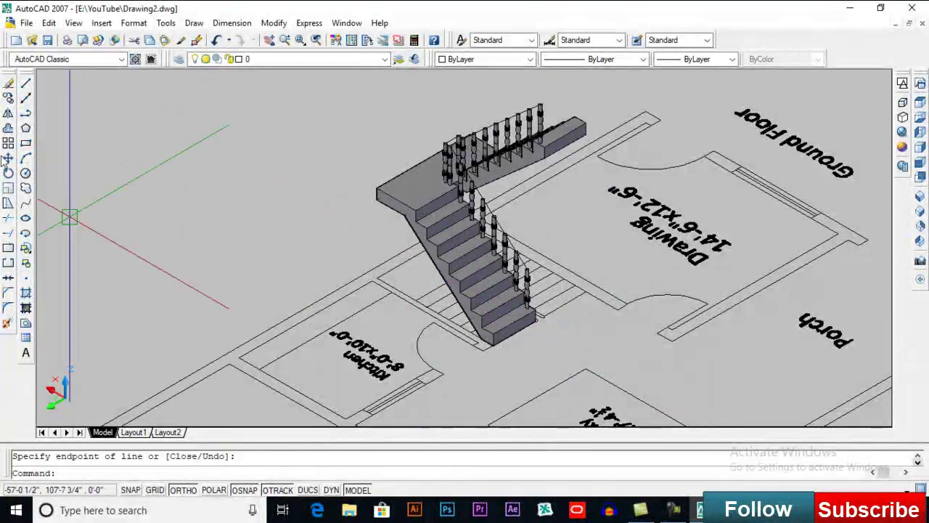
# Display the Modeling toolbar and dock it as a single row directly above the drawing area.
pyautogui.rightClick(25, 103)
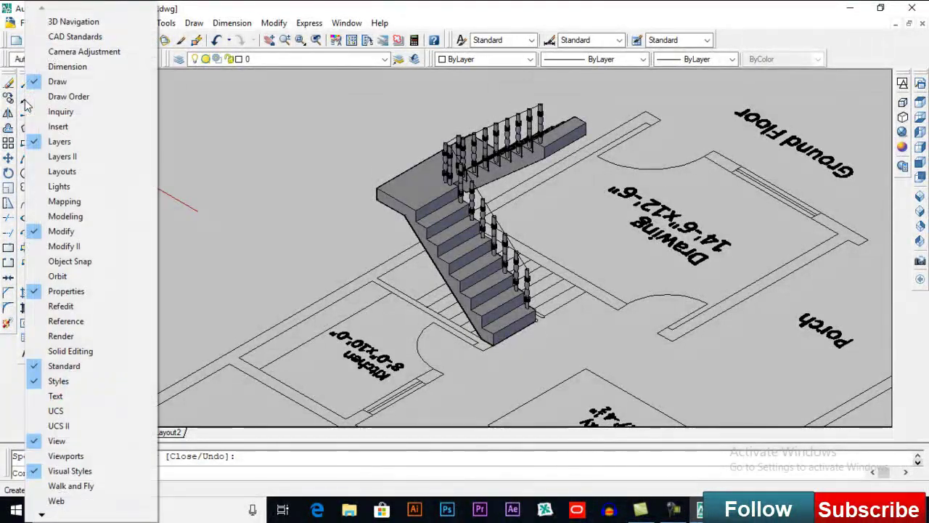
pyautogui.click(66, 216)
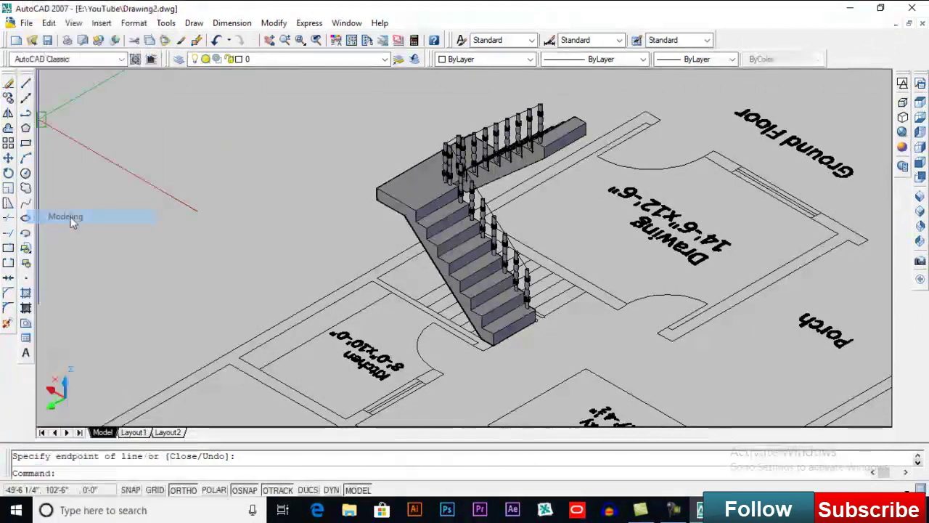
pyautogui.moveTo(265, 144); pyautogui.dragTo(225, 71)
pyautogui.moveTo(204, 33); pyautogui.dragTo(203, 73)
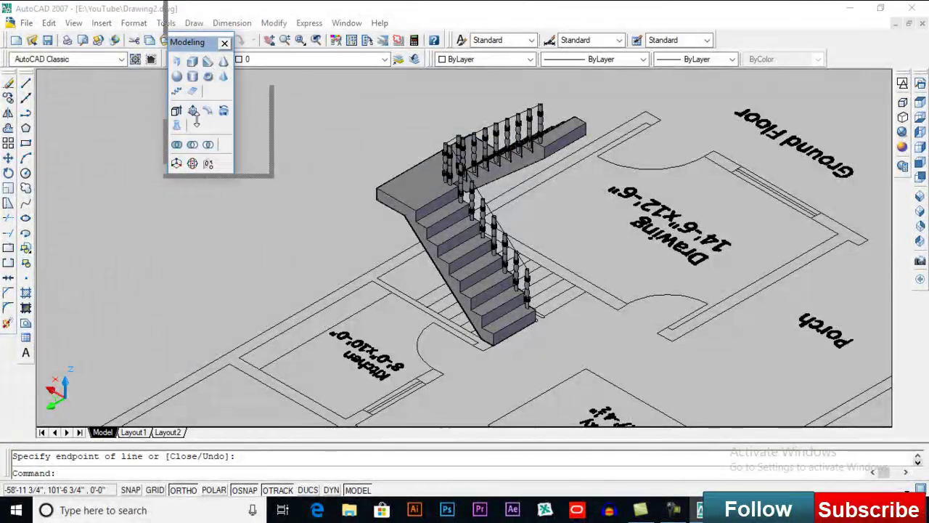
pyautogui.moveTo(196, 120); pyautogui.dragTo(205, 145)
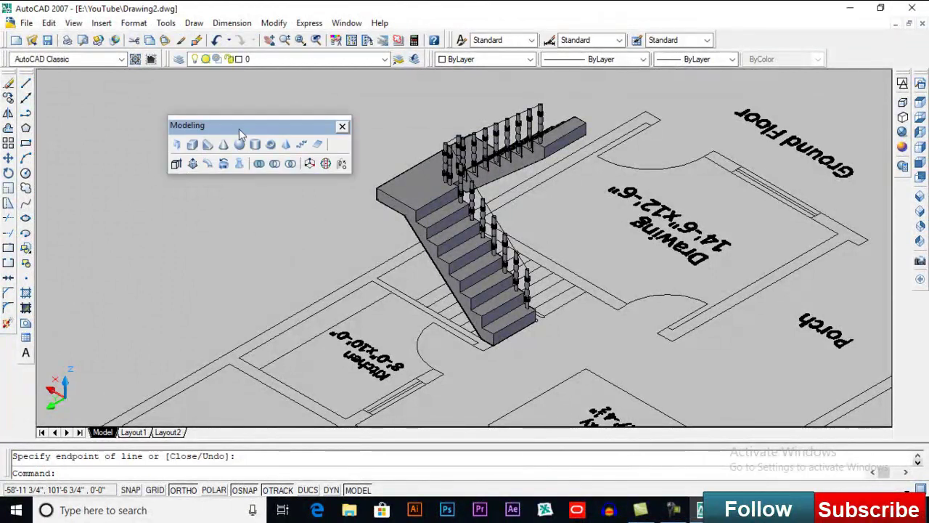
pyautogui.moveTo(264, 116); pyautogui.dragTo(263, 166)
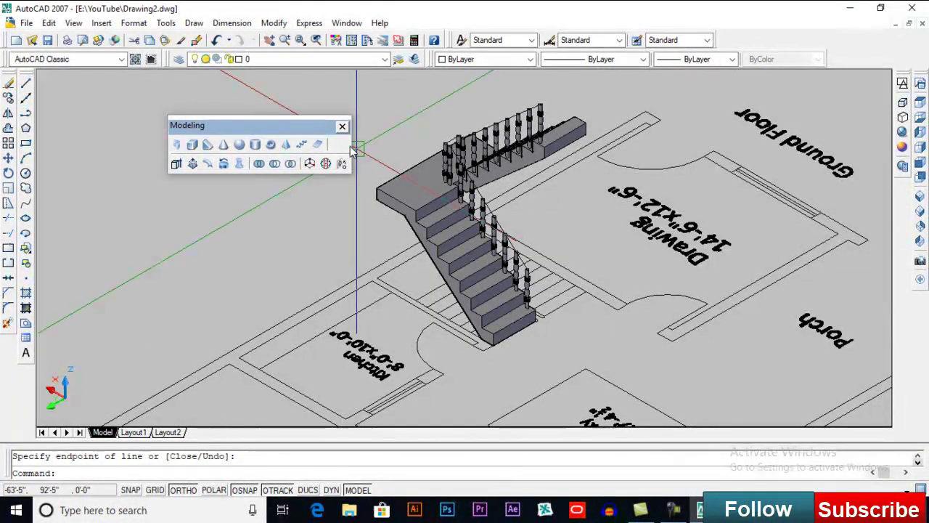
pyautogui.moveTo(352, 149); pyautogui.dragTo(511, 150)
pyautogui.moveTo(343, 127); pyautogui.dragTo(206, 76)
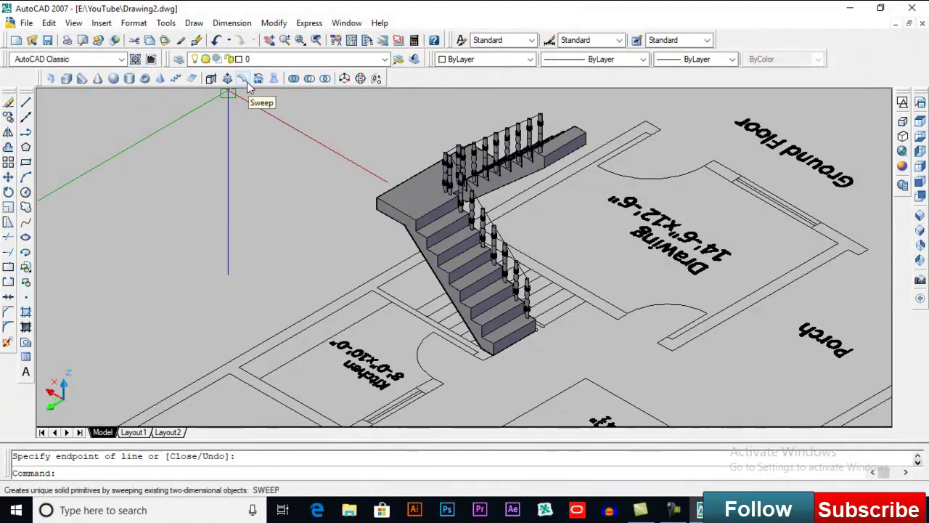
# Draw a handrail profile circle with a 2" radius on the ground beside the bottom step.
pyautogui.scroll(5, 537, 342)
pyautogui.write('c')
pyautogui.press('Return')
pyautogui.click(632, 324)
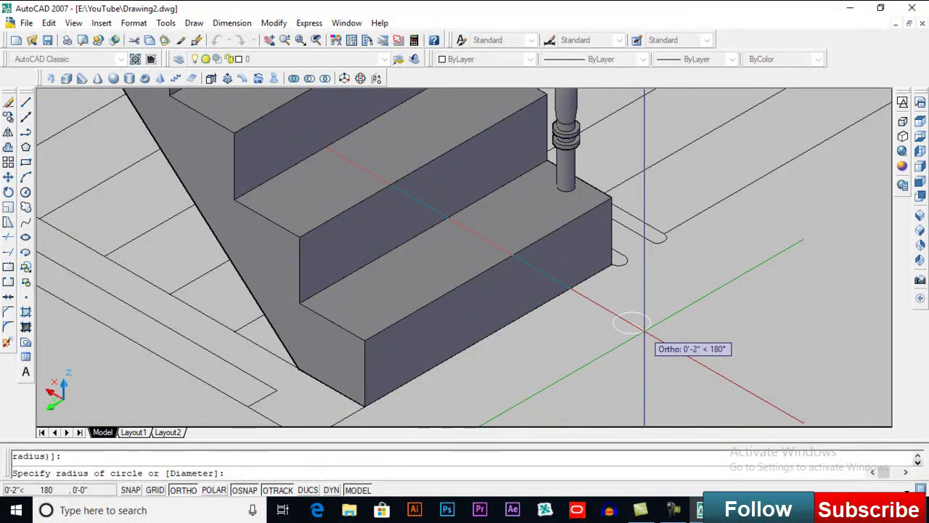
pyautogui.press('Return')
pyautogui.scroll(-3, 645, 341)
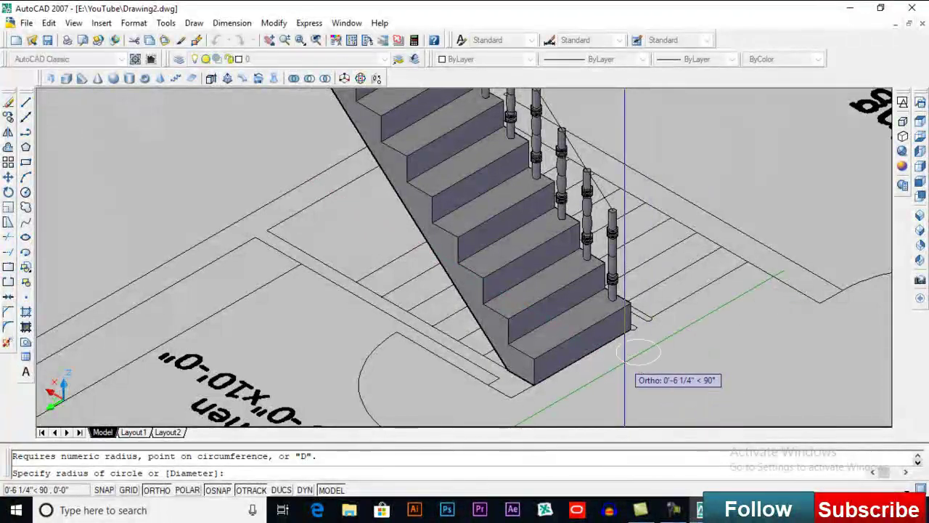
pyautogui.press('Return')
pyautogui.scroll(-1, 511, 326)
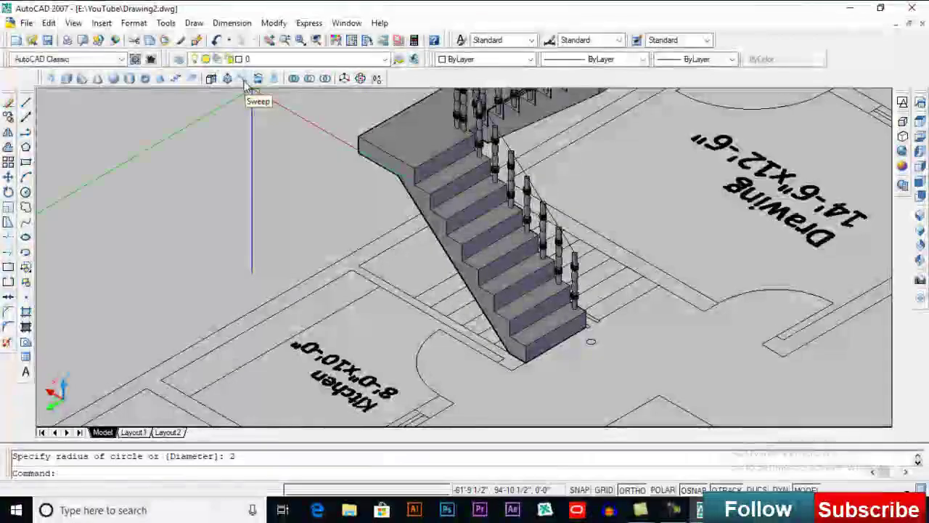
# Sweep the 2" radius circle along the 3D polyline over the balusters to form a handrail.
pyautogui.click(244, 79)
pyautogui.scroll(5, 590, 357)
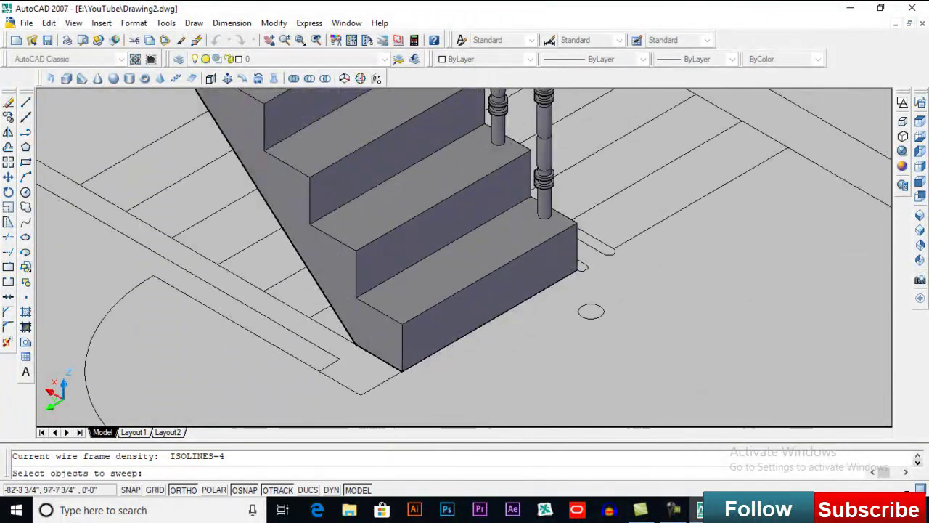
pyautogui.moveTo(580, 334); pyautogui.dragTo(605, 488, button='middle')
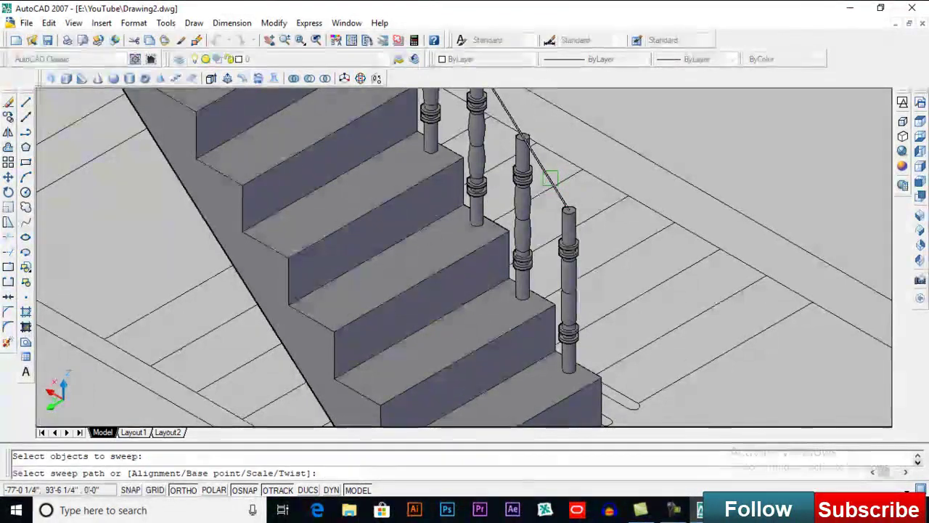
pyautogui.click(550, 178)
pyautogui.scroll(-3, 585, 290)
pyautogui.scroll(-3, 537, 258)
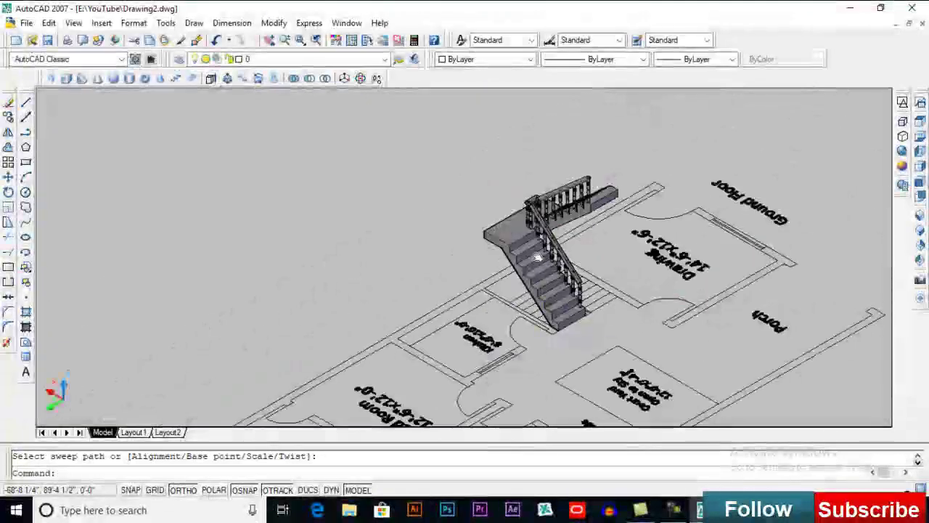
pyautogui.scroll(8, 537, 257)
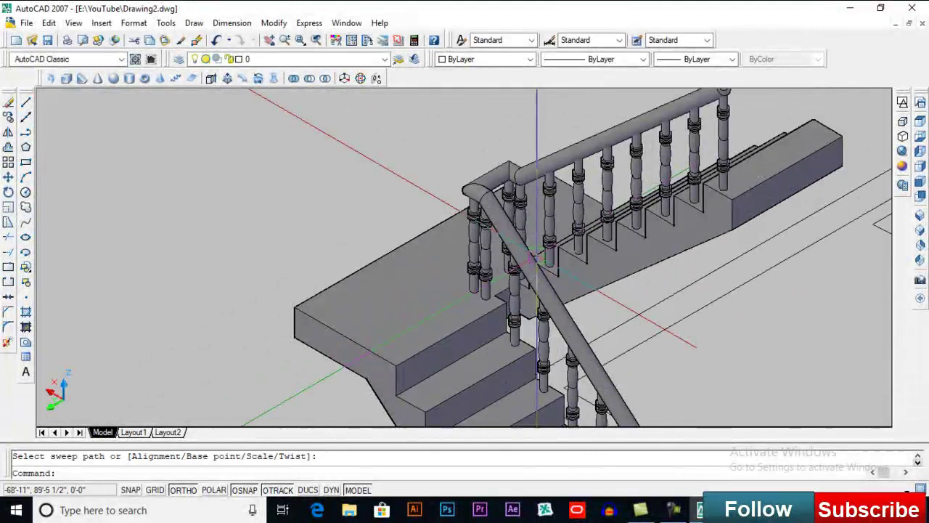
# Undo the handrail sweep and delete the 2" radius circle beside the bottom step.
pyautogui.hotkey('ctrl', 'z')
pyautogui.hotkey('ctrl', 'z')
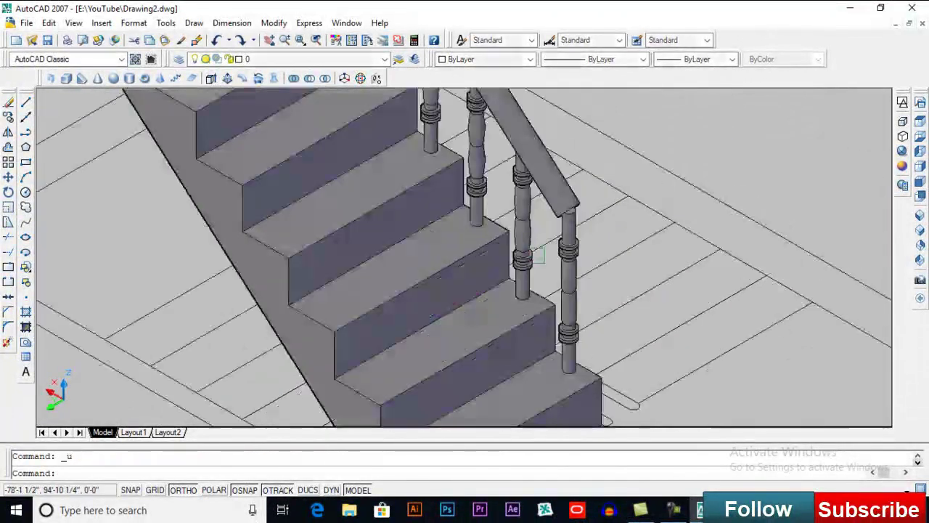
pyautogui.hotkey('ctrl', 'z')
pyautogui.scroll(5, 596, 354)
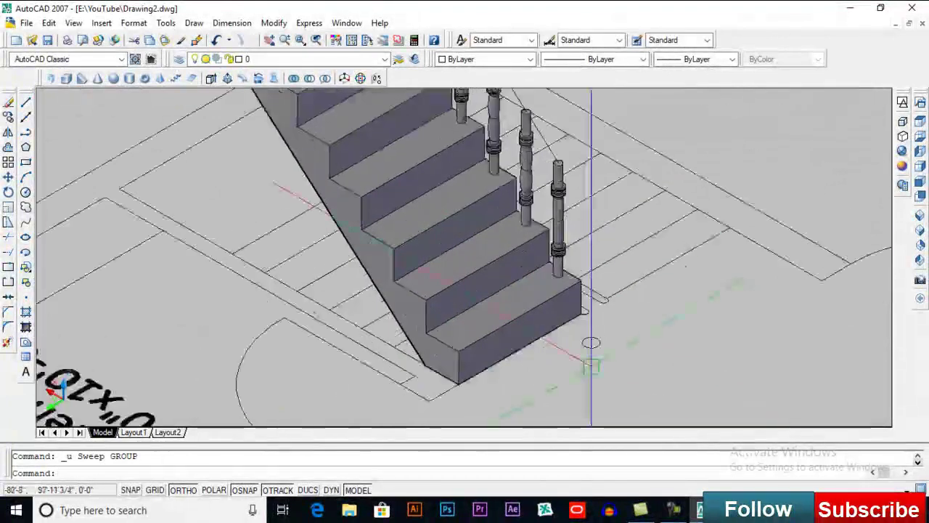
pyautogui.scroll(4, 591, 340)
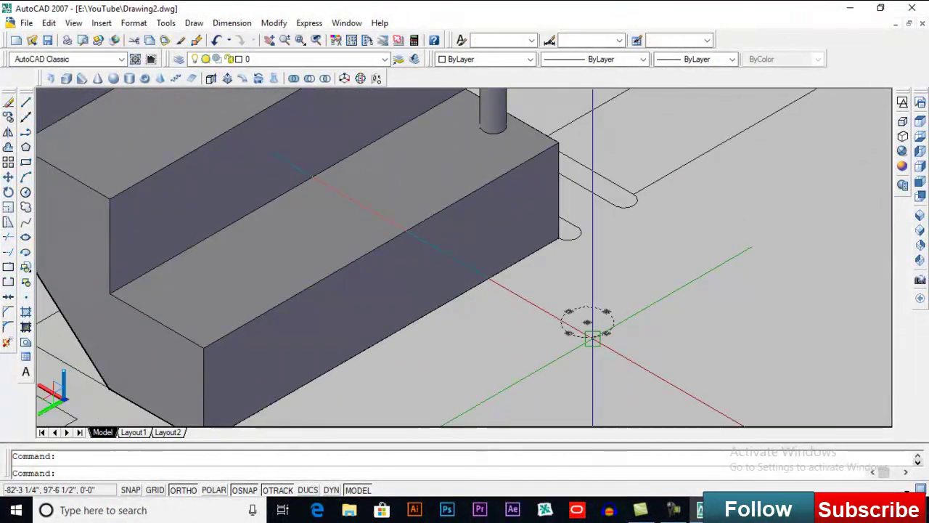
pyautogui.press('Delete')
# Draw a smaller handrail profile circle with a 1" radius on the ground beside the bottom step.
pyautogui.write('c')
pyautogui.press('Return')
pyautogui.click(564, 357)
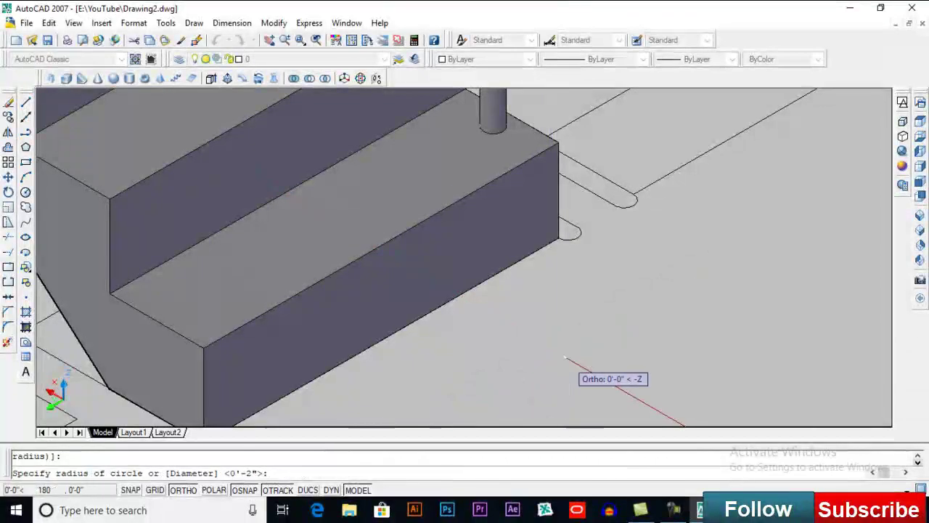
pyautogui.write('1')
pyautogui.press('Return')
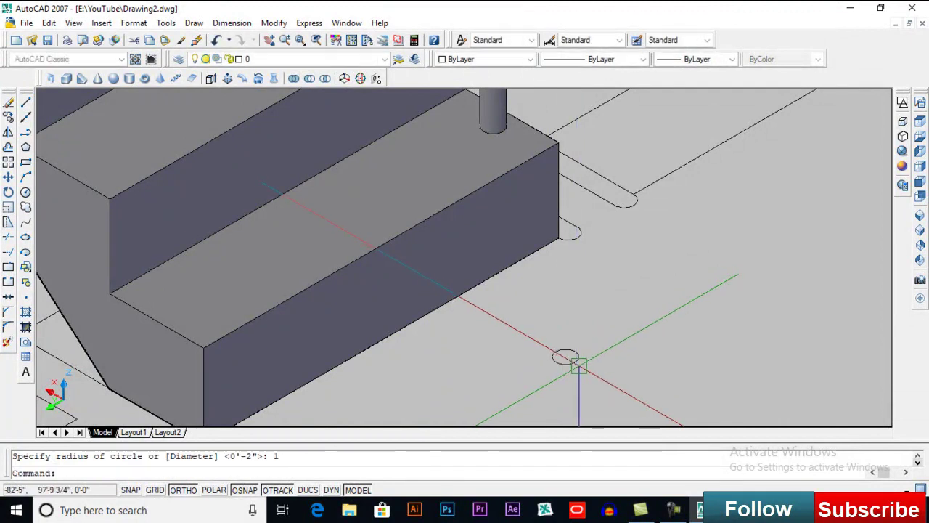
# Sweep the 1" radius circle along the 3D polyline over the balusters to create the handrail.
pyautogui.scroll(-3, 581, 315)
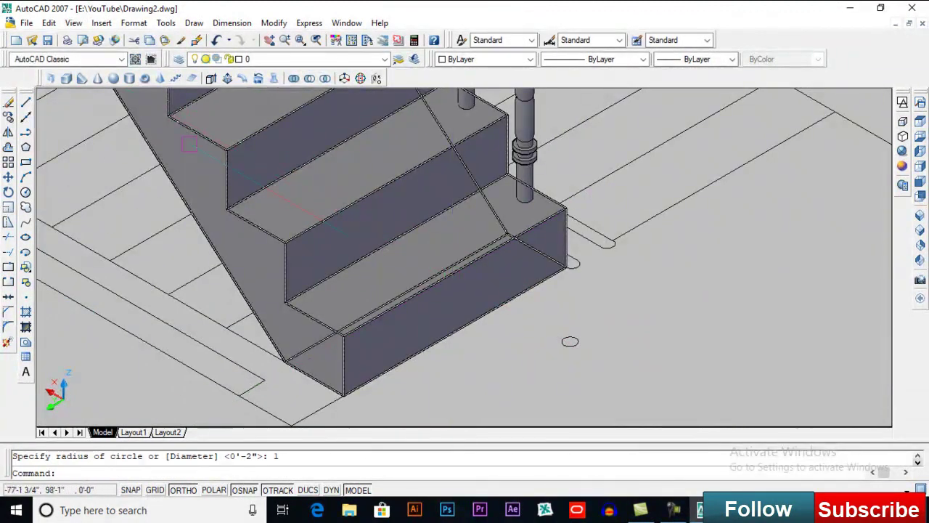
pyautogui.click(242, 78)
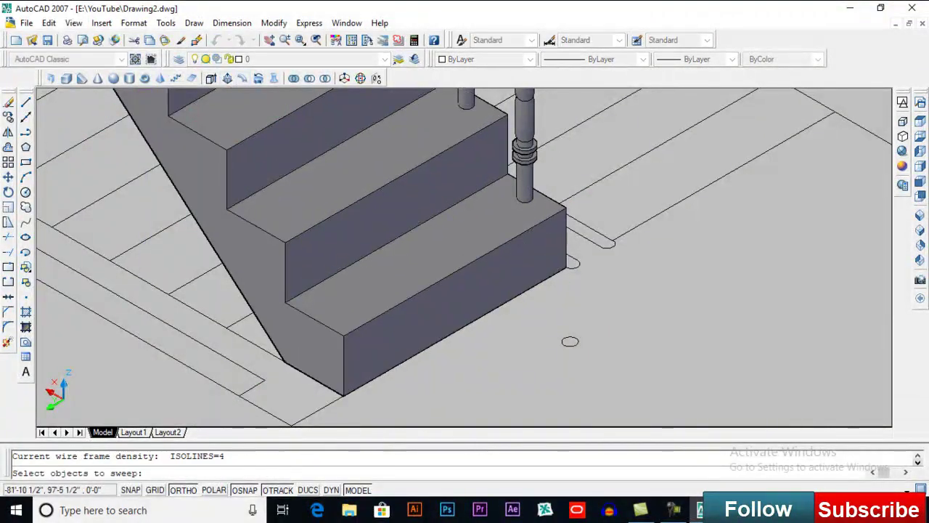
pyautogui.moveTo(594, 276); pyautogui.dragTo(599, 346, button='middle')
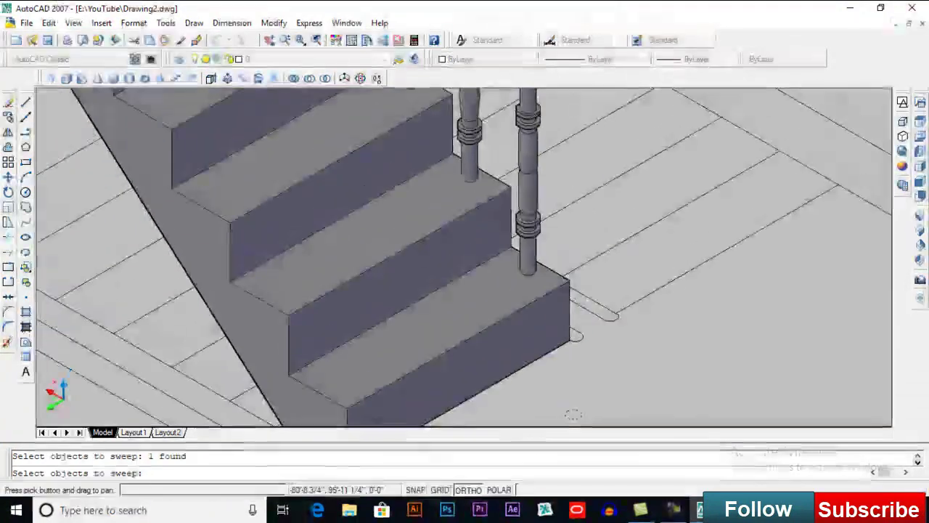
pyautogui.press('Return')
pyautogui.moveTo(531, 177); pyautogui.dragTo(595, 386, button='middle')
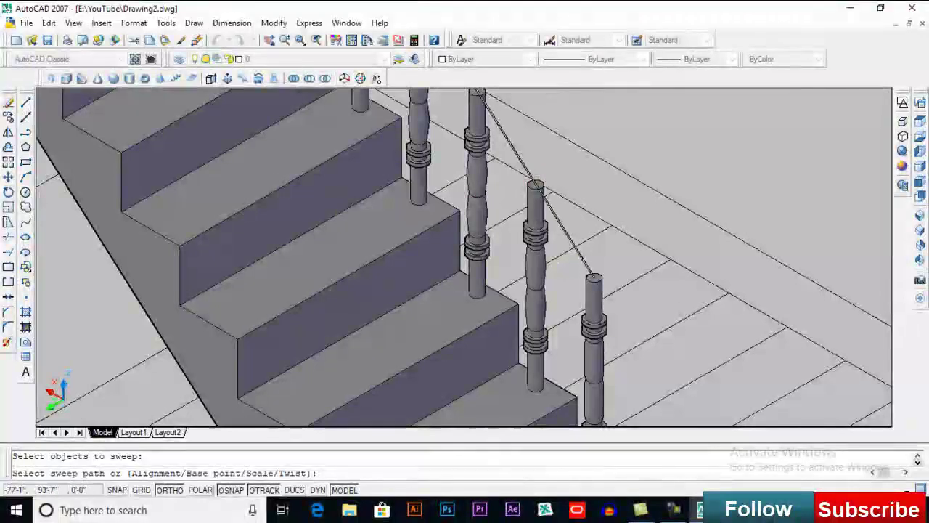
pyautogui.click(530, 178)
# Extrude the handrail's end face at the top of the upper flight by 6" with a taper angle of 0.
pyautogui.scroll(-5, 530, 177)
pyautogui.moveTo(599, 174); pyautogui.dragTo(563, 266, button='middle')
pyautogui.scroll(5, 577, 253)
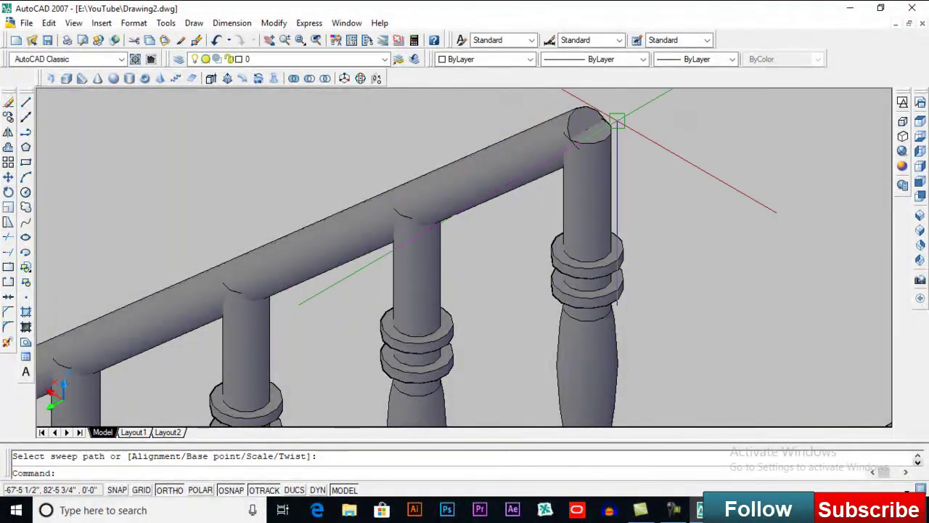
pyautogui.scroll(-2, 602, 141)
pyautogui.scroll(4, 584, 163)
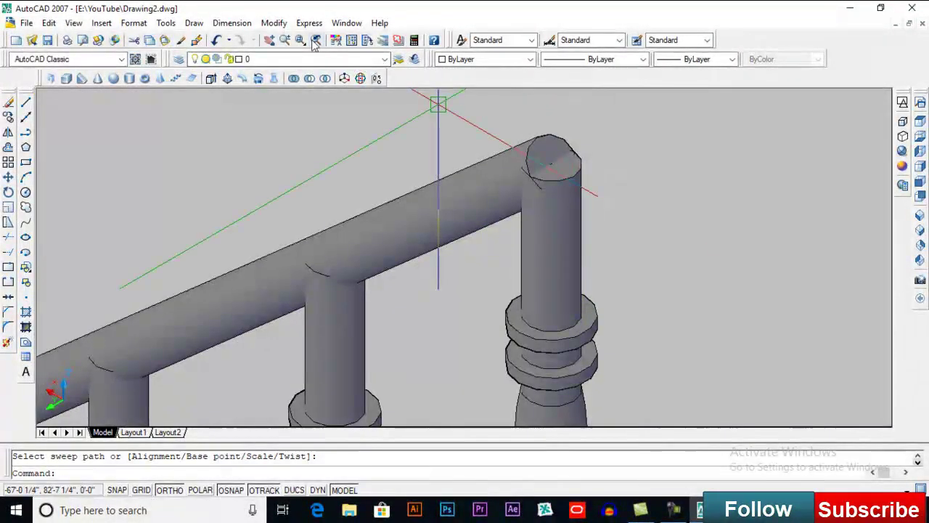
pyautogui.click(275, 23)
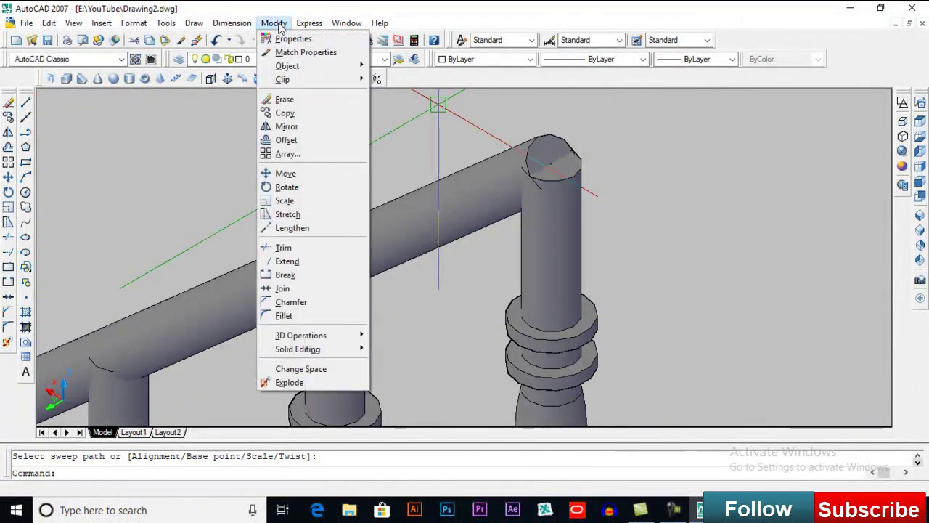
pyautogui.moveTo(328, 350)
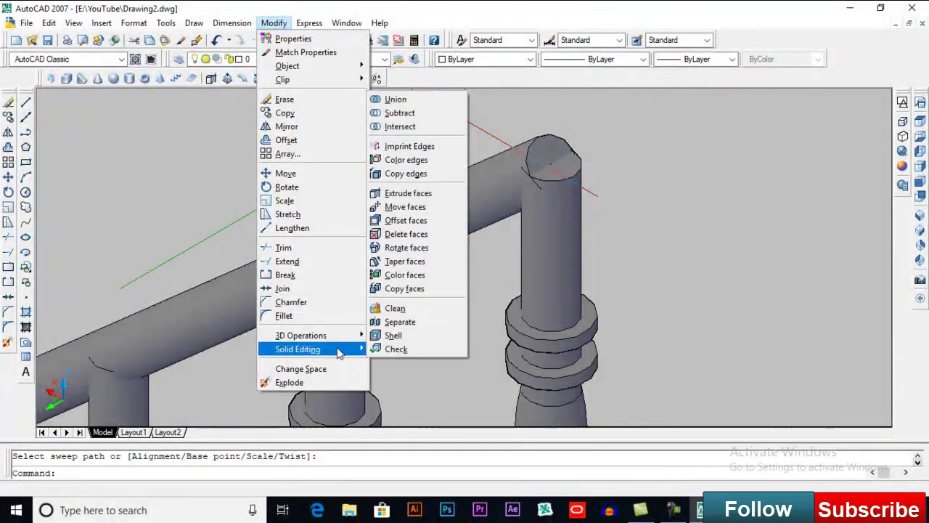
pyautogui.click(426, 196)
pyautogui.scroll(-3, 543, 145)
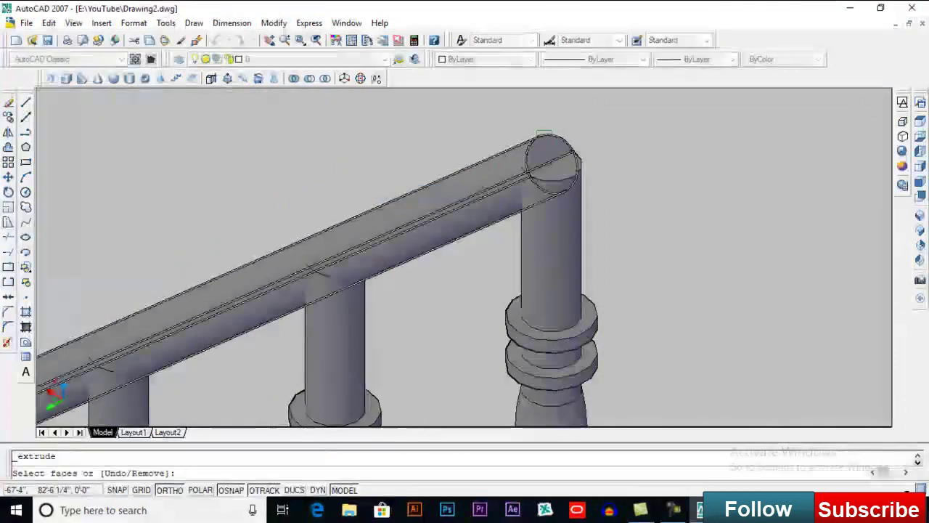
pyautogui.scroll(5, 543, 125)
pyautogui.click(543, 125)
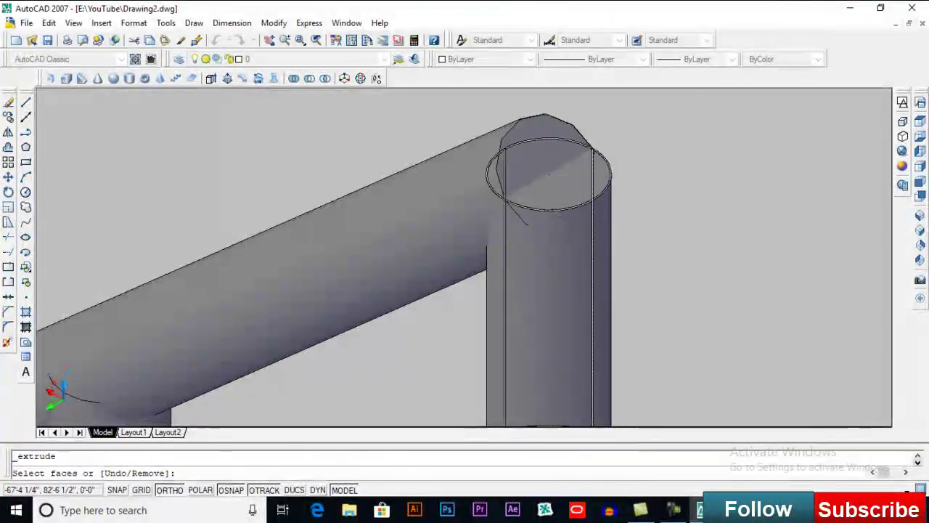
pyautogui.click(528, 129)
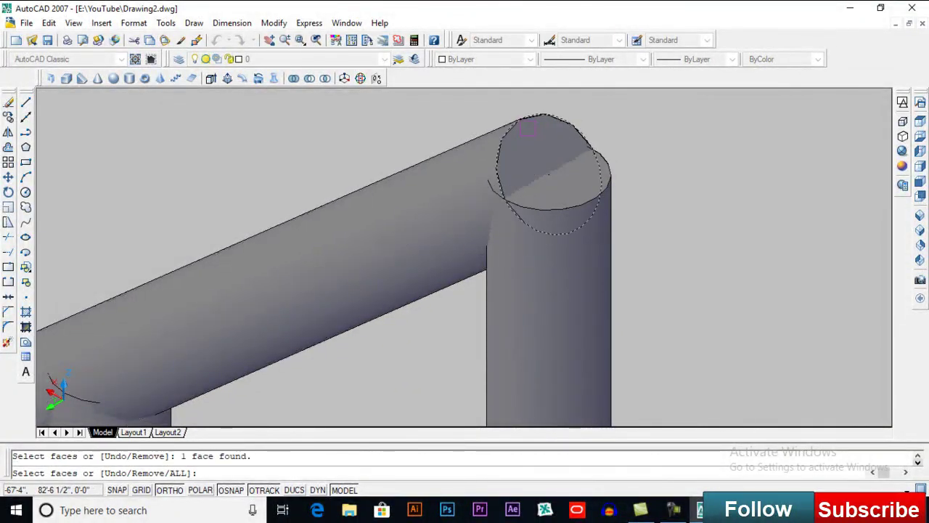
pyautogui.press('Return')
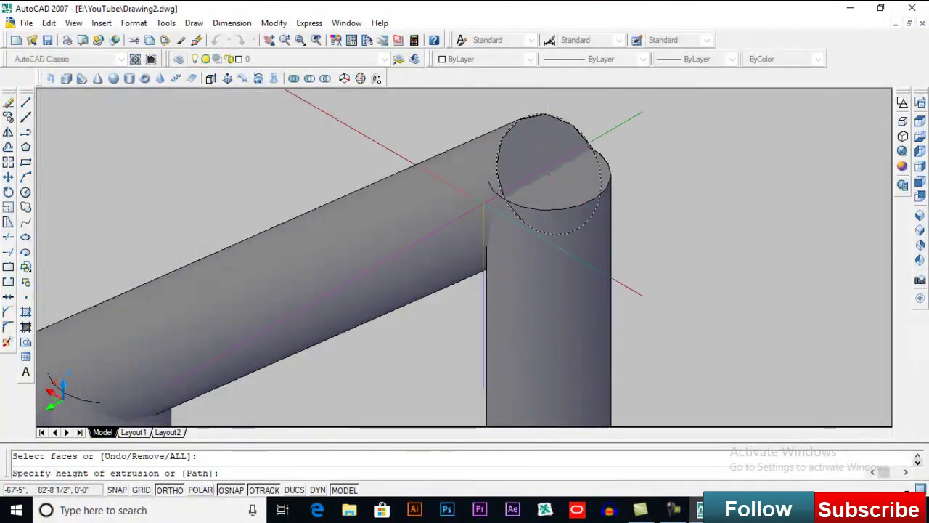
pyautogui.click(549, 174)
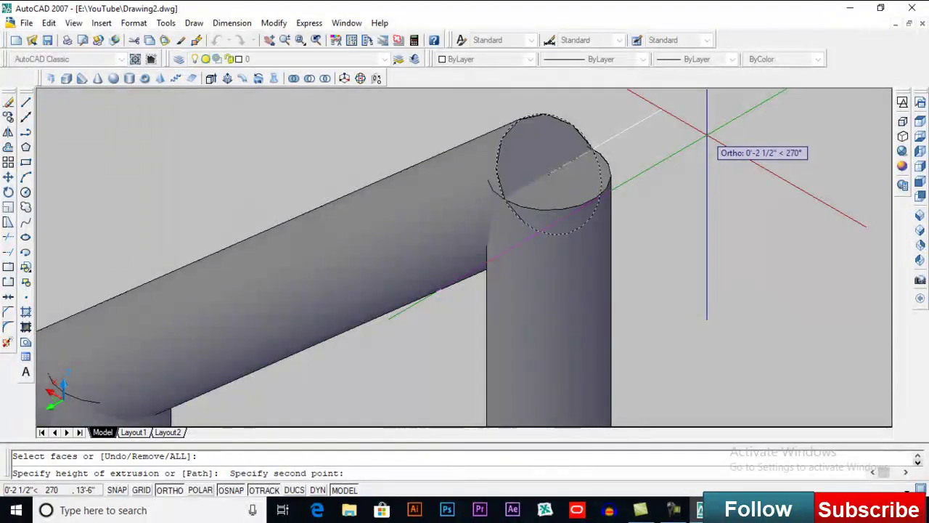
pyautogui.press('Return')
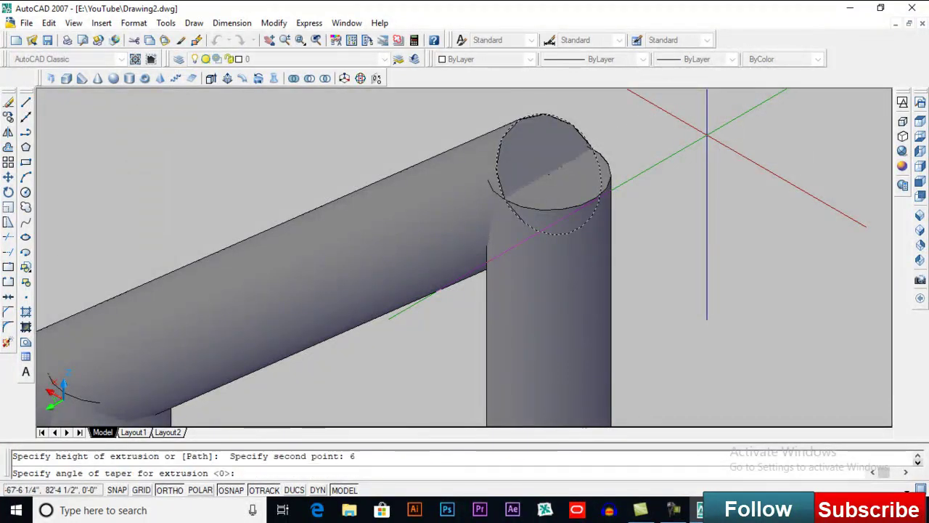
pyautogui.press('Return')
pyautogui.scroll(-3, 666, 199)
pyautogui.moveTo(650, 246); pyautogui.dragTo(534, 116, button='middle')
pyautogui.scroll(-6, 533, 115)
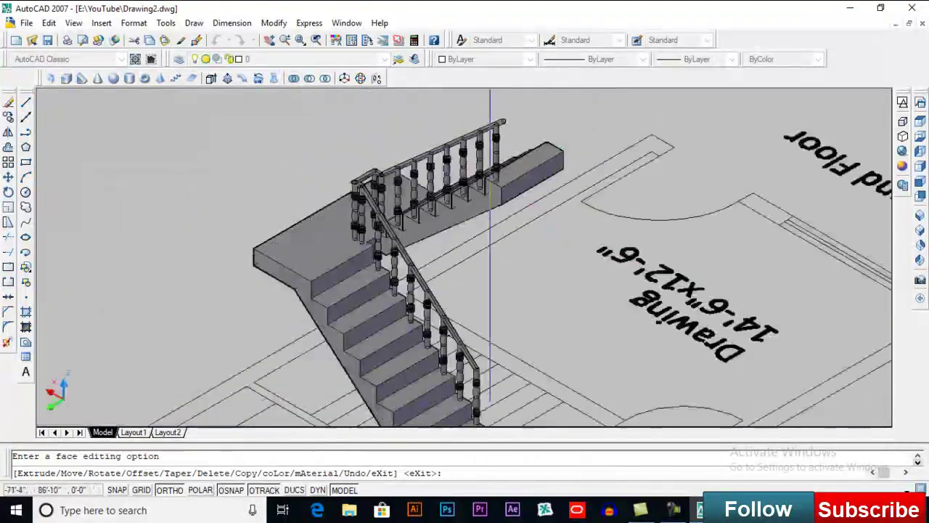
pyautogui.press('Escape')
# Extrude the handrail's end face above the bottom step's baluster by 6" with no taper.
pyautogui.scroll(6, 484, 230)
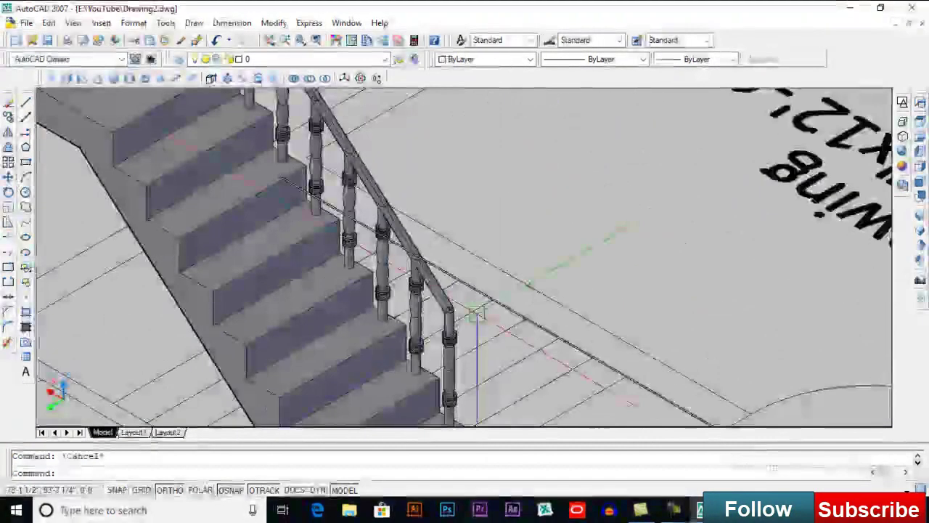
pyautogui.moveTo(423, 305); pyautogui.dragTo(428, 289, button='middle')
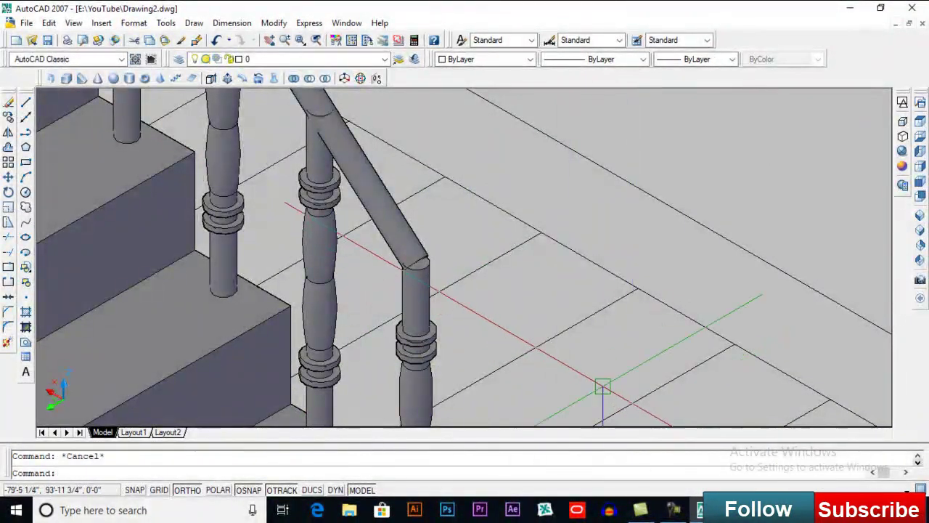
pyautogui.scroll(5, 603, 386)
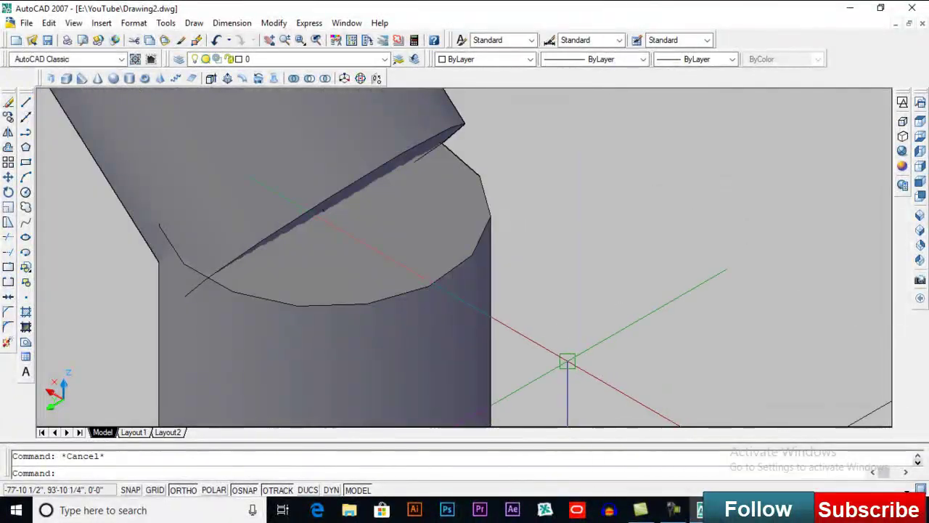
pyautogui.scroll(4, 376, 190)
pyautogui.scroll(-3, 365, 165)
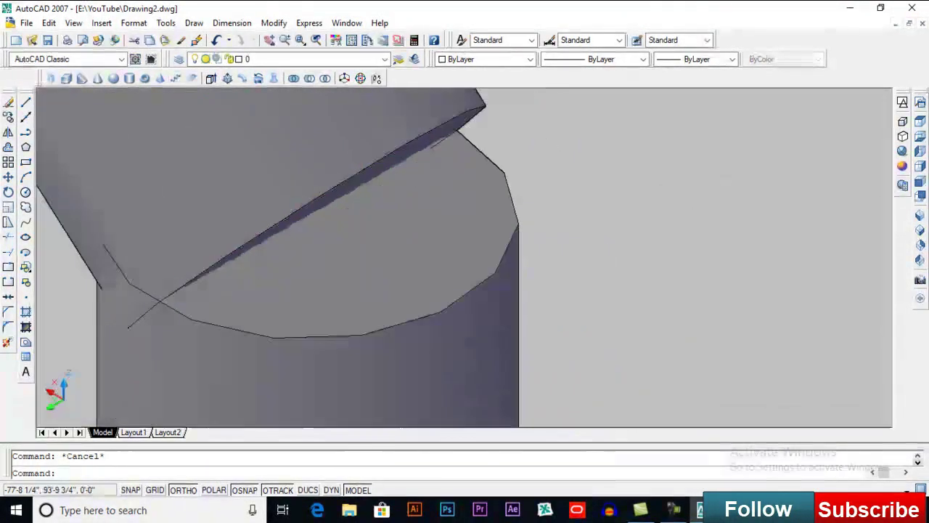
pyautogui.click(274, 22)
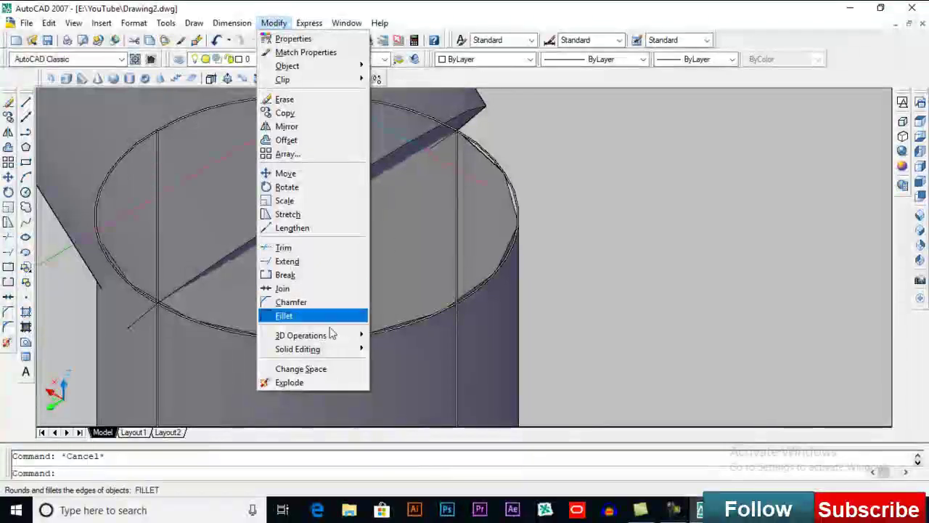
pyautogui.moveTo(333, 352)
pyautogui.click(406, 192)
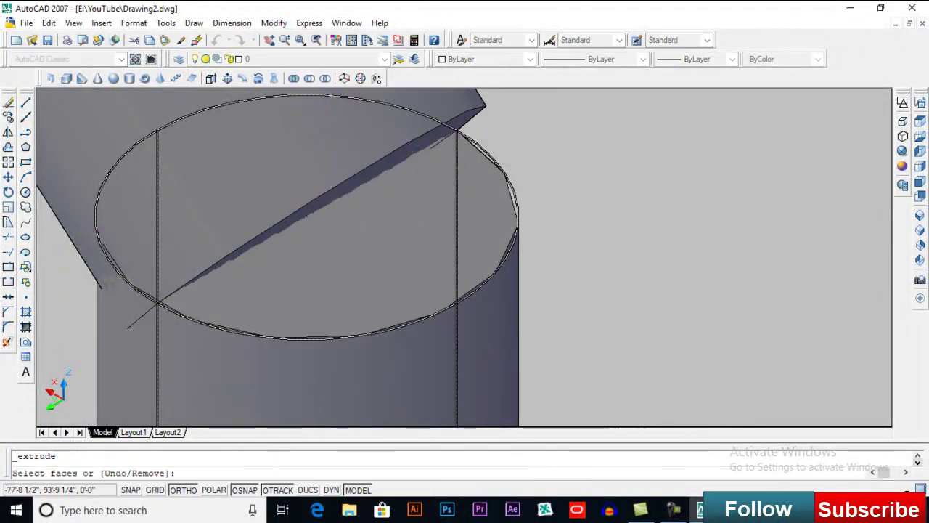
pyautogui.scroll(4, 432, 134)
pyautogui.click(417, 148)
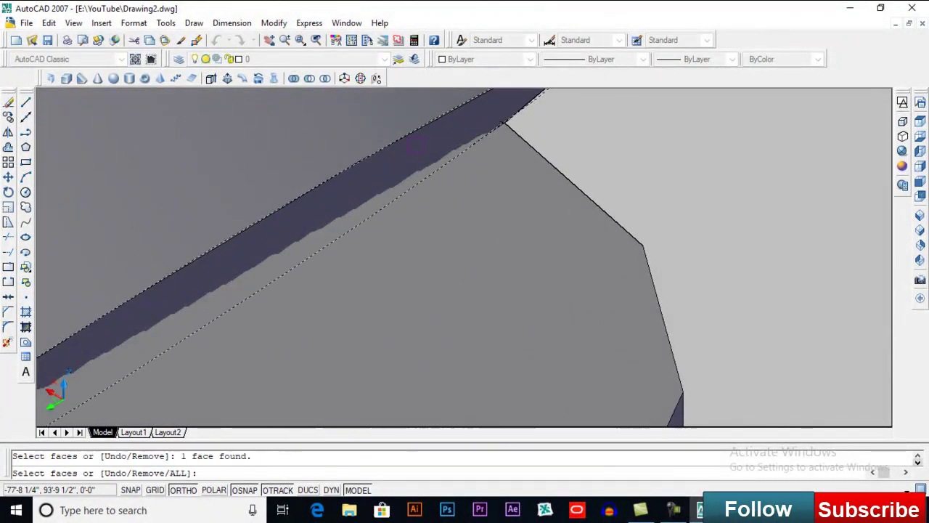
pyautogui.scroll(-7, 416, 151)
pyautogui.click(362, 183)
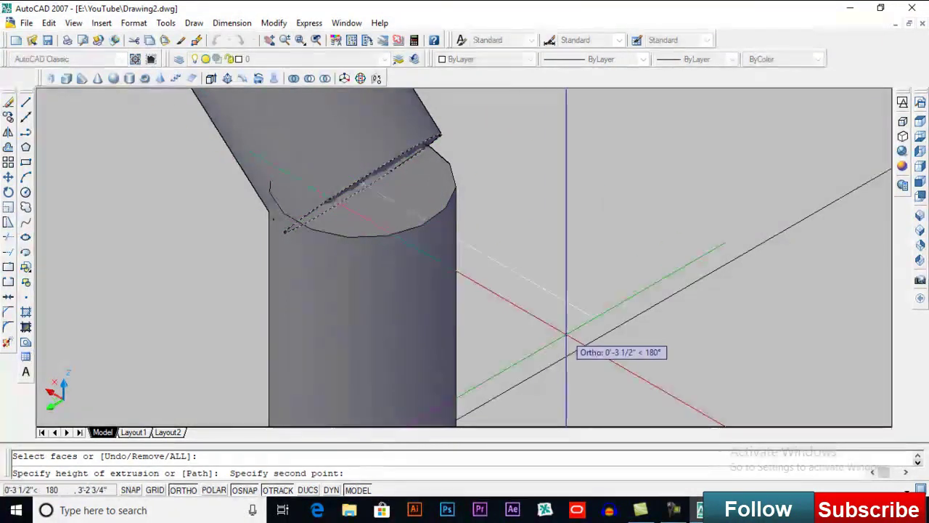
pyautogui.write('6')
pyautogui.press('Return')
pyautogui.press('Return')
pyautogui.scroll(-8, 567, 334)
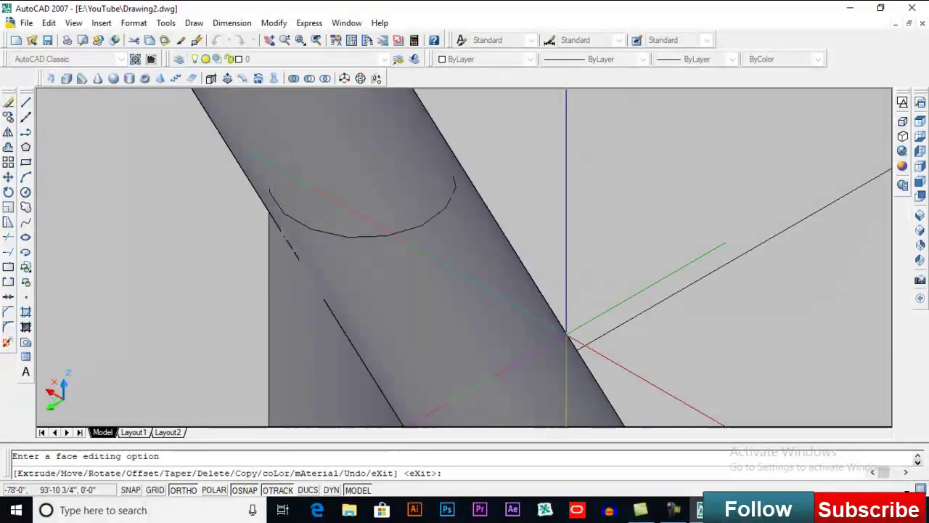
pyautogui.scroll(3, 514, 236)
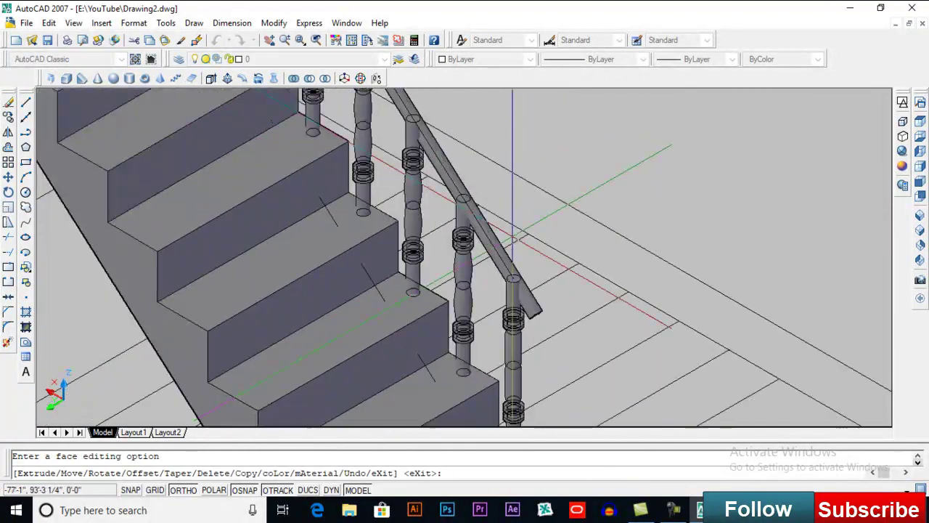
pyautogui.press('Escape')
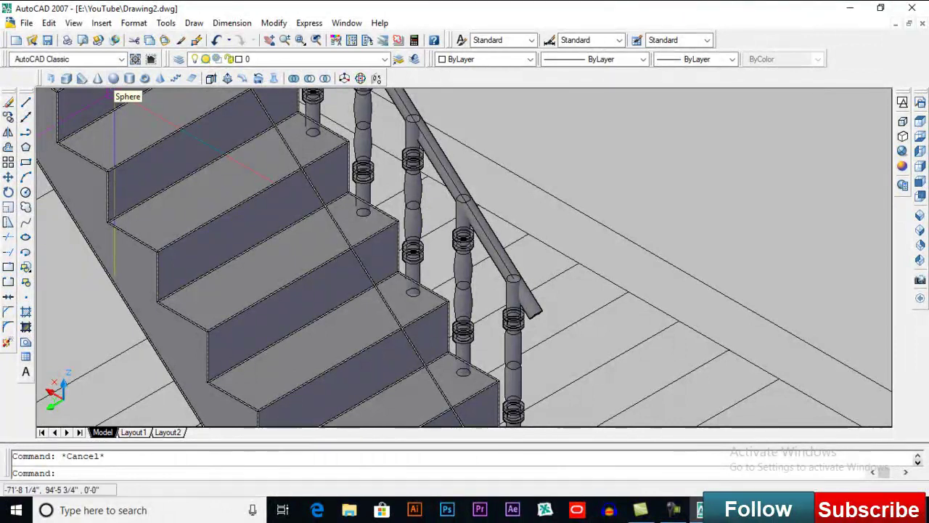
# Add a sphere with a 1.5" radius centred on the handrail's lower end face.
pyautogui.click(114, 79)
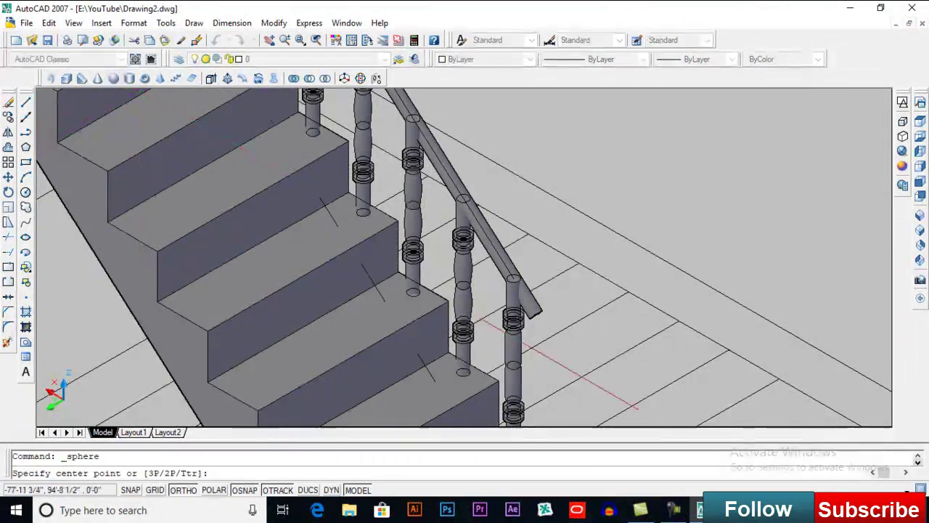
pyautogui.scroll(5, 646, 379)
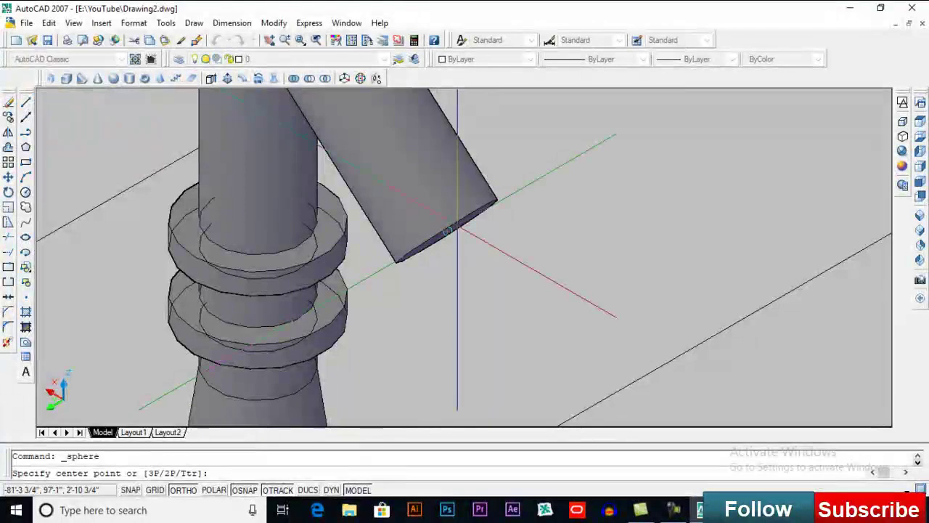
pyautogui.click(448, 231)
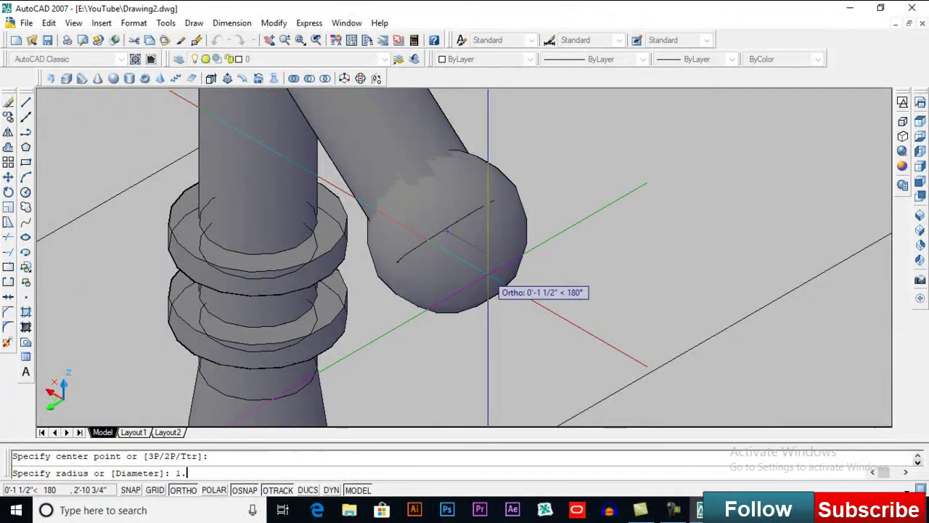
pyautogui.press('Return')
# Add a matching sphere with a 1 1/2" radius centred on the handrail's upper end face.
pyautogui.scroll(-10, 530, 331)
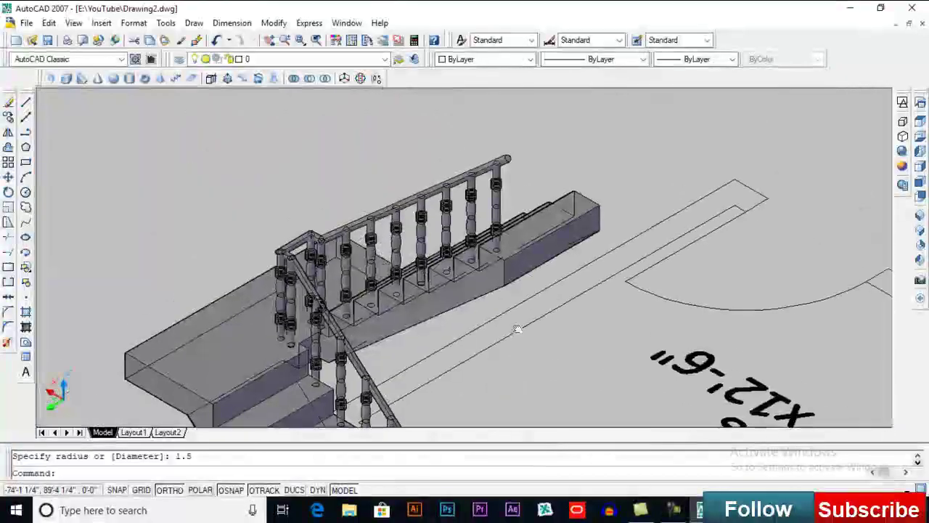
pyautogui.scroll(8, 529, 141)
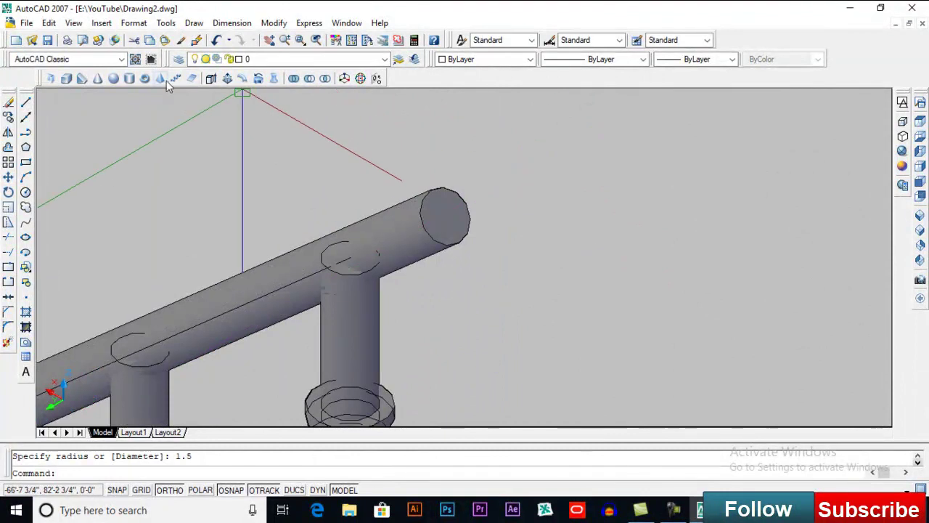
pyautogui.click(114, 79)
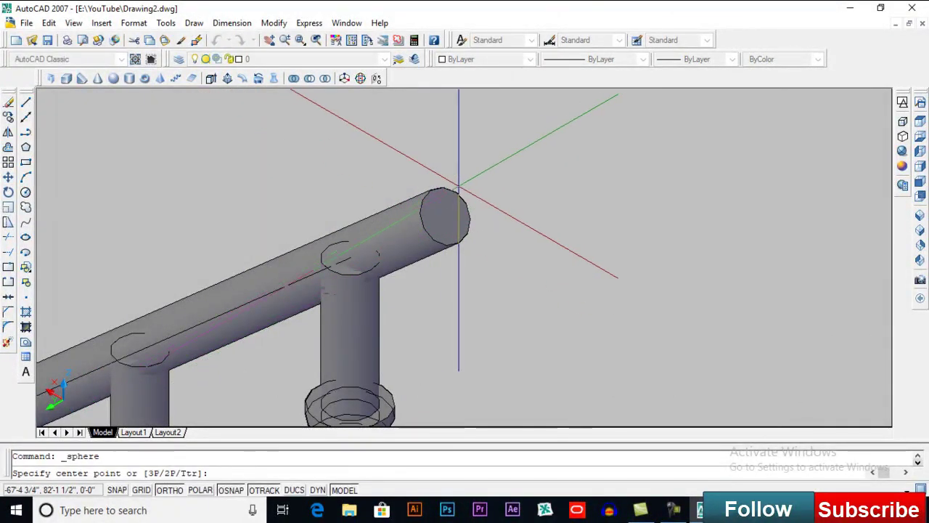
pyautogui.scroll(5, 454, 214)
pyautogui.scroll(-4, 424, 117)
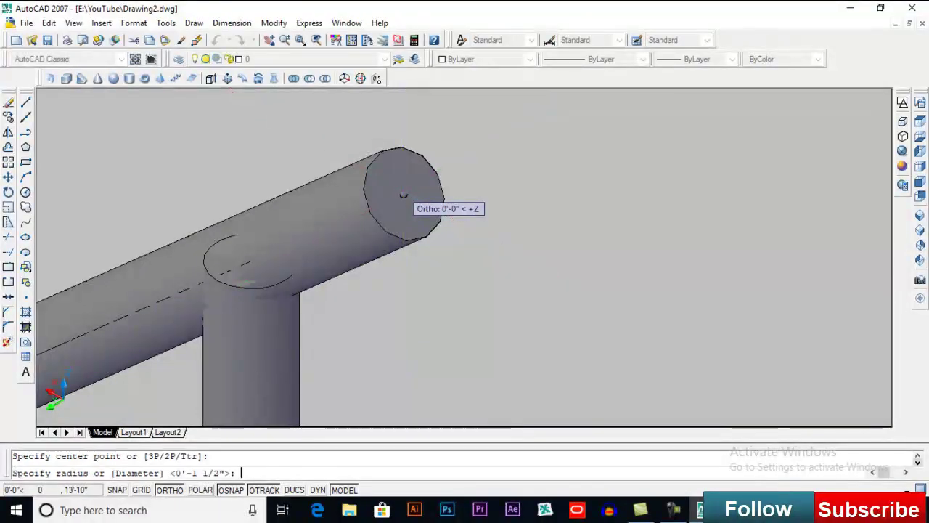
pyautogui.press('Return')
# Review the whole staircase in the 3D Hidden and 2D Wireframe visual styles, ending in the Conceptual style.
pyautogui.scroll(-5, 407, 196)
pyautogui.moveTo(435, 270); pyautogui.dragTo(488, 156, button='middle')
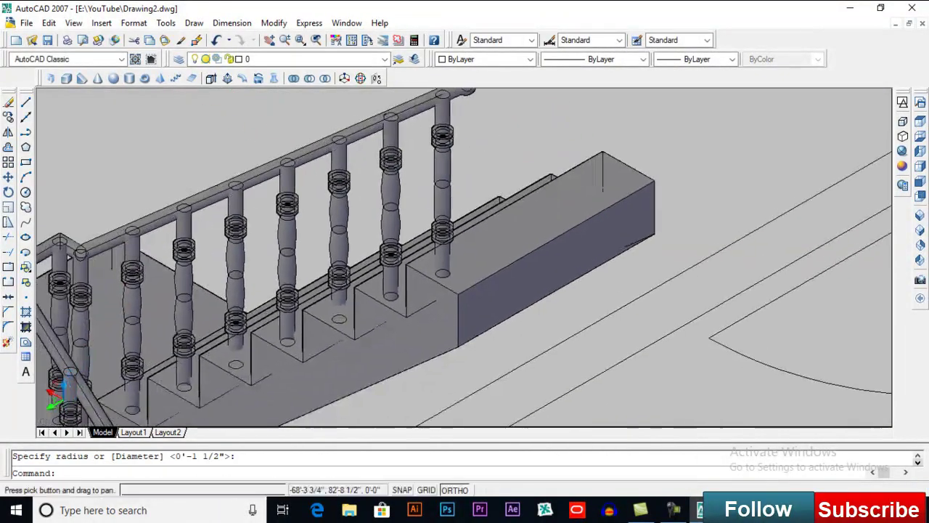
pyautogui.scroll(-2, 488, 156)
pyautogui.moveTo(446, 271); pyautogui.dragTo(459, 204, button='middle')
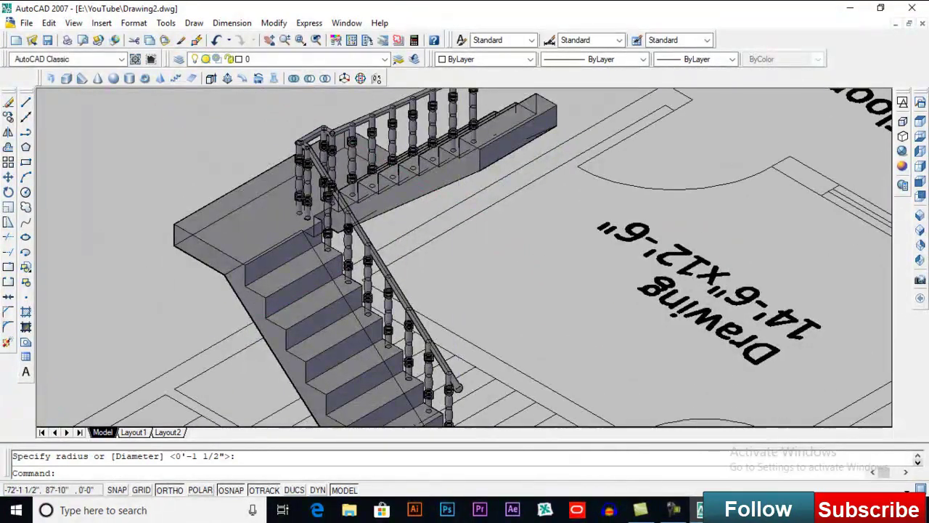
pyautogui.scroll(-2, 463, 206)
pyautogui.click(903, 136)
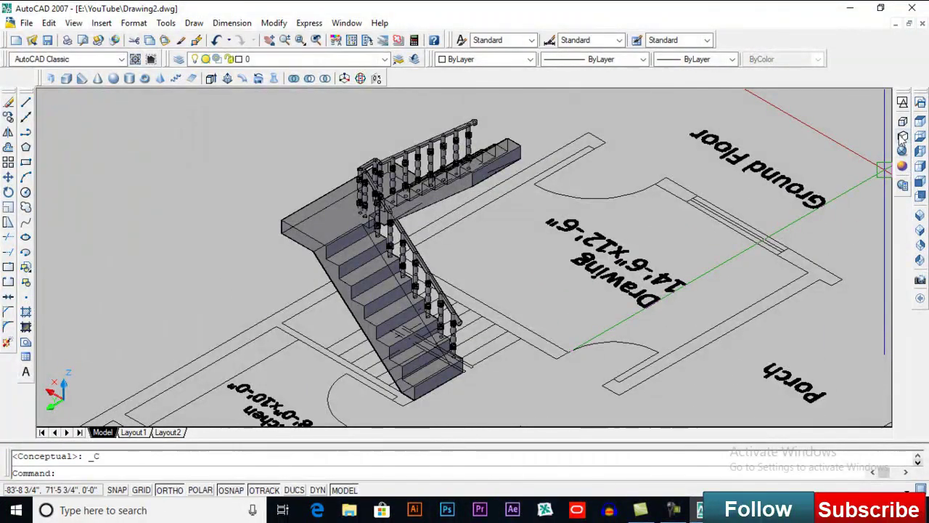
pyautogui.click(903, 137)
pyautogui.click(903, 103)
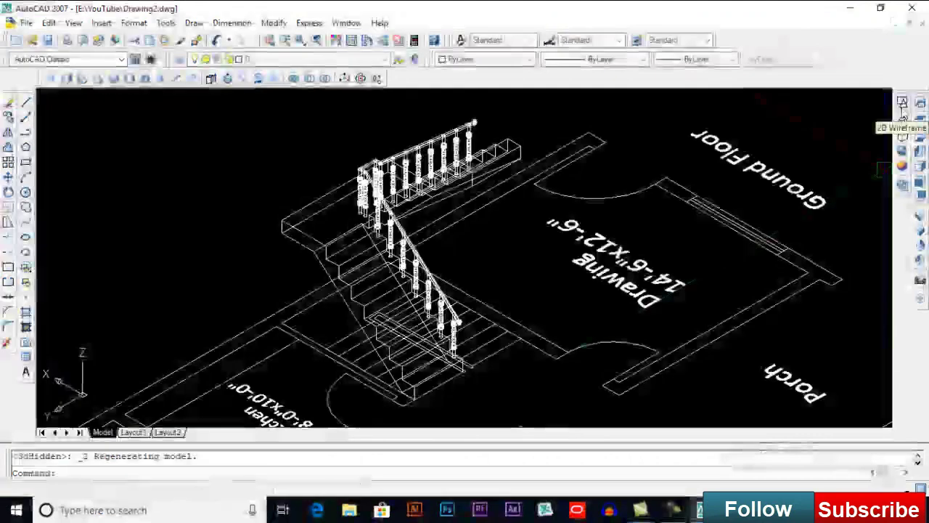
pyautogui.click(903, 167)
pyautogui.scroll(3, 508, 210)
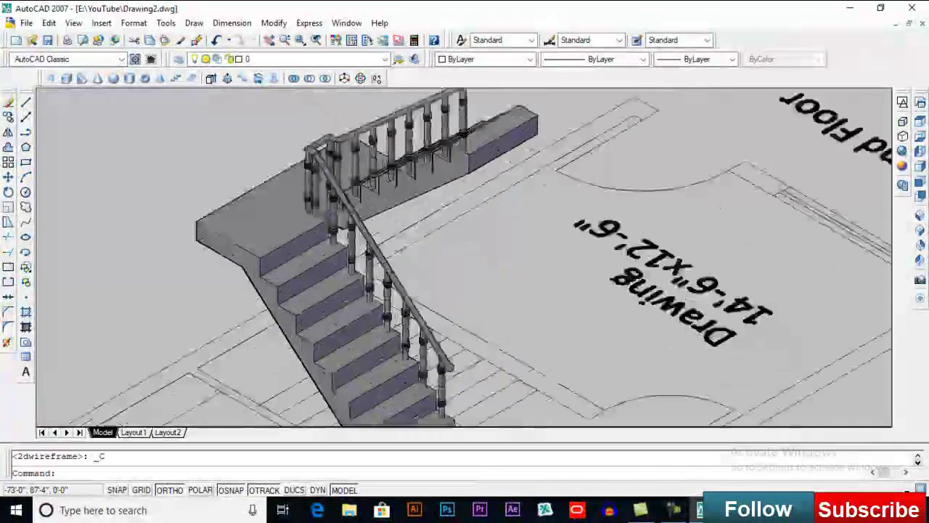
pyautogui.scroll(-3, 548, 236)
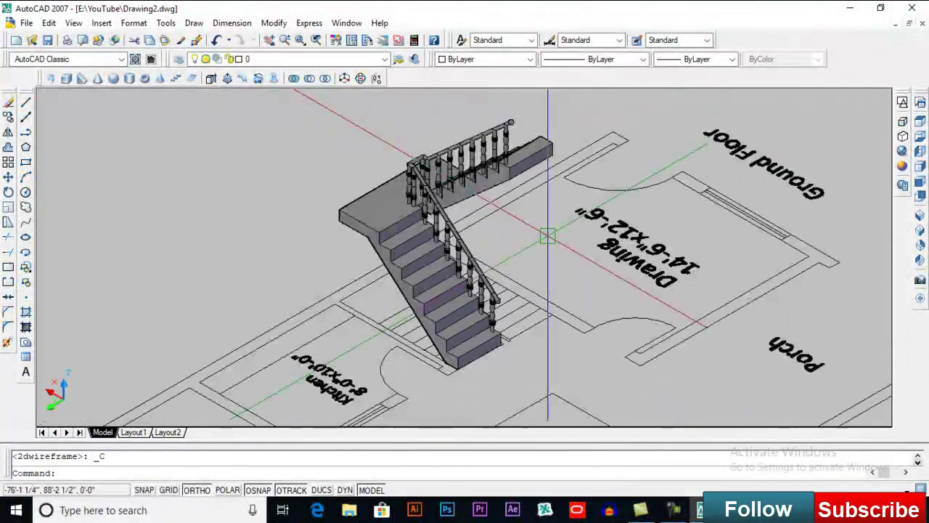
pyautogui.scroll(2, 546, 236)
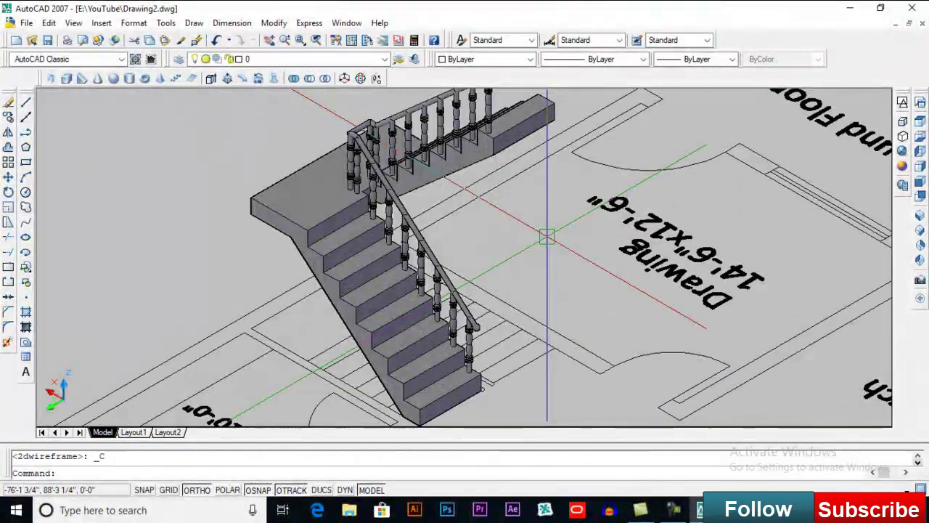
pyautogui.moveTo(556, 242); pyautogui.dragTo(558, 242, button='middle')
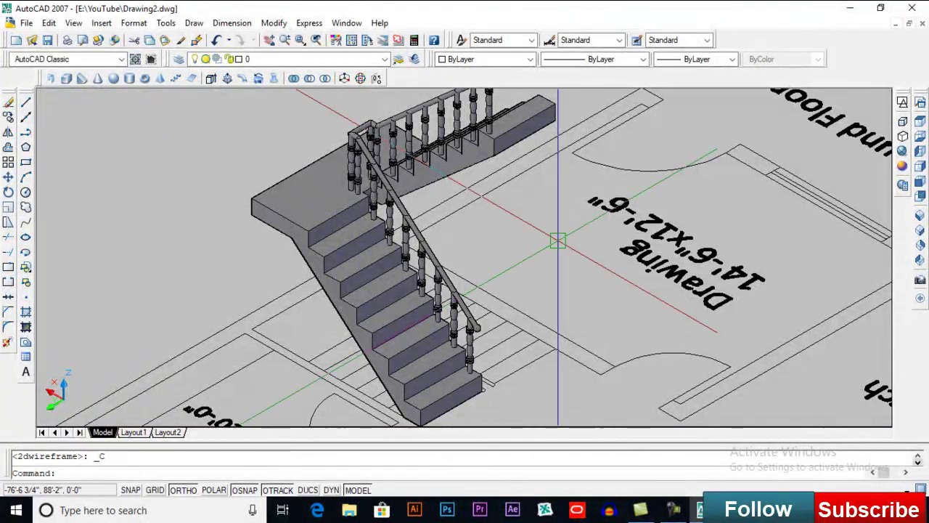